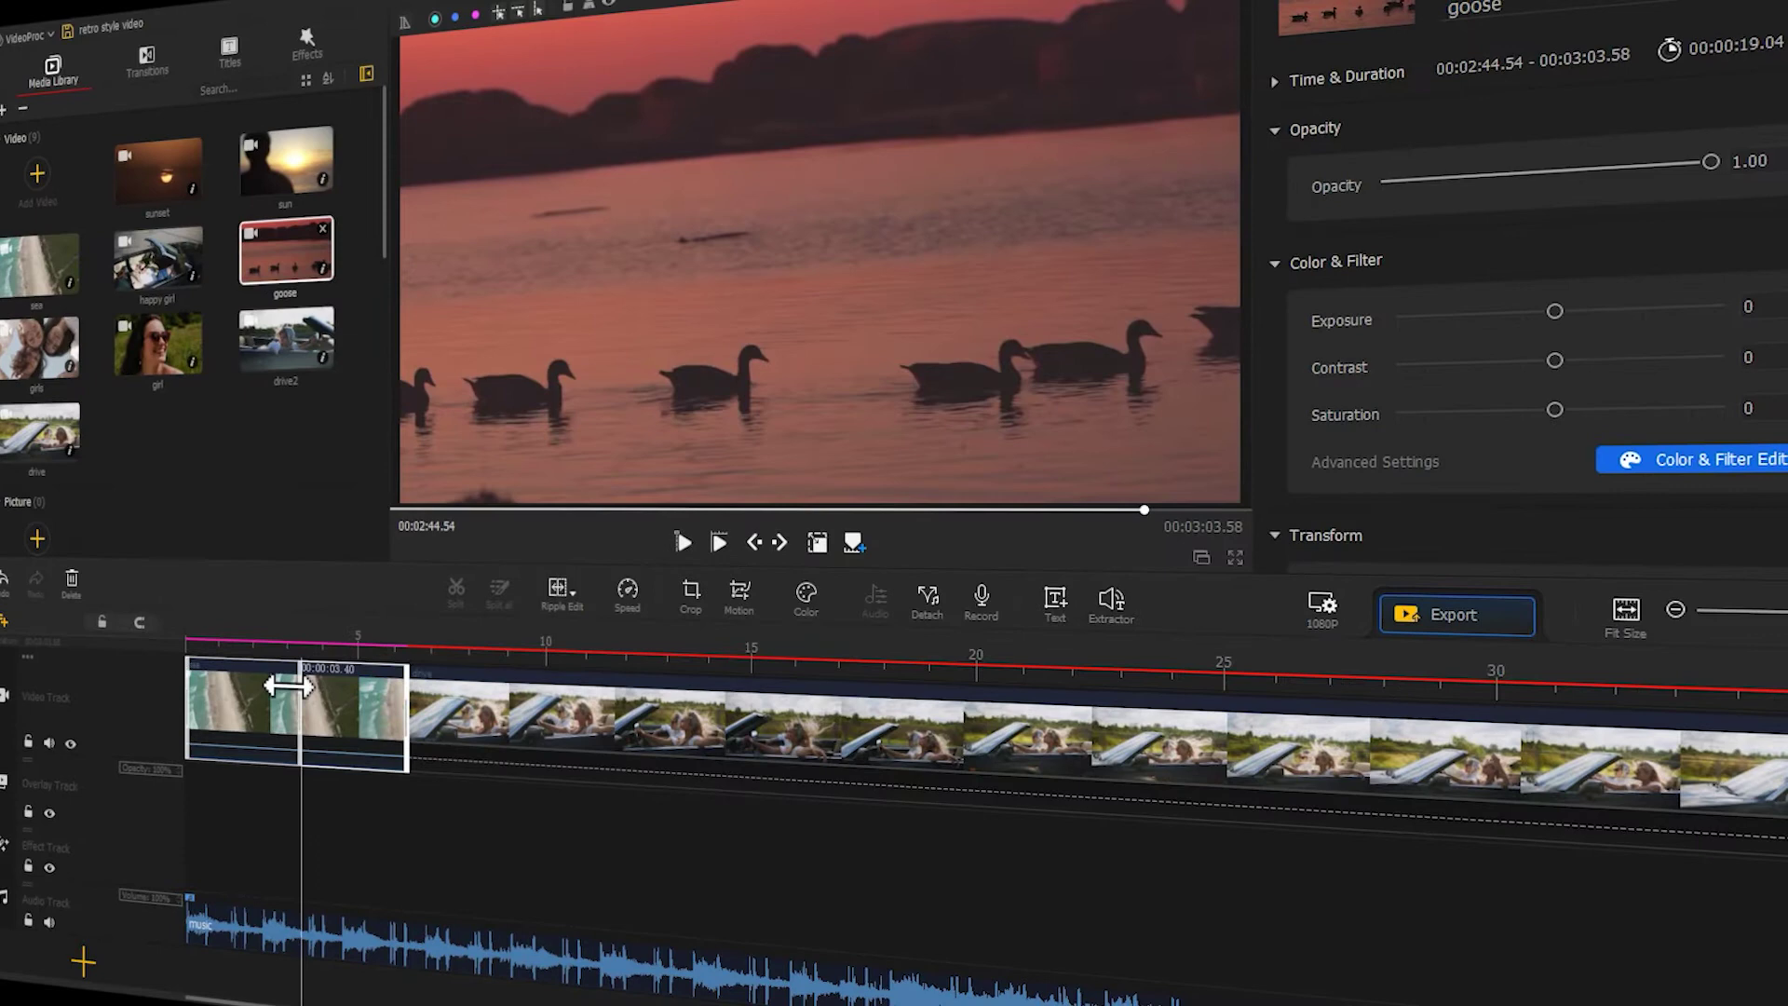
- Trim the sea clip on the video track to 2.40 seconds and select the drive clip
{"action": "left_click_drag", "start_coordinate": [271, 684], "coordinate": [294, 652]}
{"action": "left_click", "coordinate": [308, 684]}
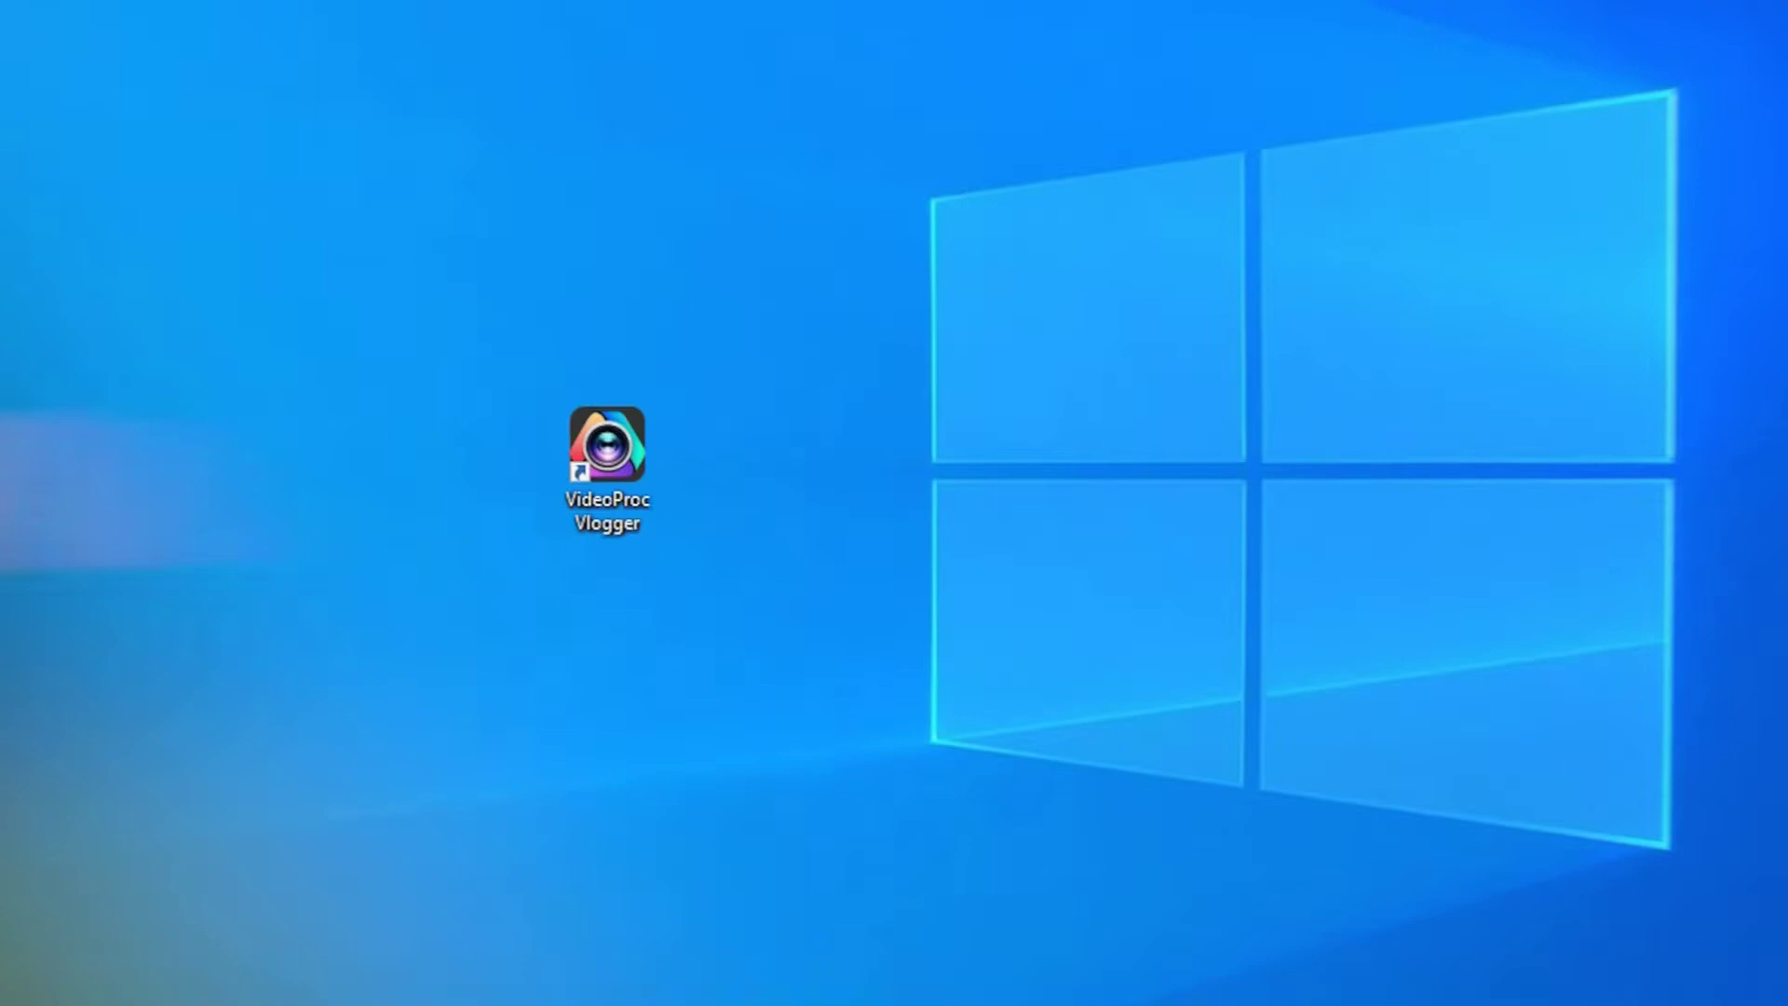
- Start a new project named 'retro style video' and bring music.mp3 onto the audio track
{"action": "left_click", "coordinate": [643, 438]}
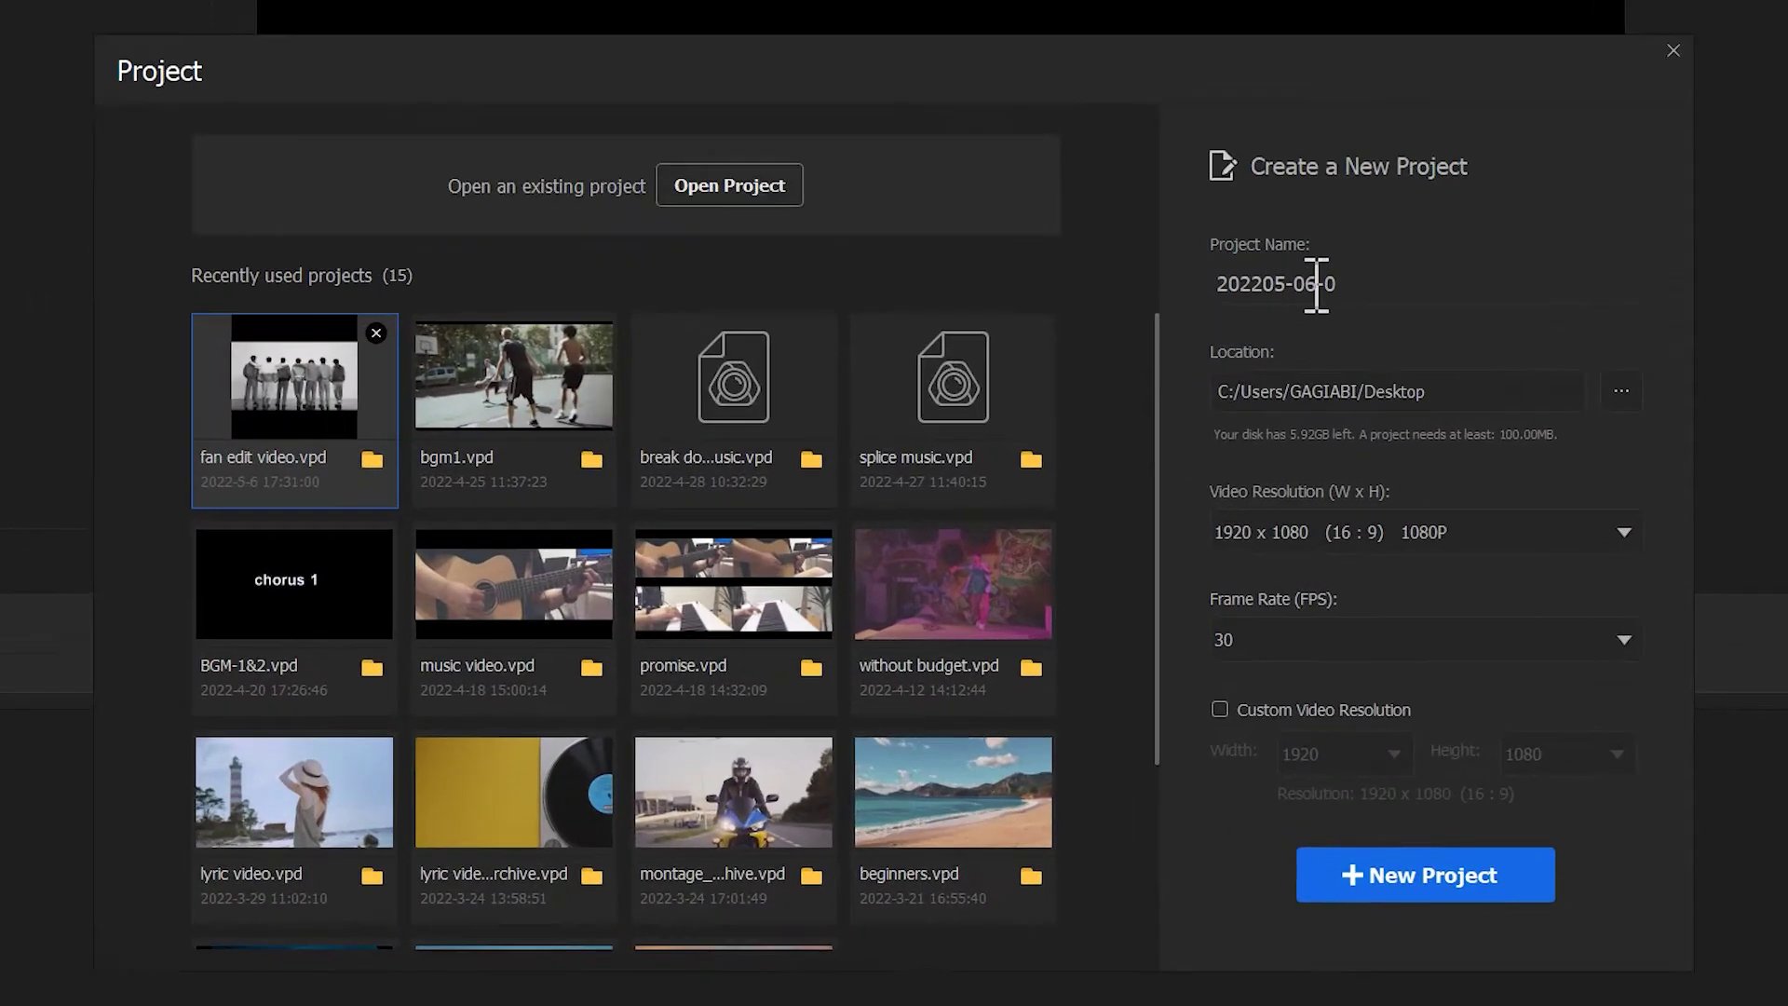
{"action": "double_click", "coordinate": [1369, 267]}
{"action": "type", "text": "retro style video"}
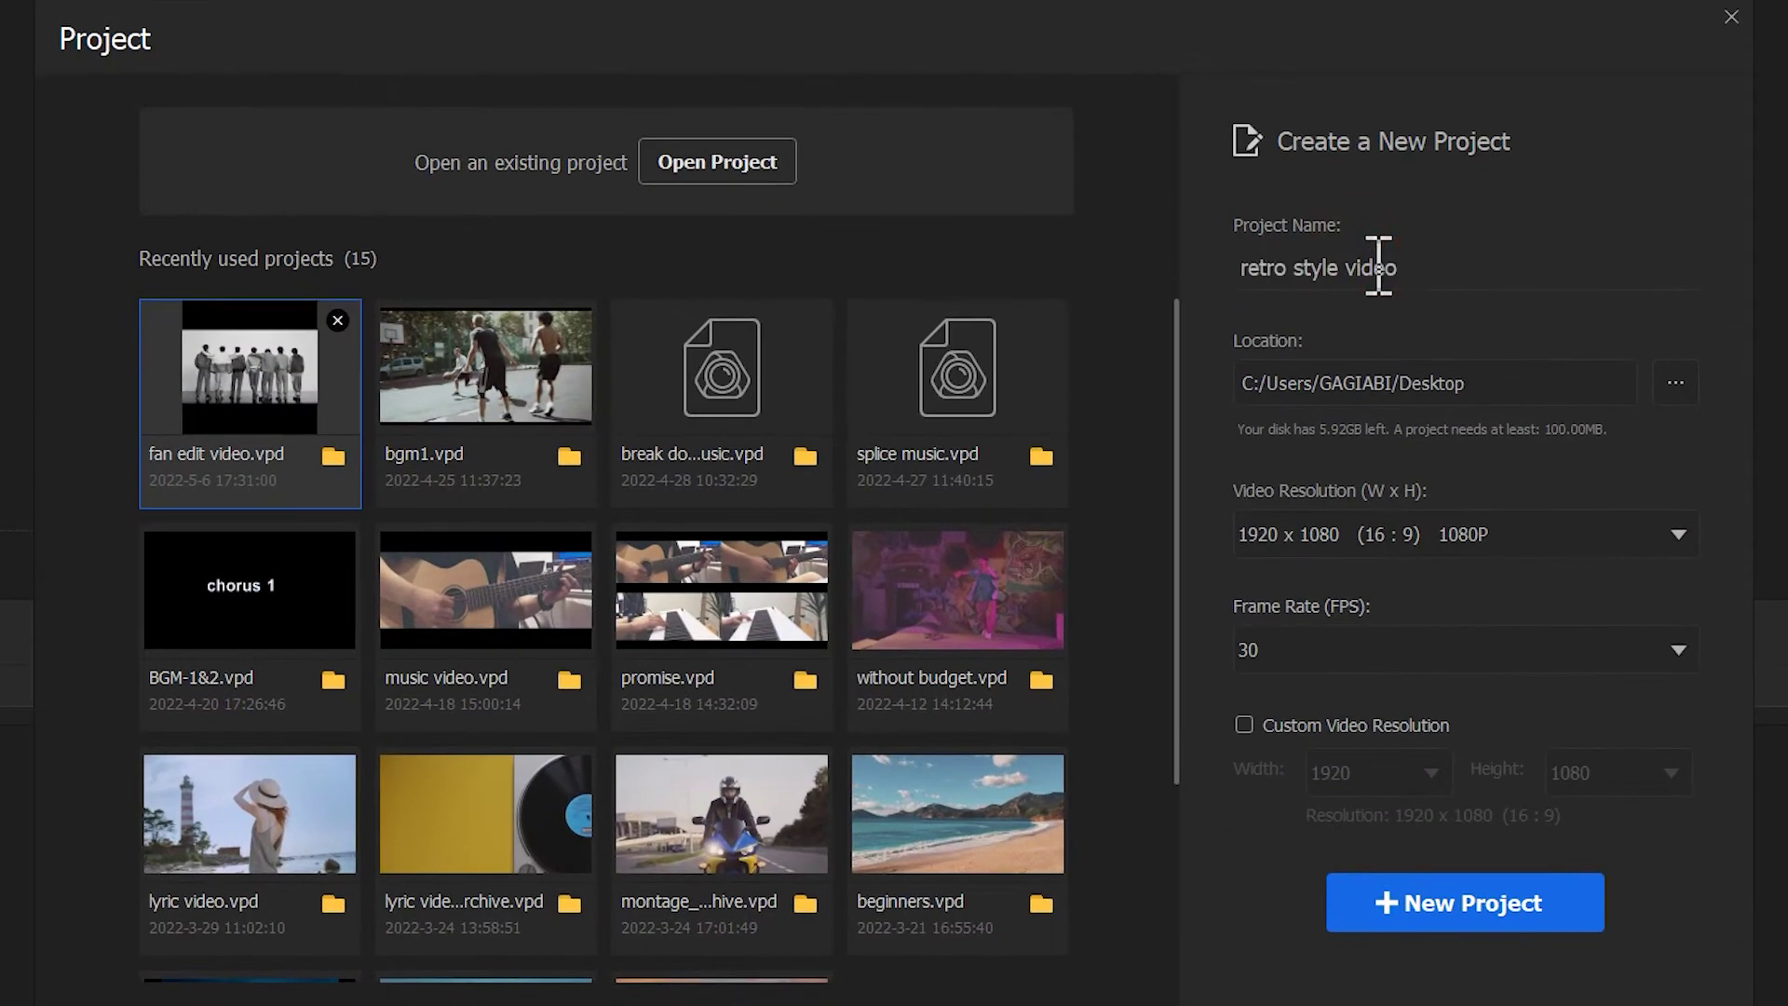
{"action": "left_click", "coordinate": [1457, 910]}
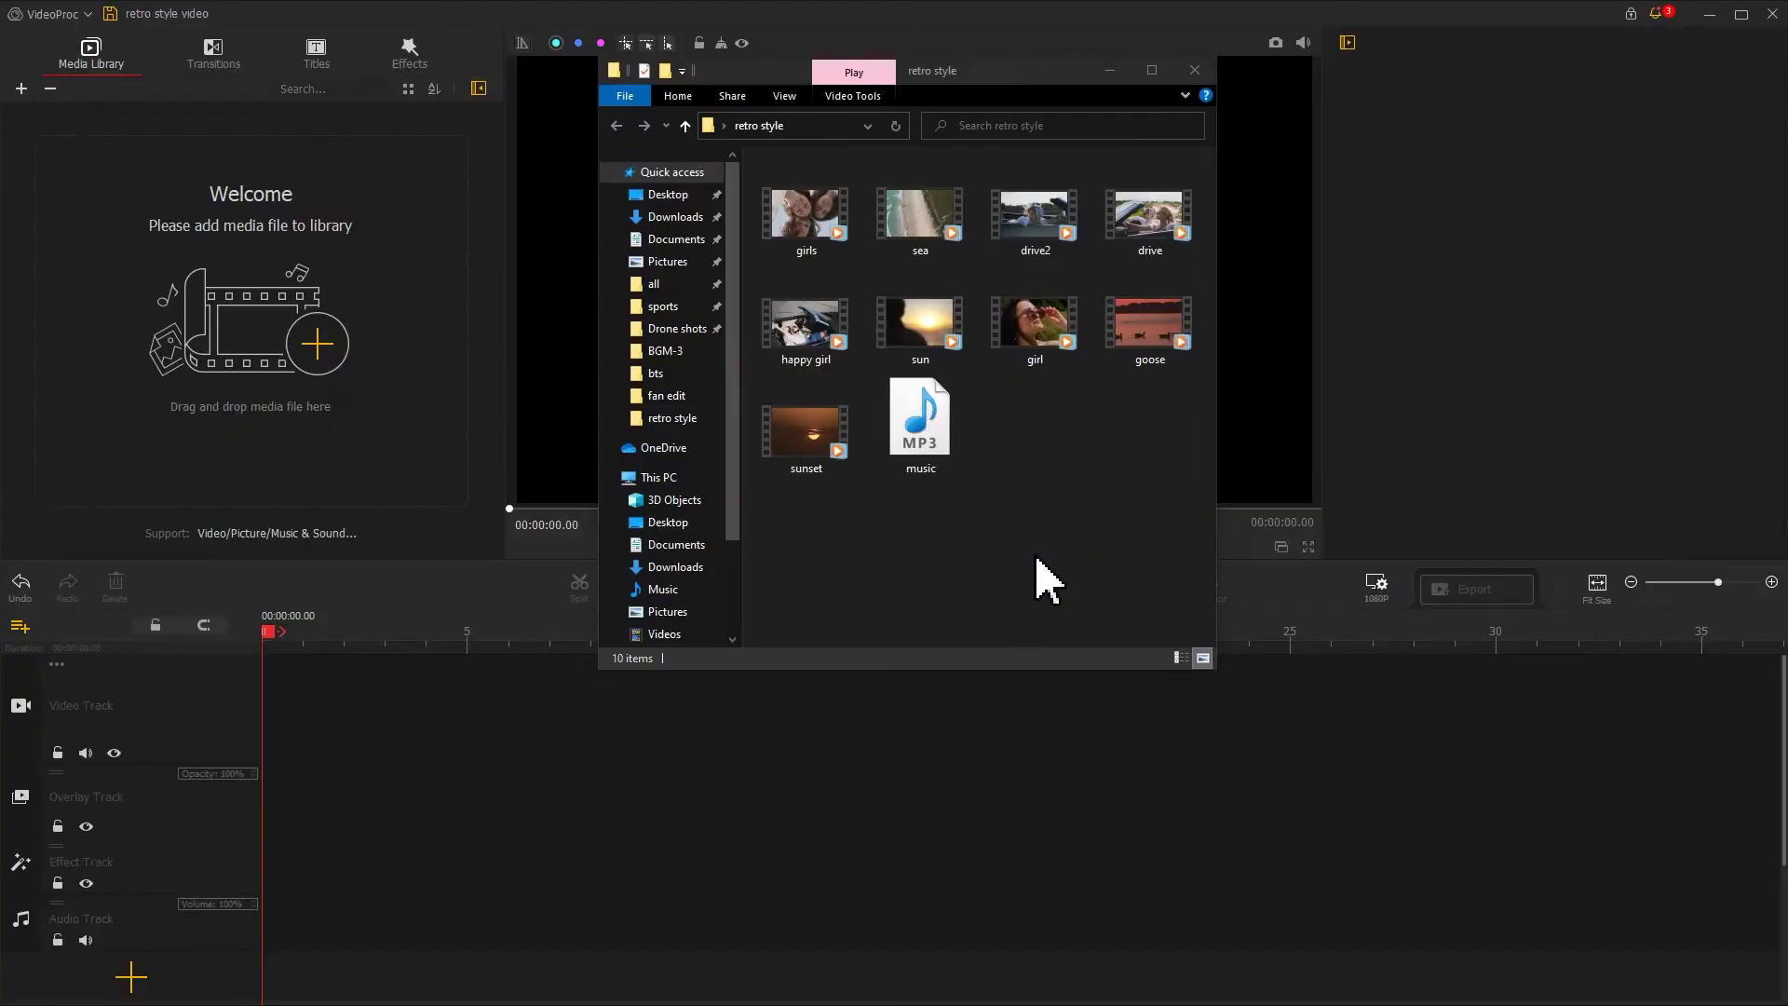
{"action": "left_click_drag", "start_coordinate": [922, 433], "coordinate": [269, 841]}
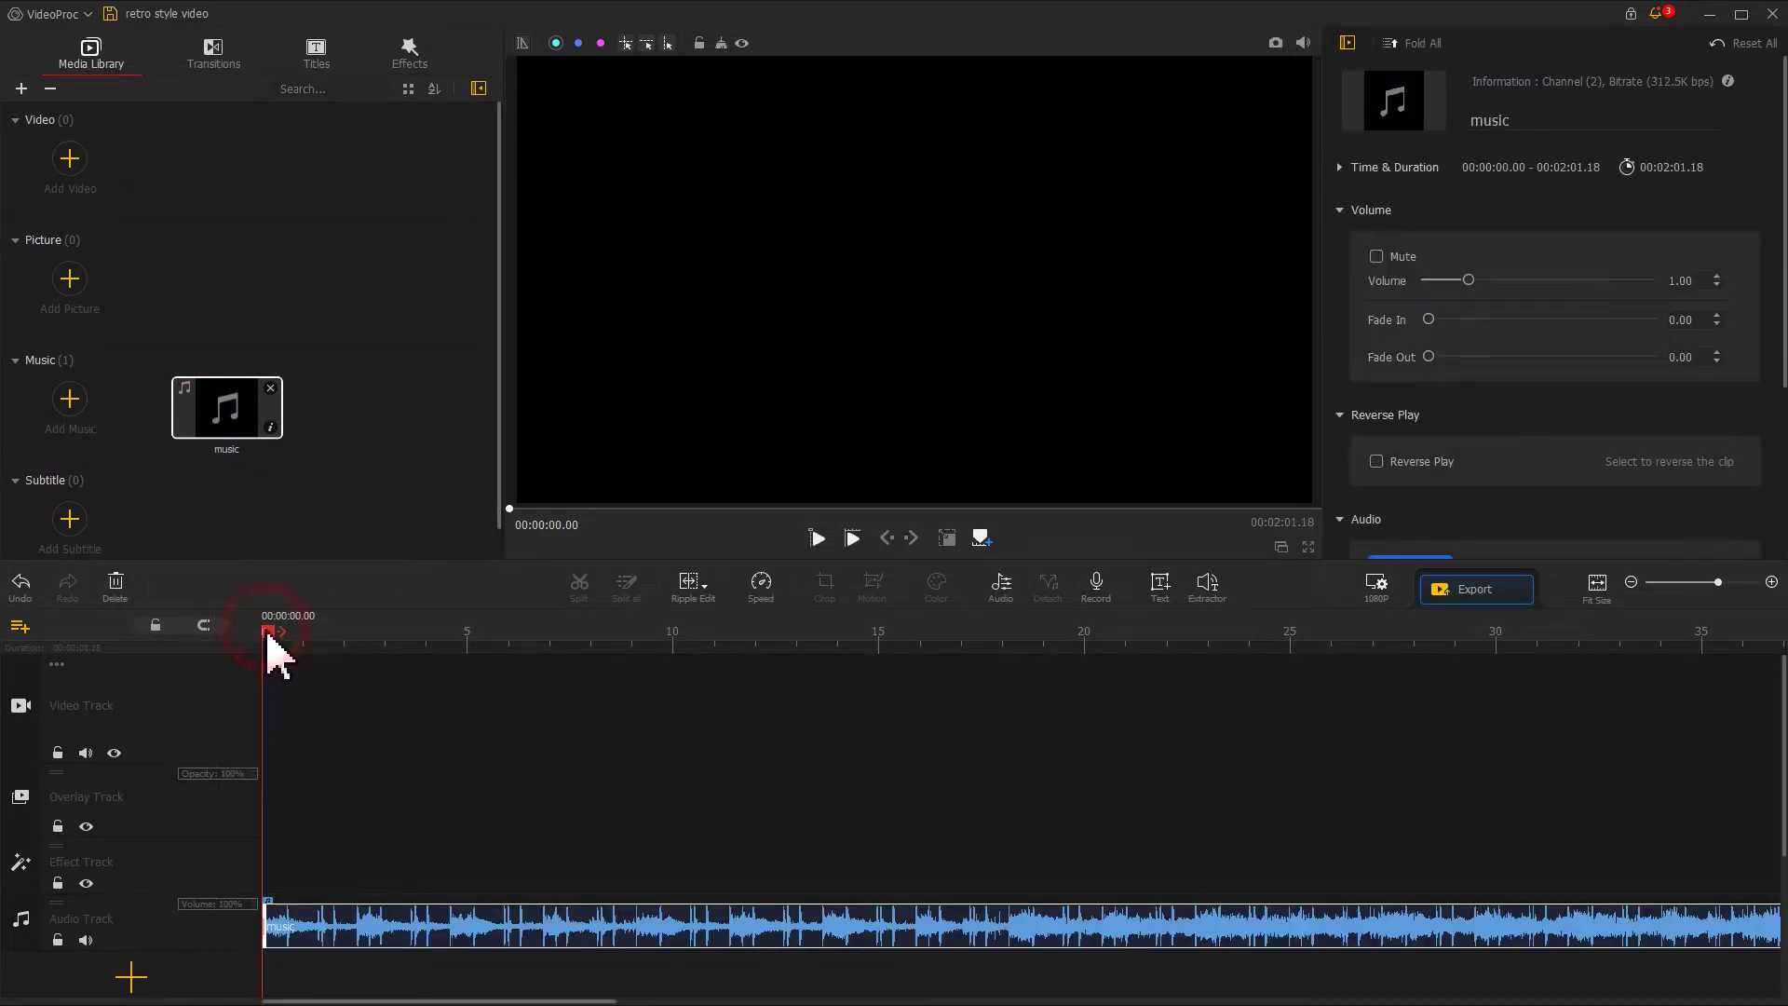
- Split the music at about 24 seconds, delete the tail, and fade out the rest over 4.28 seconds
{"action": "left_click_drag", "start_coordinate": [268, 642], "coordinate": [1258, 712]}
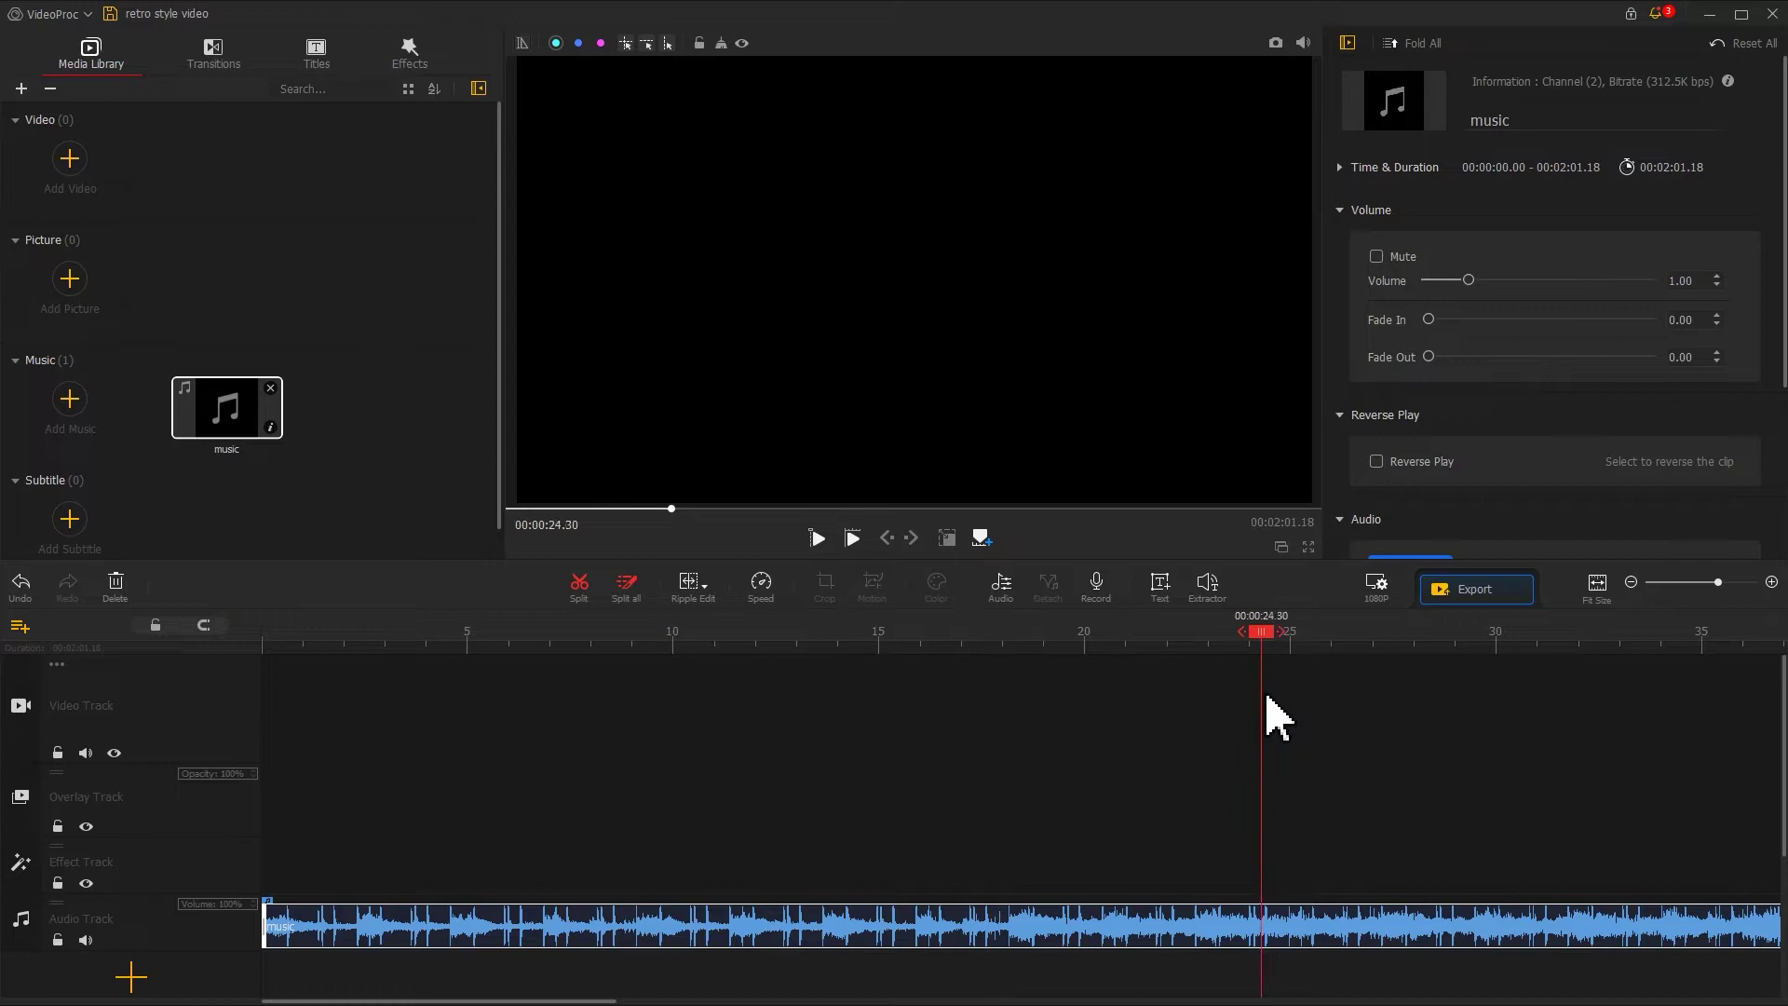
{"action": "left_click", "coordinate": [579, 585]}
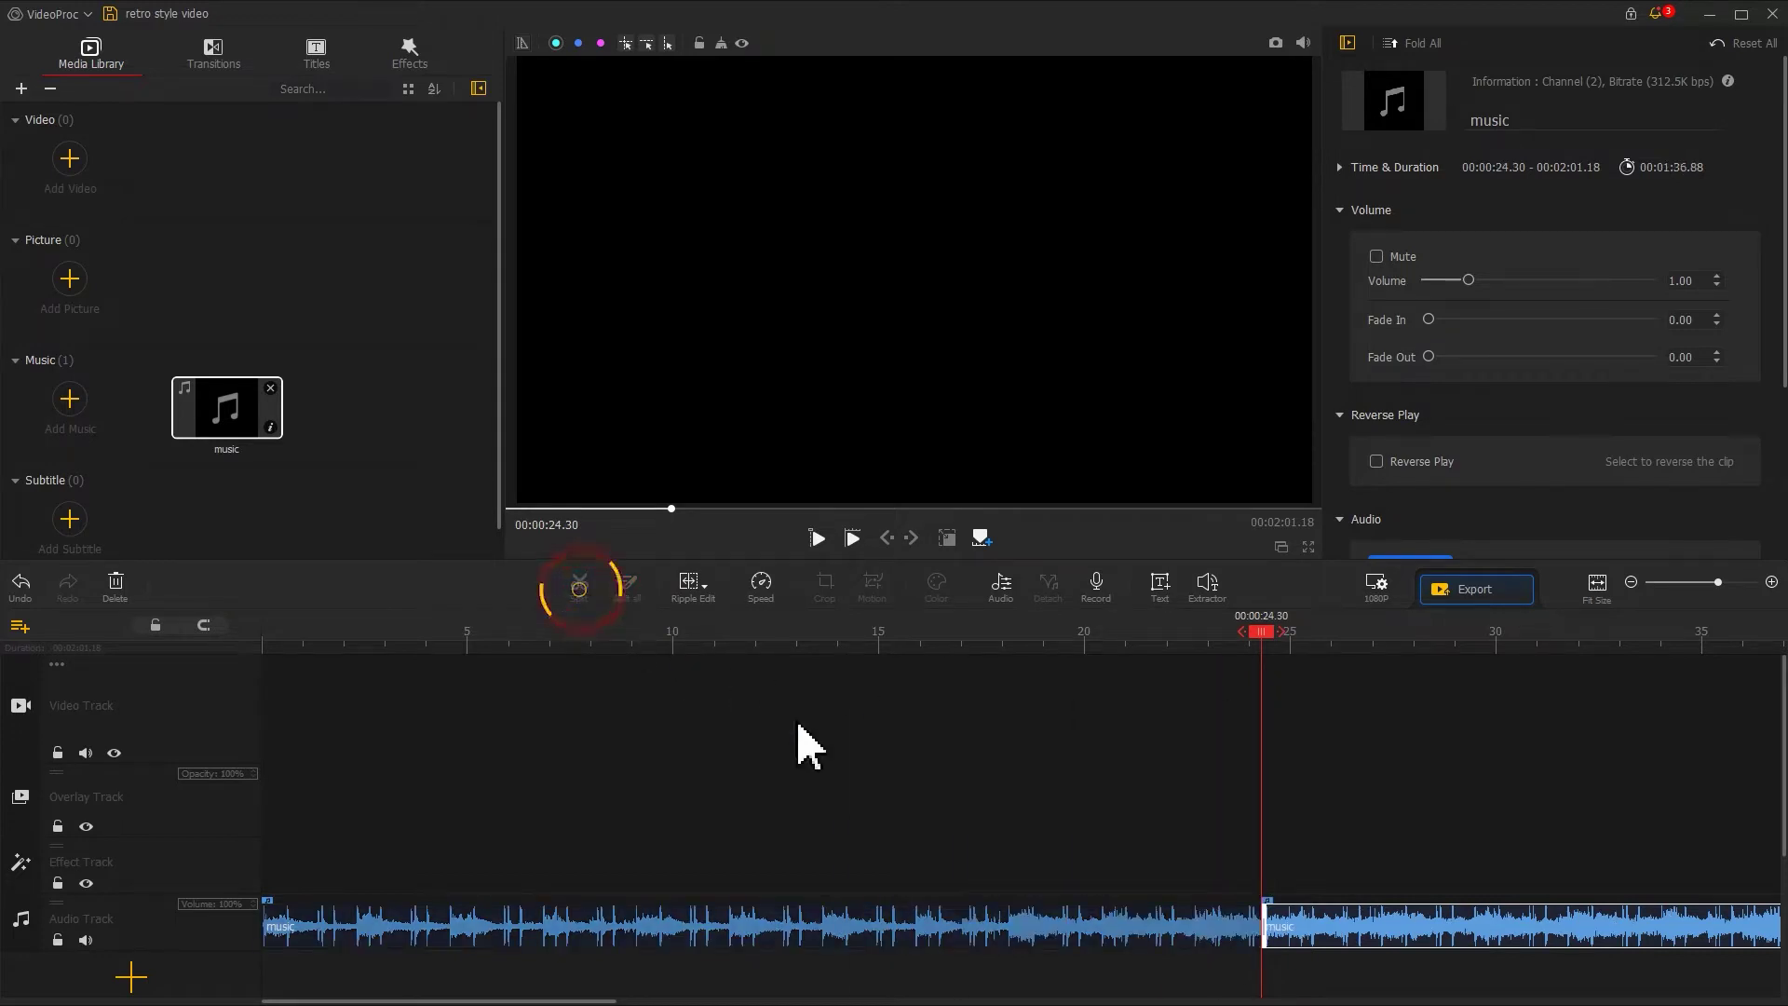
{"action": "left_click", "coordinate": [1297, 932]}
{"action": "key", "text": "Delete"}
{"action": "left_click", "coordinate": [1217, 934]}
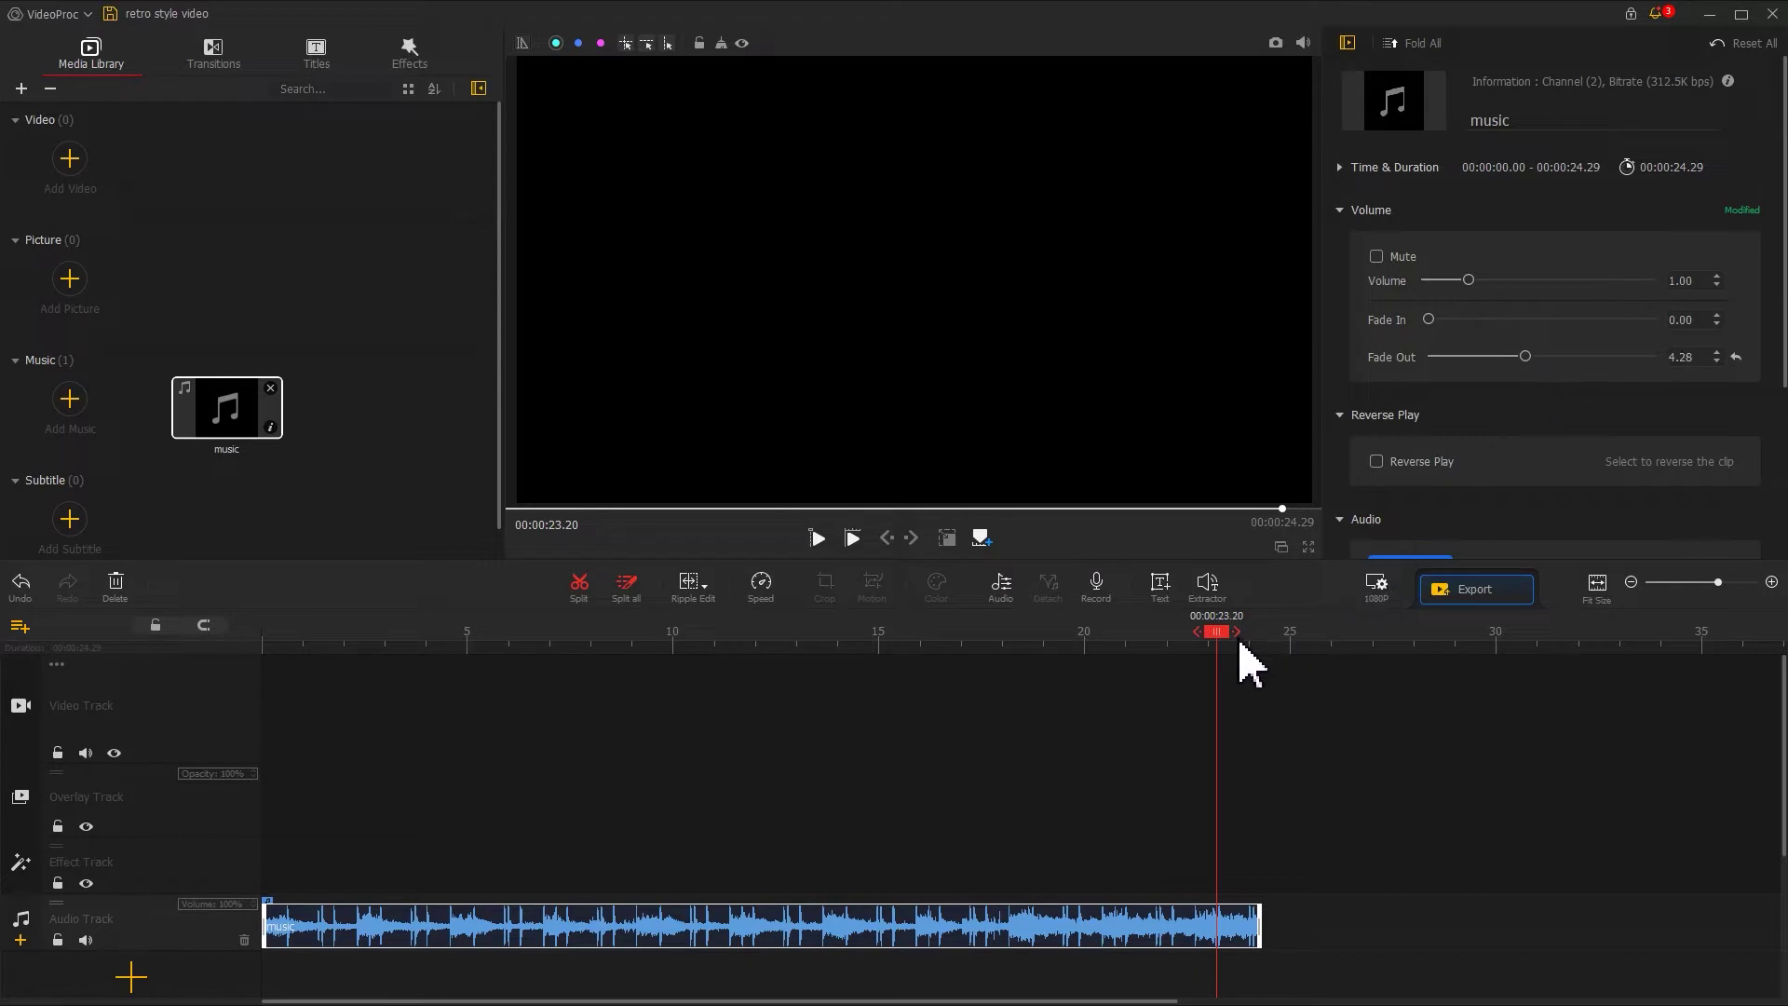
{"action": "left_click_drag", "start_coordinate": [1222, 637], "coordinate": [254, 680]}
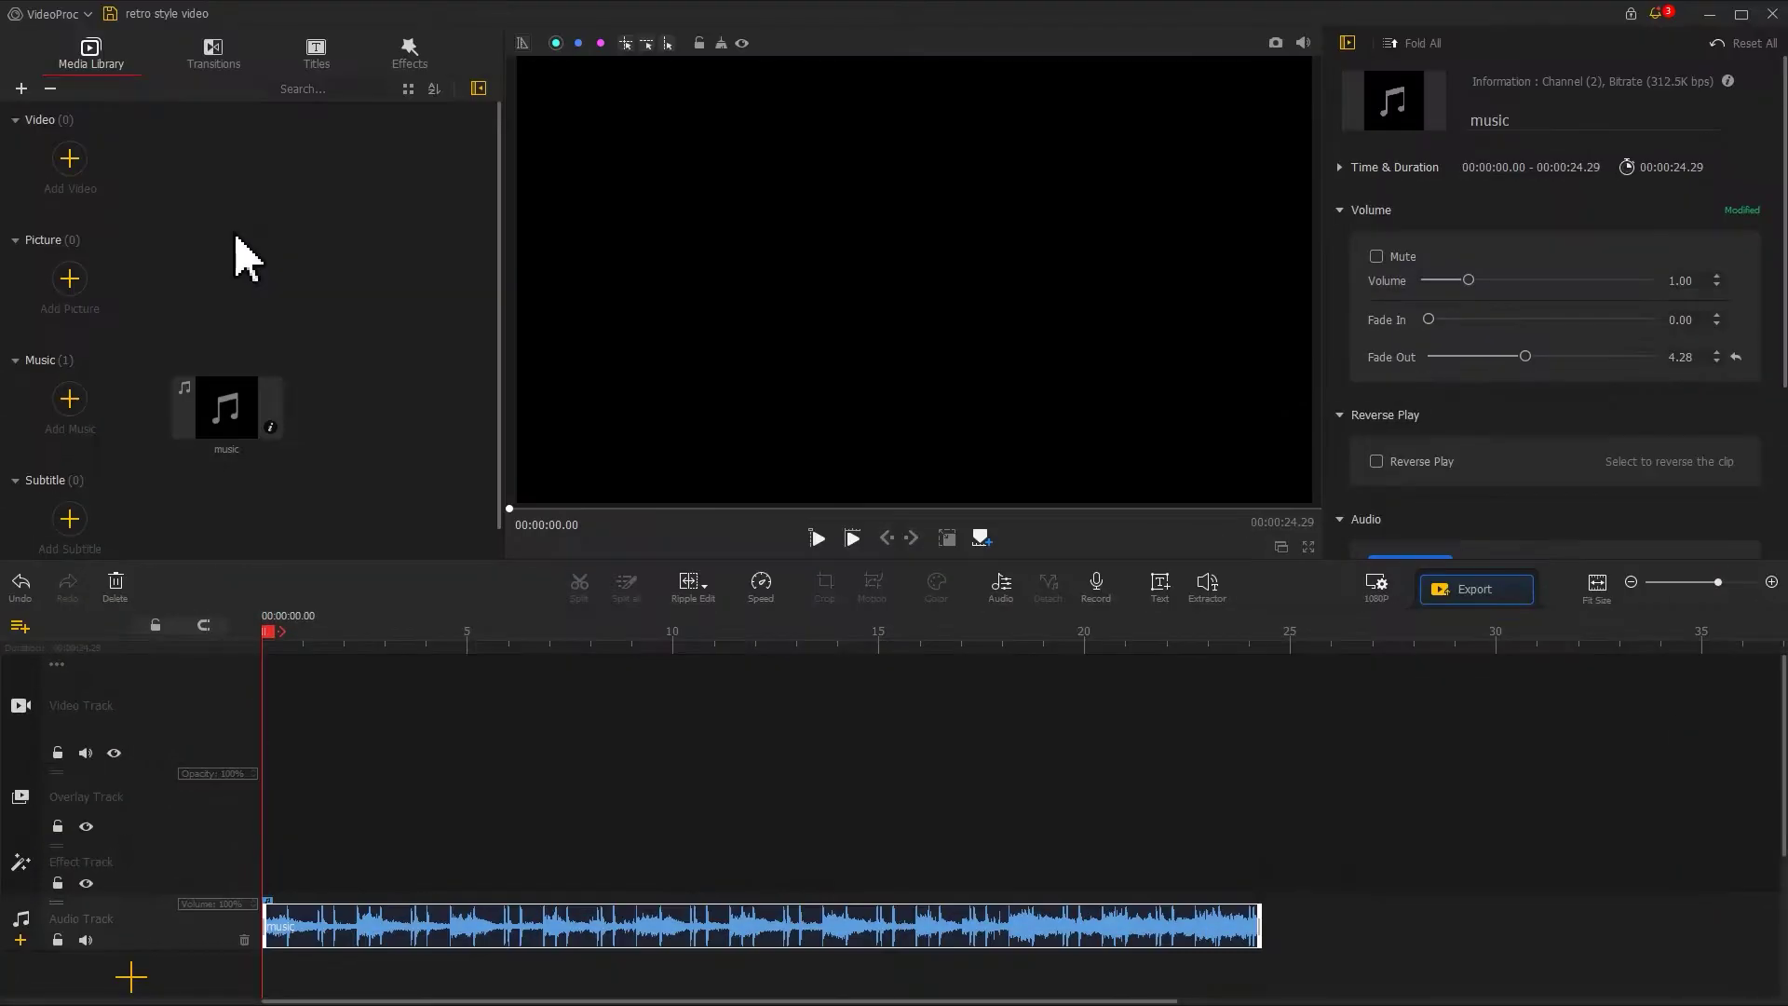
- Import the video clips from the retro style folder into the media library
{"action": "left_click", "coordinate": [102, 187]}
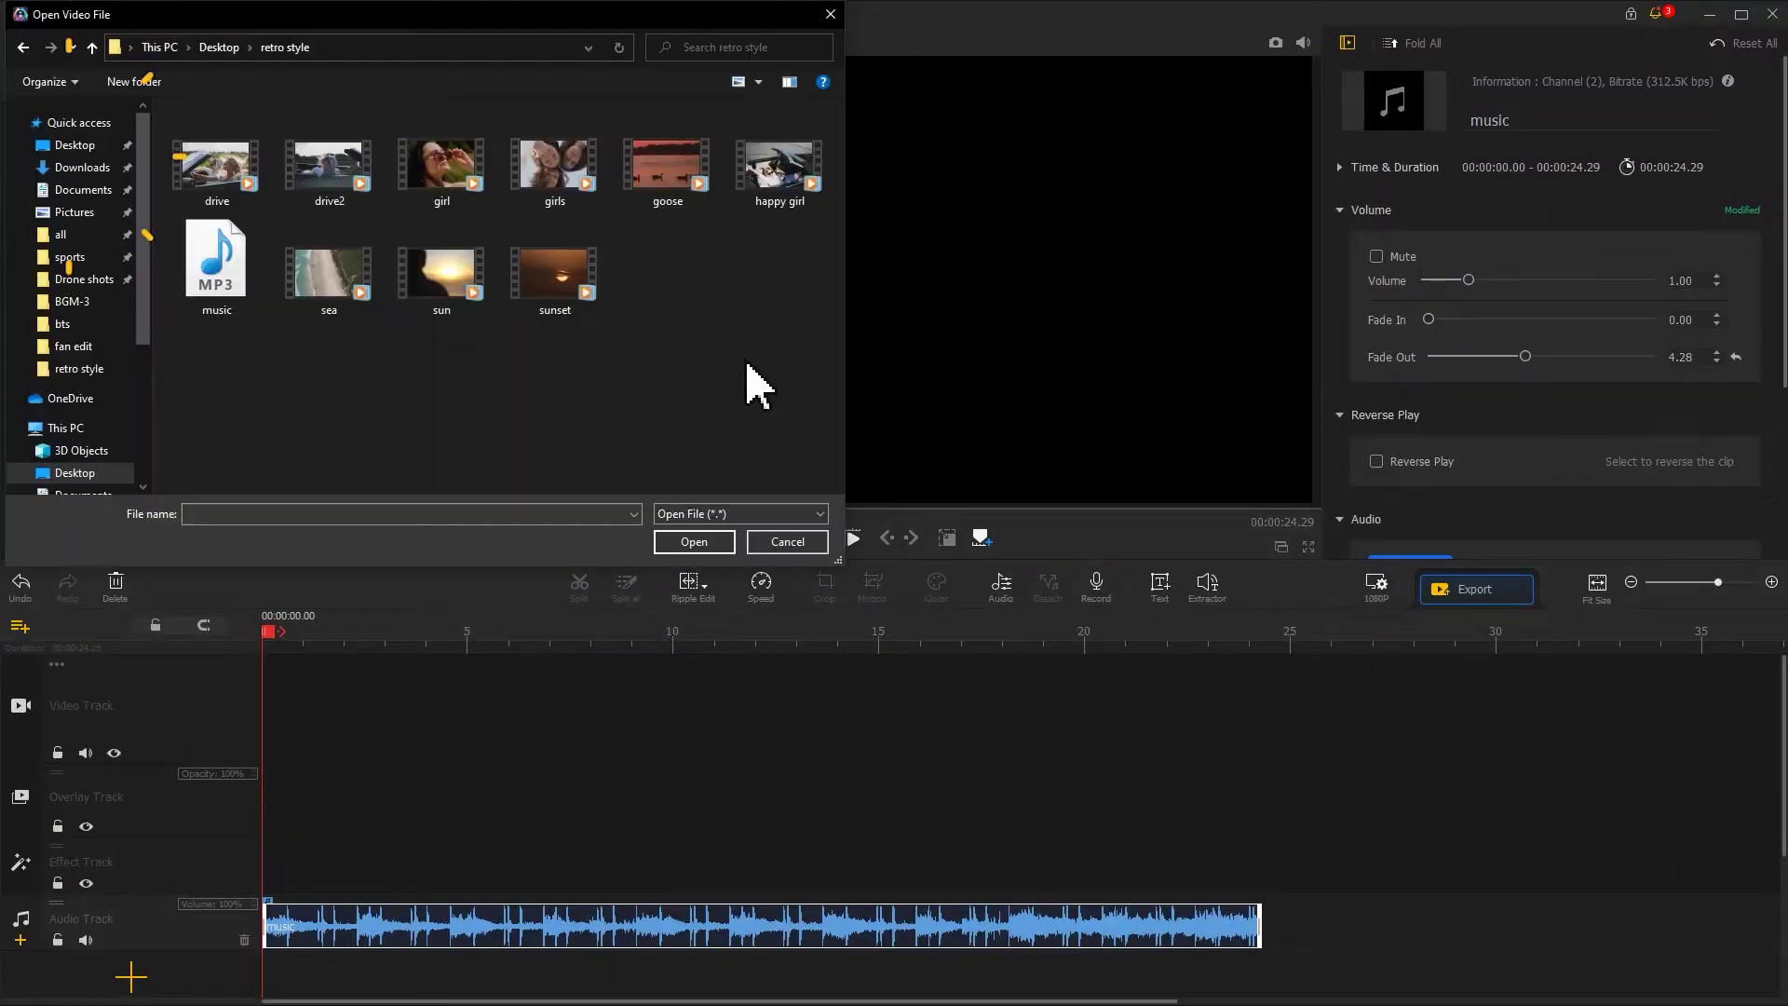
{"action": "left_click_drag", "start_coordinate": [764, 362], "coordinate": [235, 162]}
{"action": "left_click", "coordinate": [685, 542]}
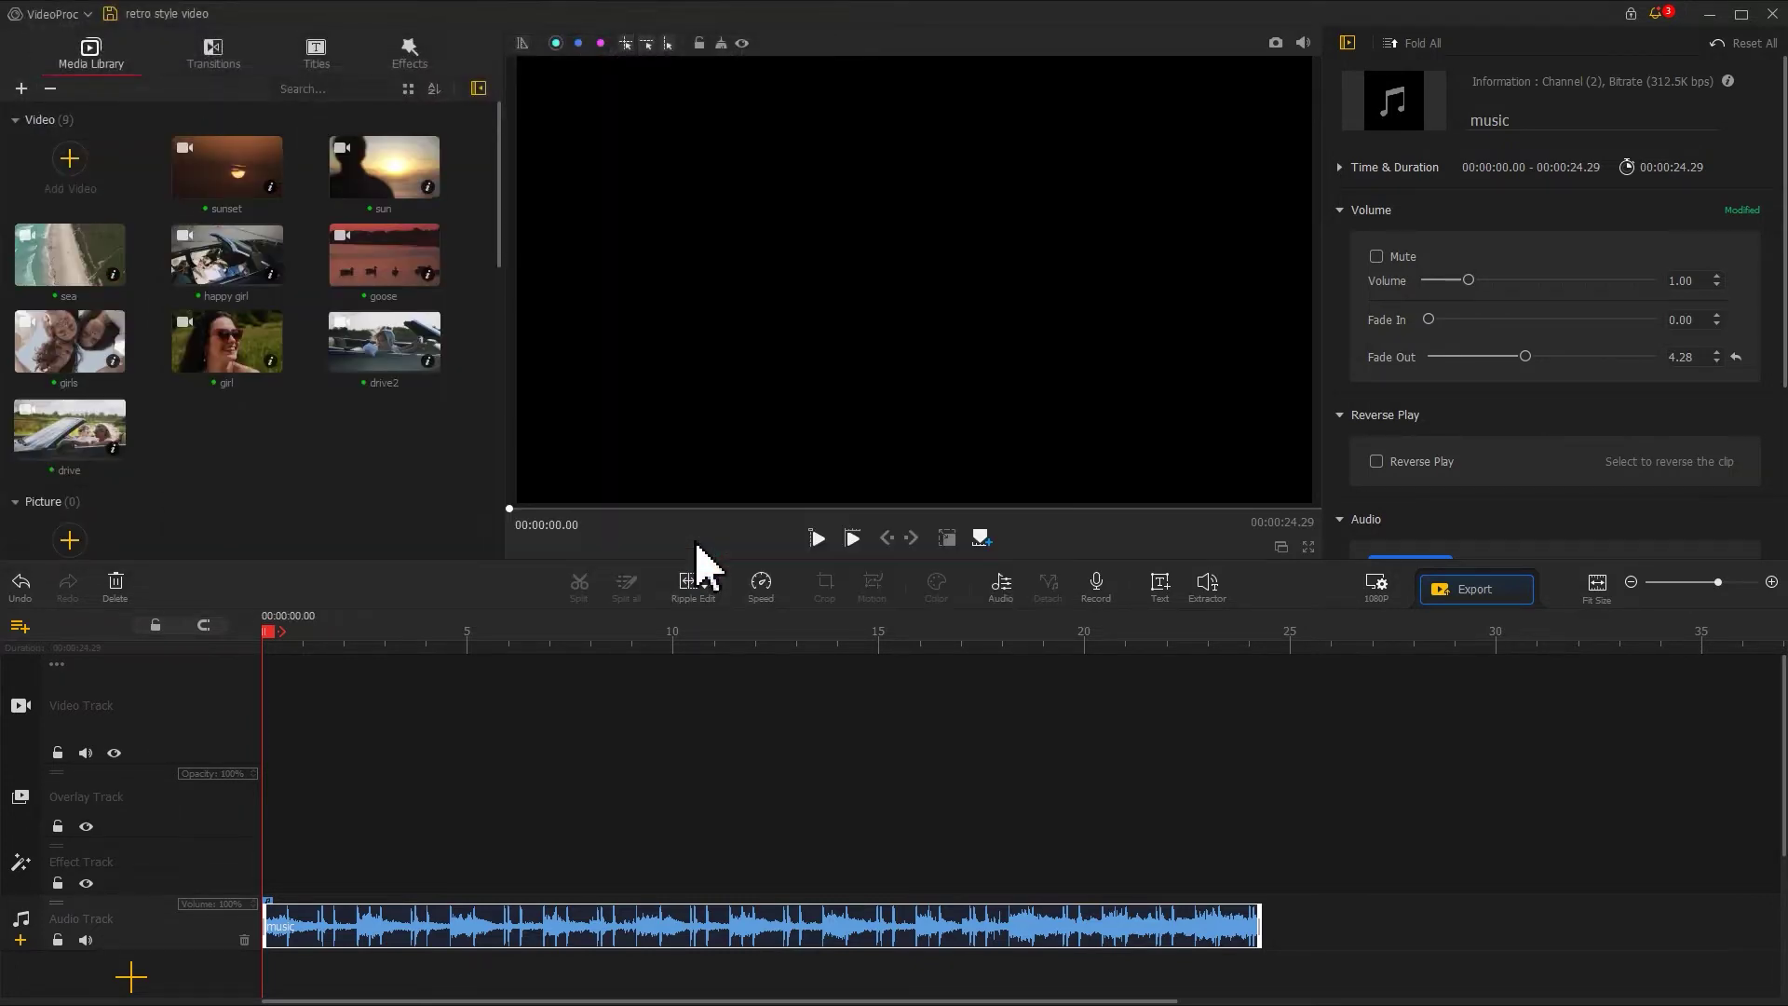
- Place sea, drive, happy girl, girls, sun, girl, sunset and goose in order, trimming goose to 24.30
{"action": "left_click_drag", "start_coordinate": [79, 303], "coordinate": [372, 705]}
{"action": "left_click_drag", "start_coordinate": [70, 429], "coordinate": [622, 701]}
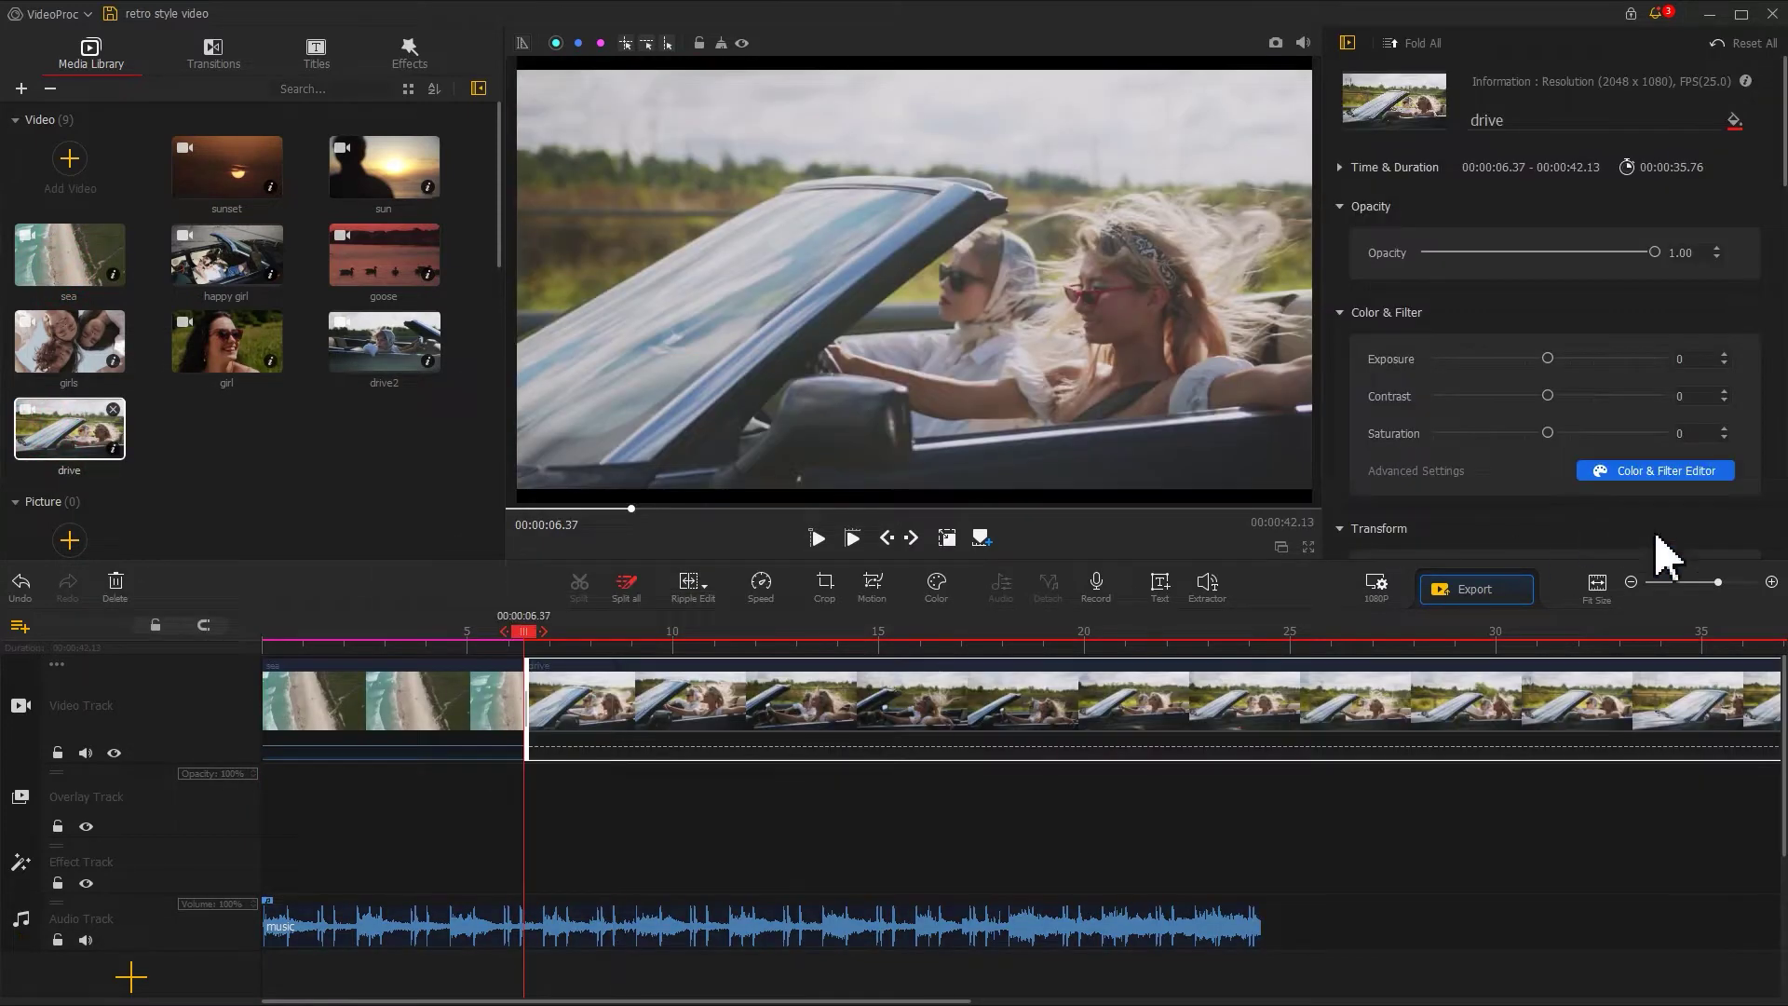
{"action": "left_click_drag", "start_coordinate": [1719, 582], "coordinate": [1696, 587]}
{"action": "left_click_drag", "start_coordinate": [227, 256], "coordinate": [475, 694]}
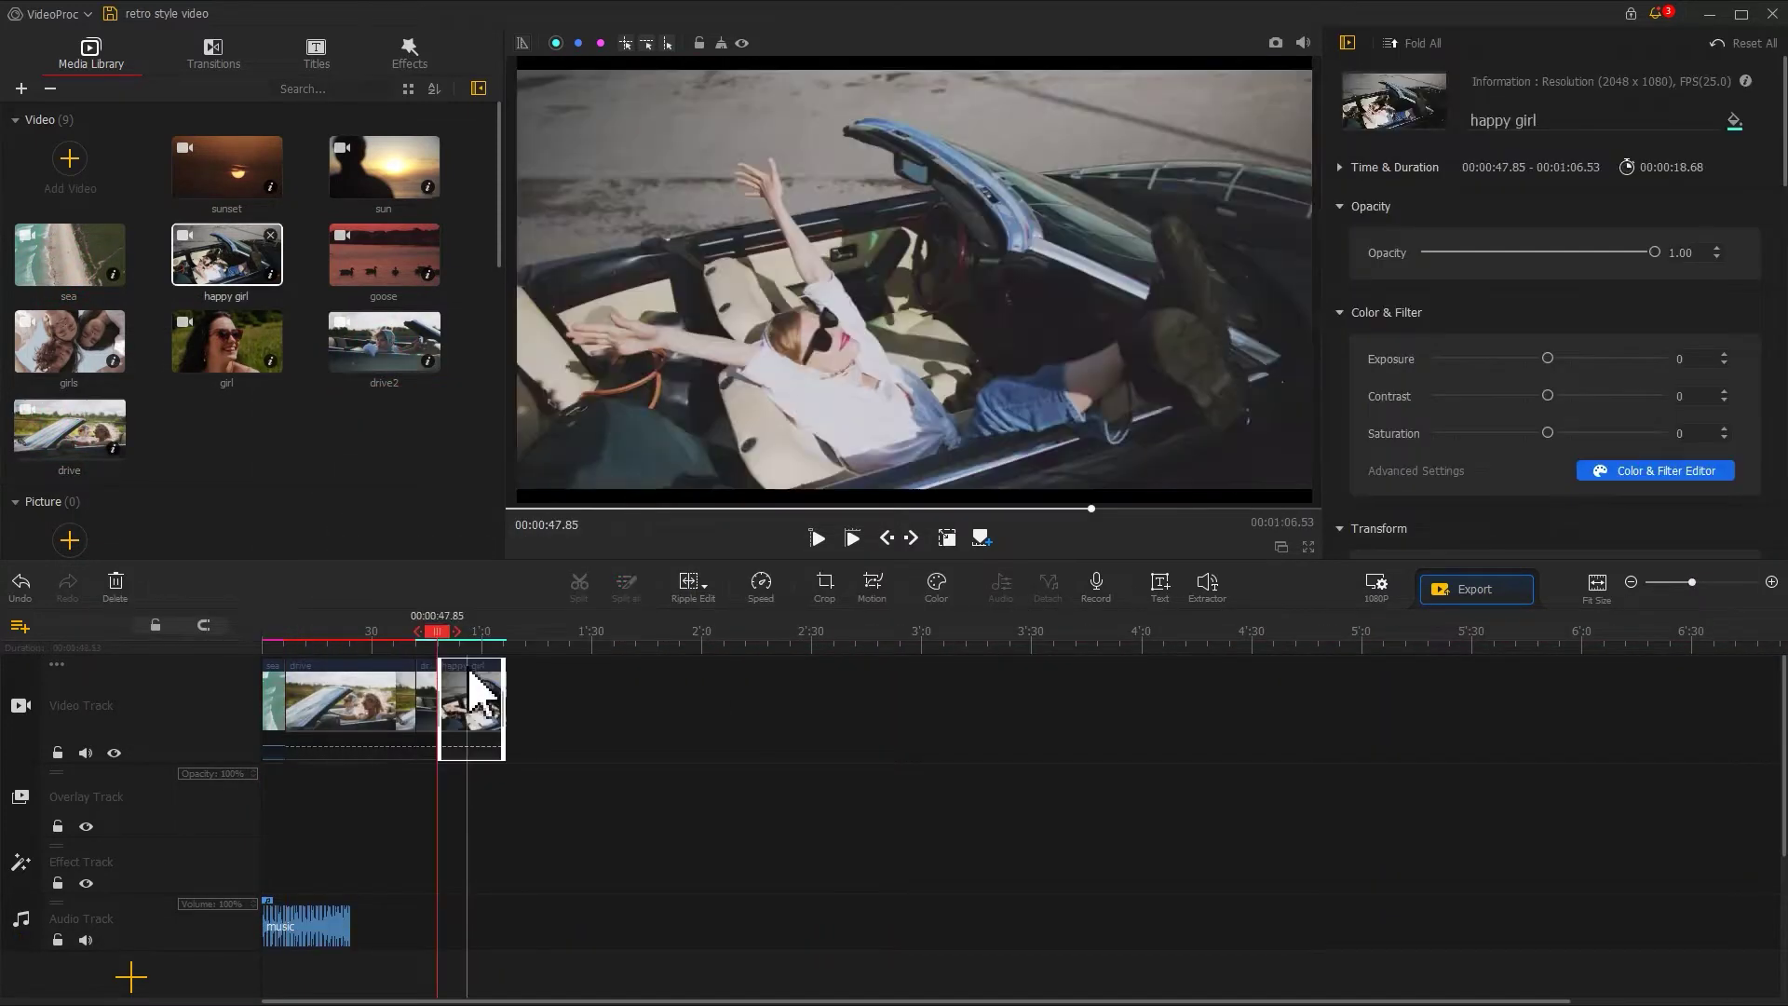
{"action": "left_click_drag", "start_coordinate": [69, 341], "coordinate": [571, 678]}
{"action": "left_click_drag", "start_coordinate": [385, 168], "coordinate": [558, 705]}
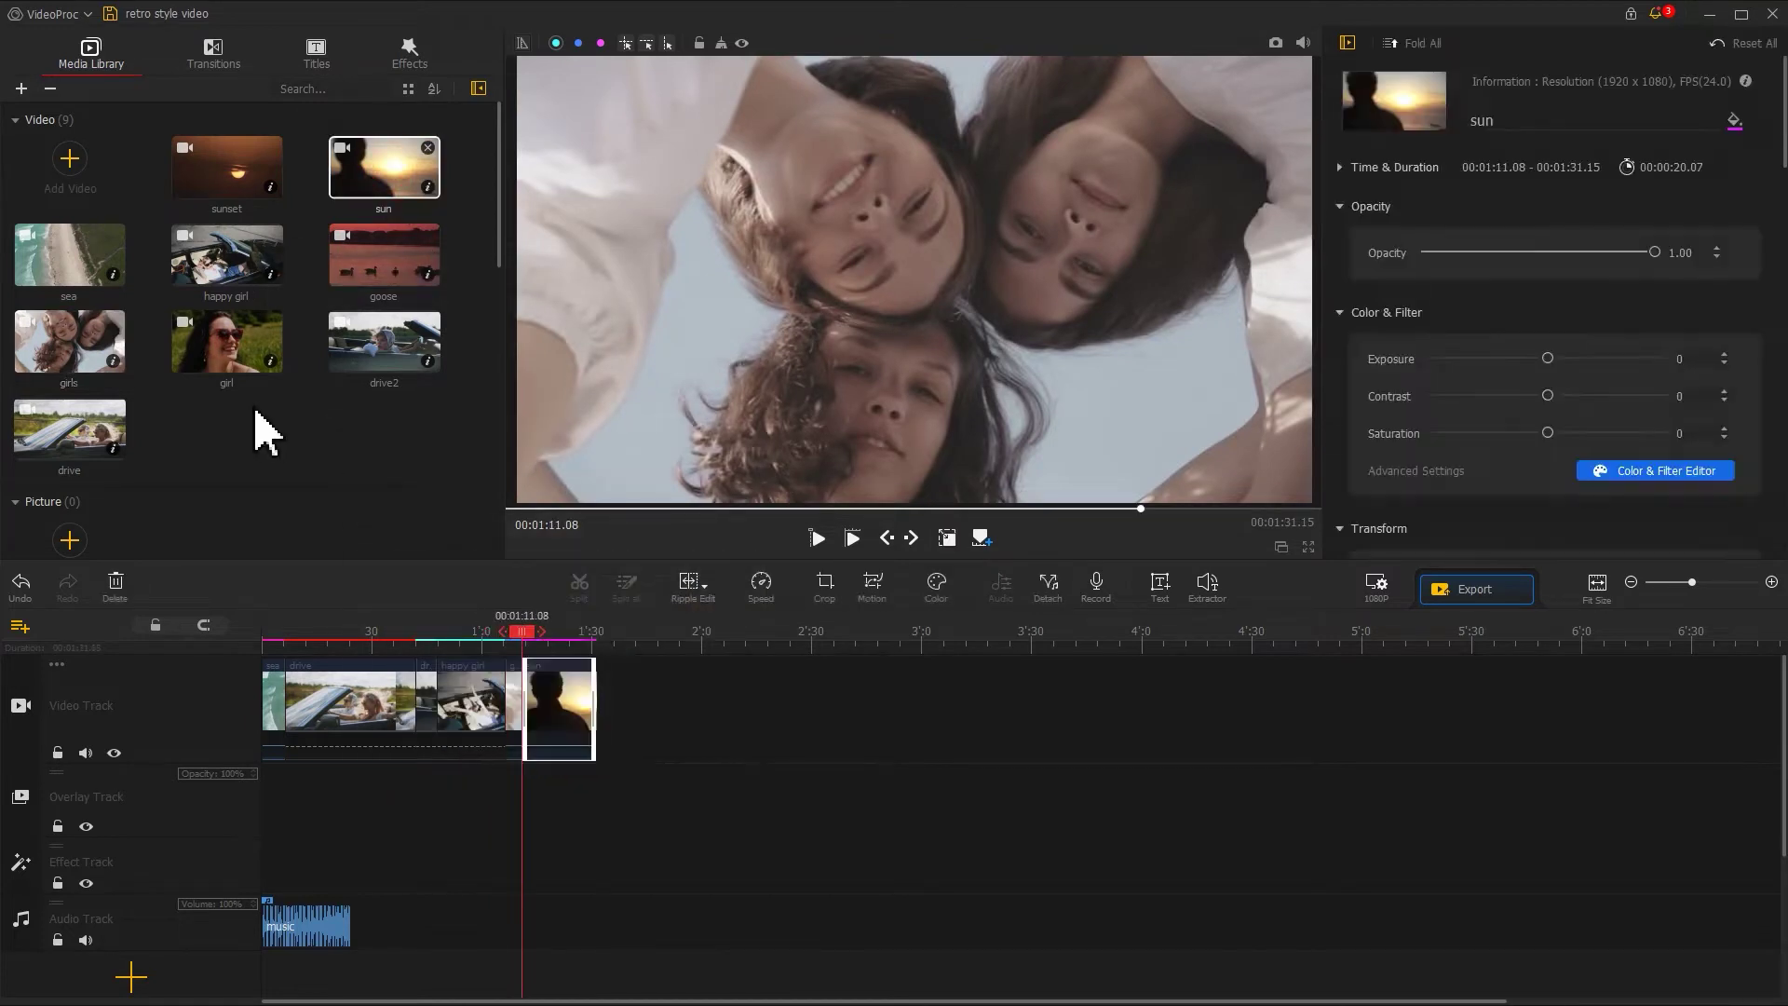
{"action": "left_click_drag", "start_coordinate": [226, 341], "coordinate": [652, 705]}
{"action": "left_click_drag", "start_coordinate": [227, 168], "coordinate": [801, 705]}
{"action": "left_click_drag", "start_coordinate": [384, 256], "coordinate": [1103, 754]}
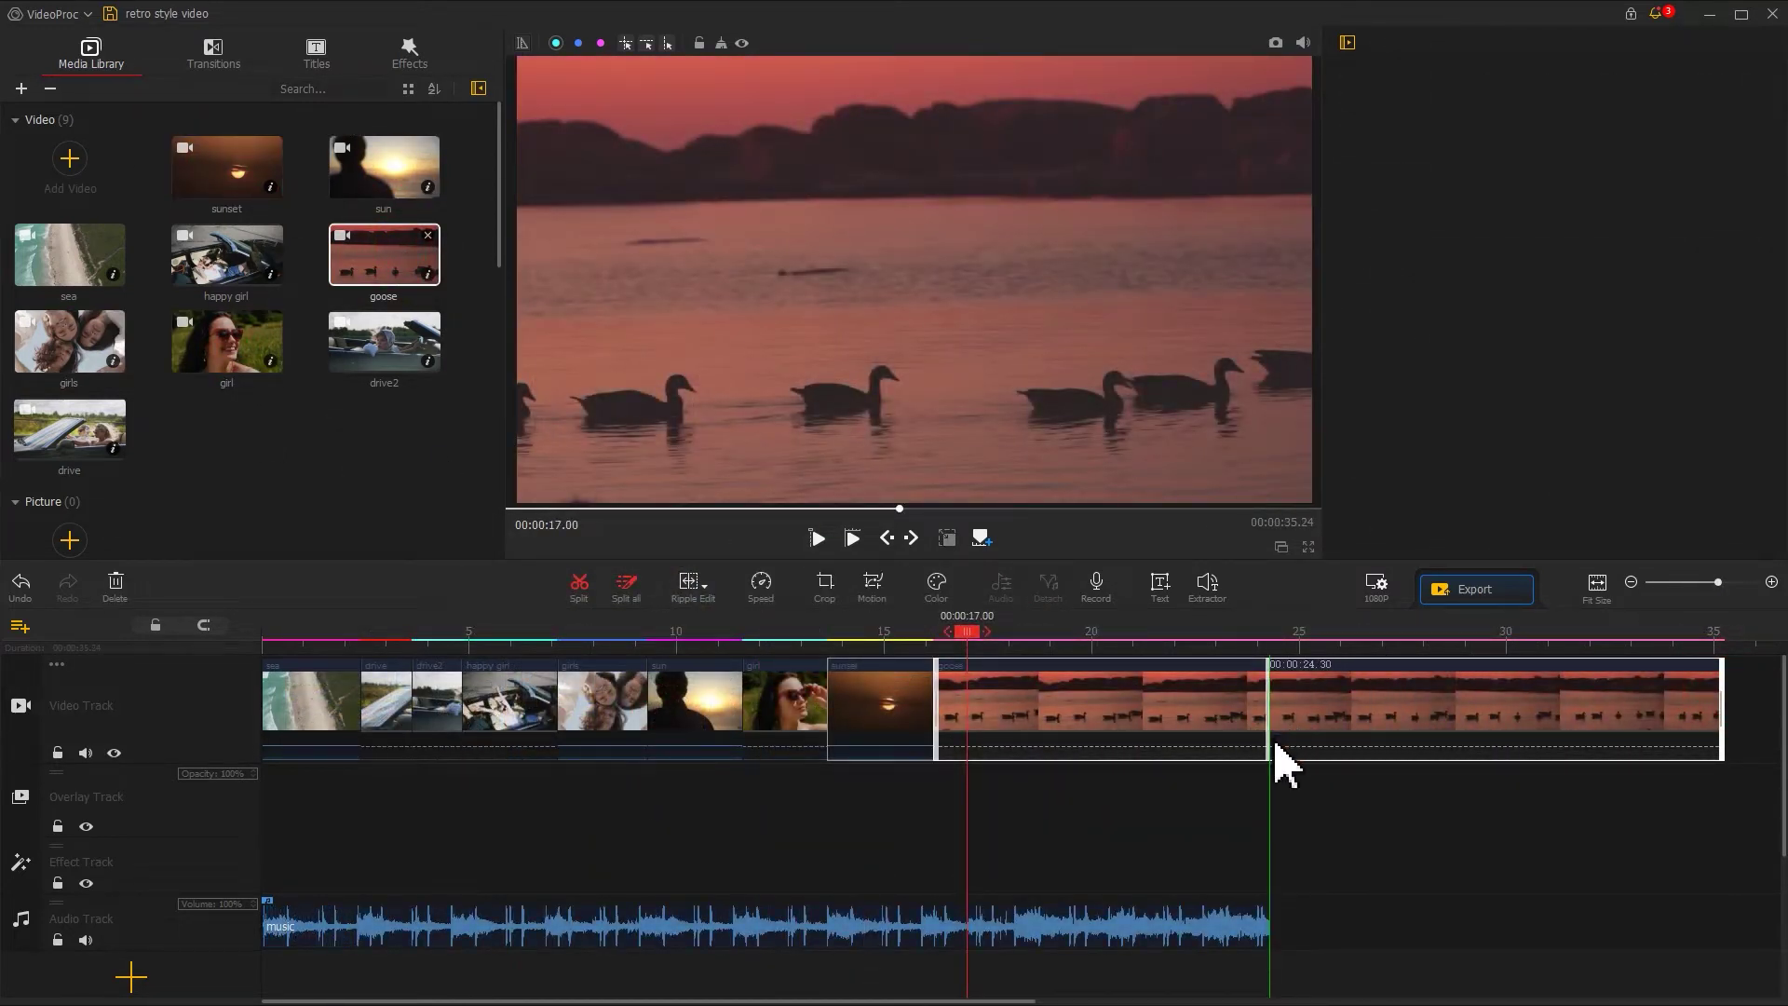
{"action": "left_click_drag", "start_coordinate": [1276, 746], "coordinate": [1276, 745]}
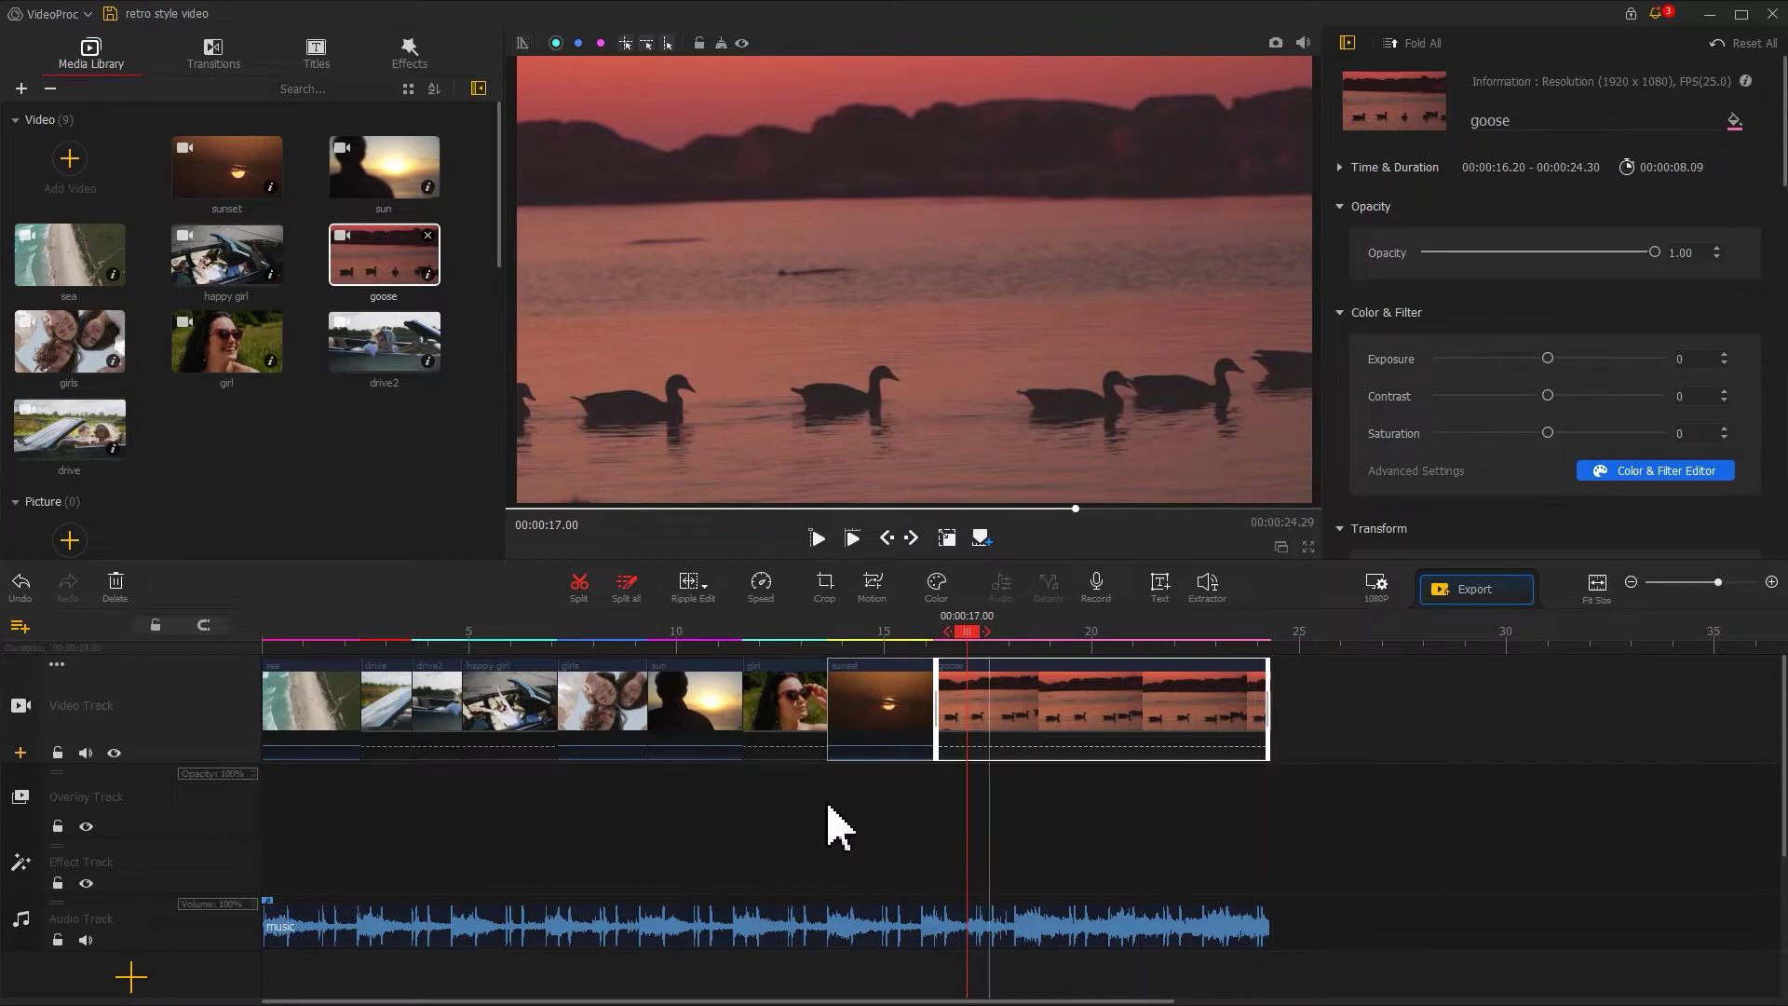
{"action": "left_click", "coordinate": [604, 749]}
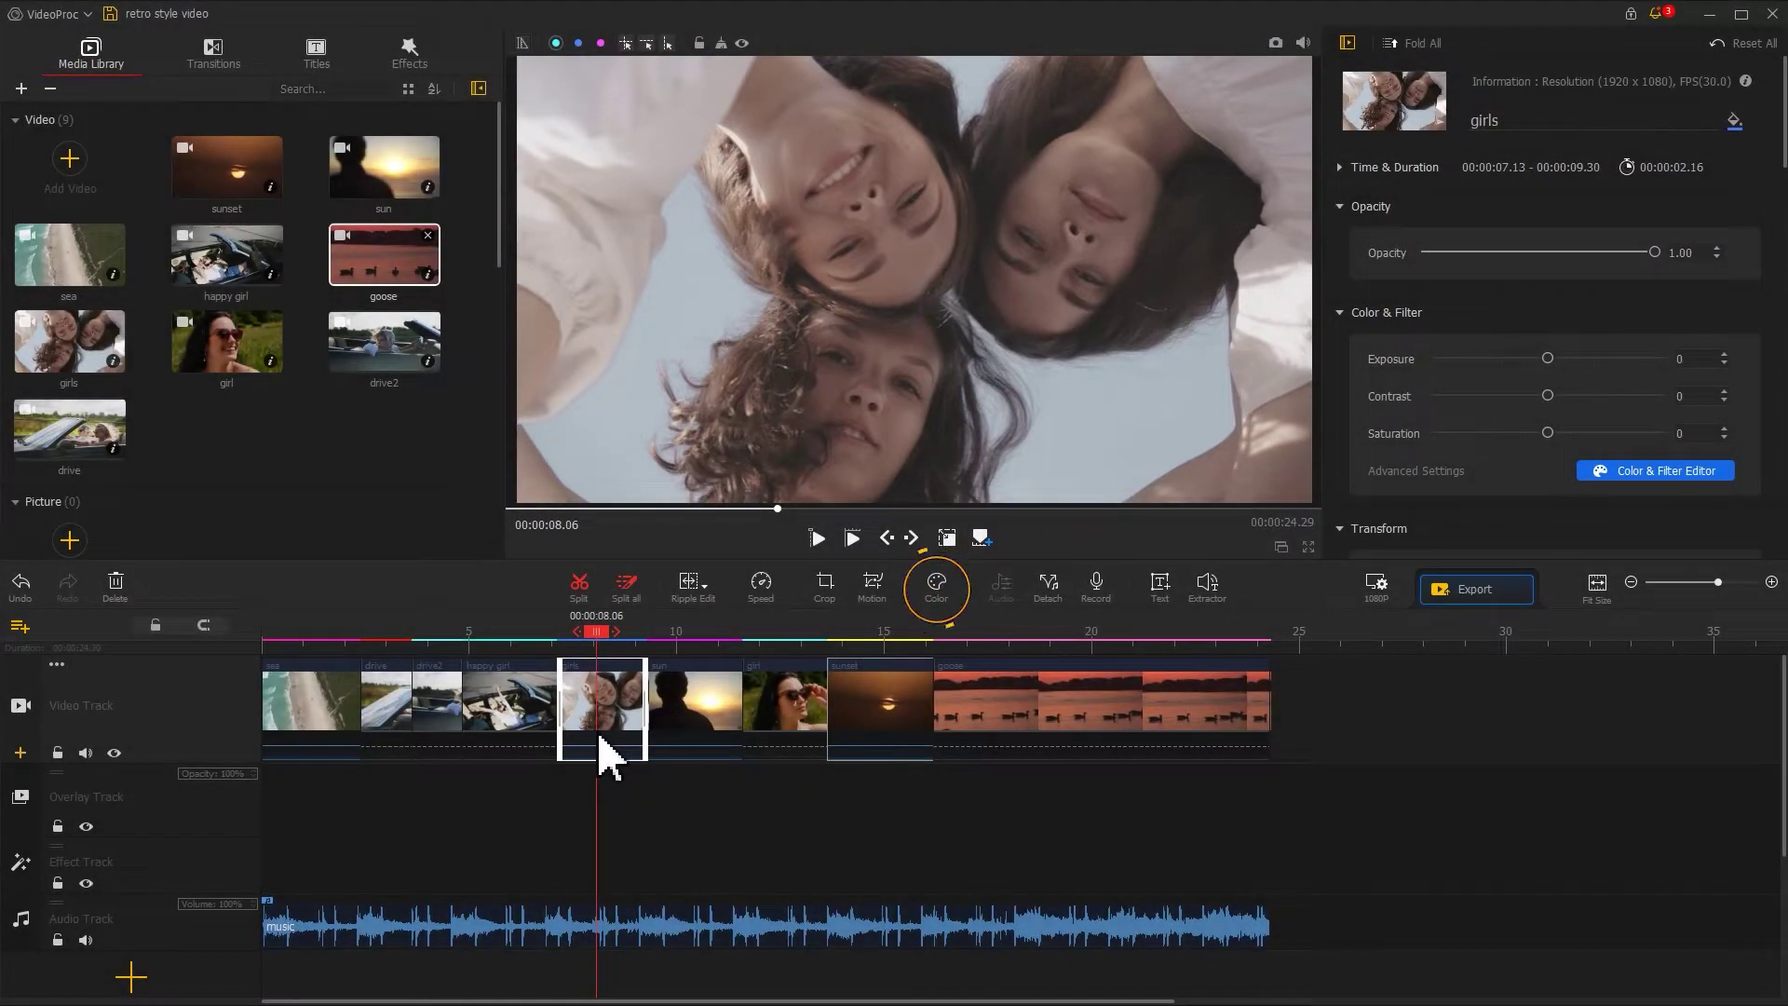
- In the Color editor set girls to contrast -30, saturation 68, highlights 49, shadows -49, whites -35, blacks 61
{"action": "left_click", "coordinate": [931, 596]}
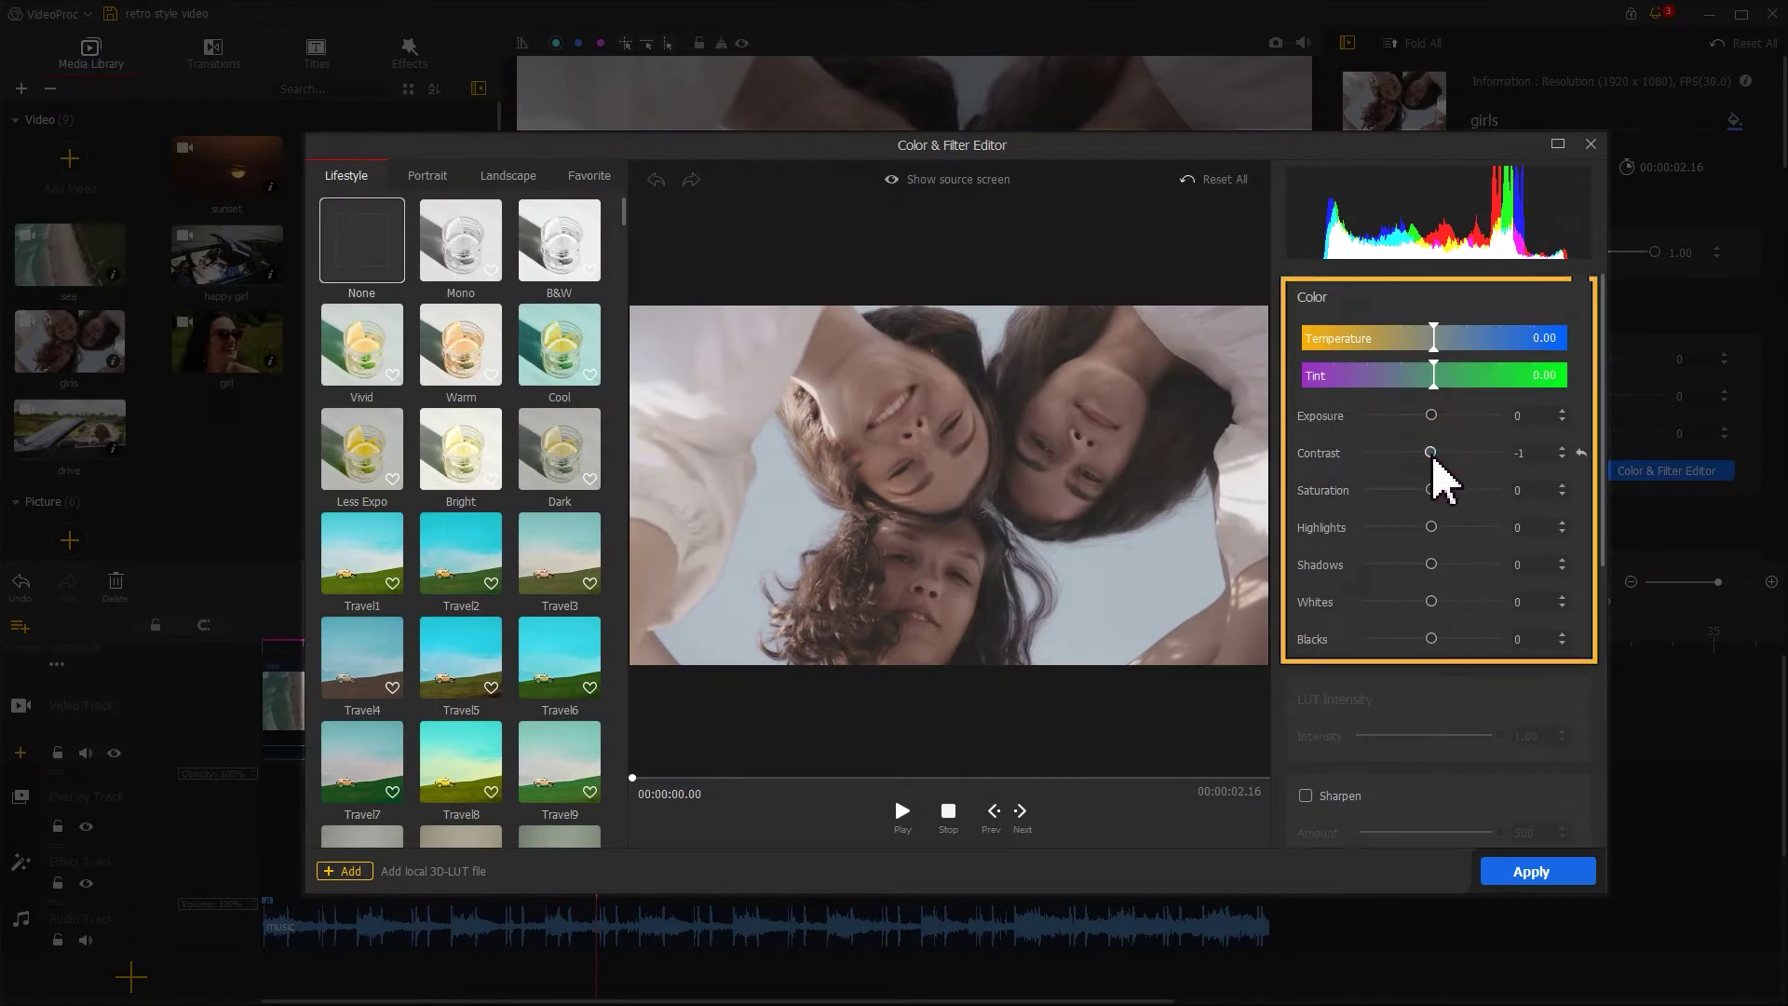
{"action": "left_click_drag", "start_coordinate": [1433, 452], "coordinate": [1475, 641]}
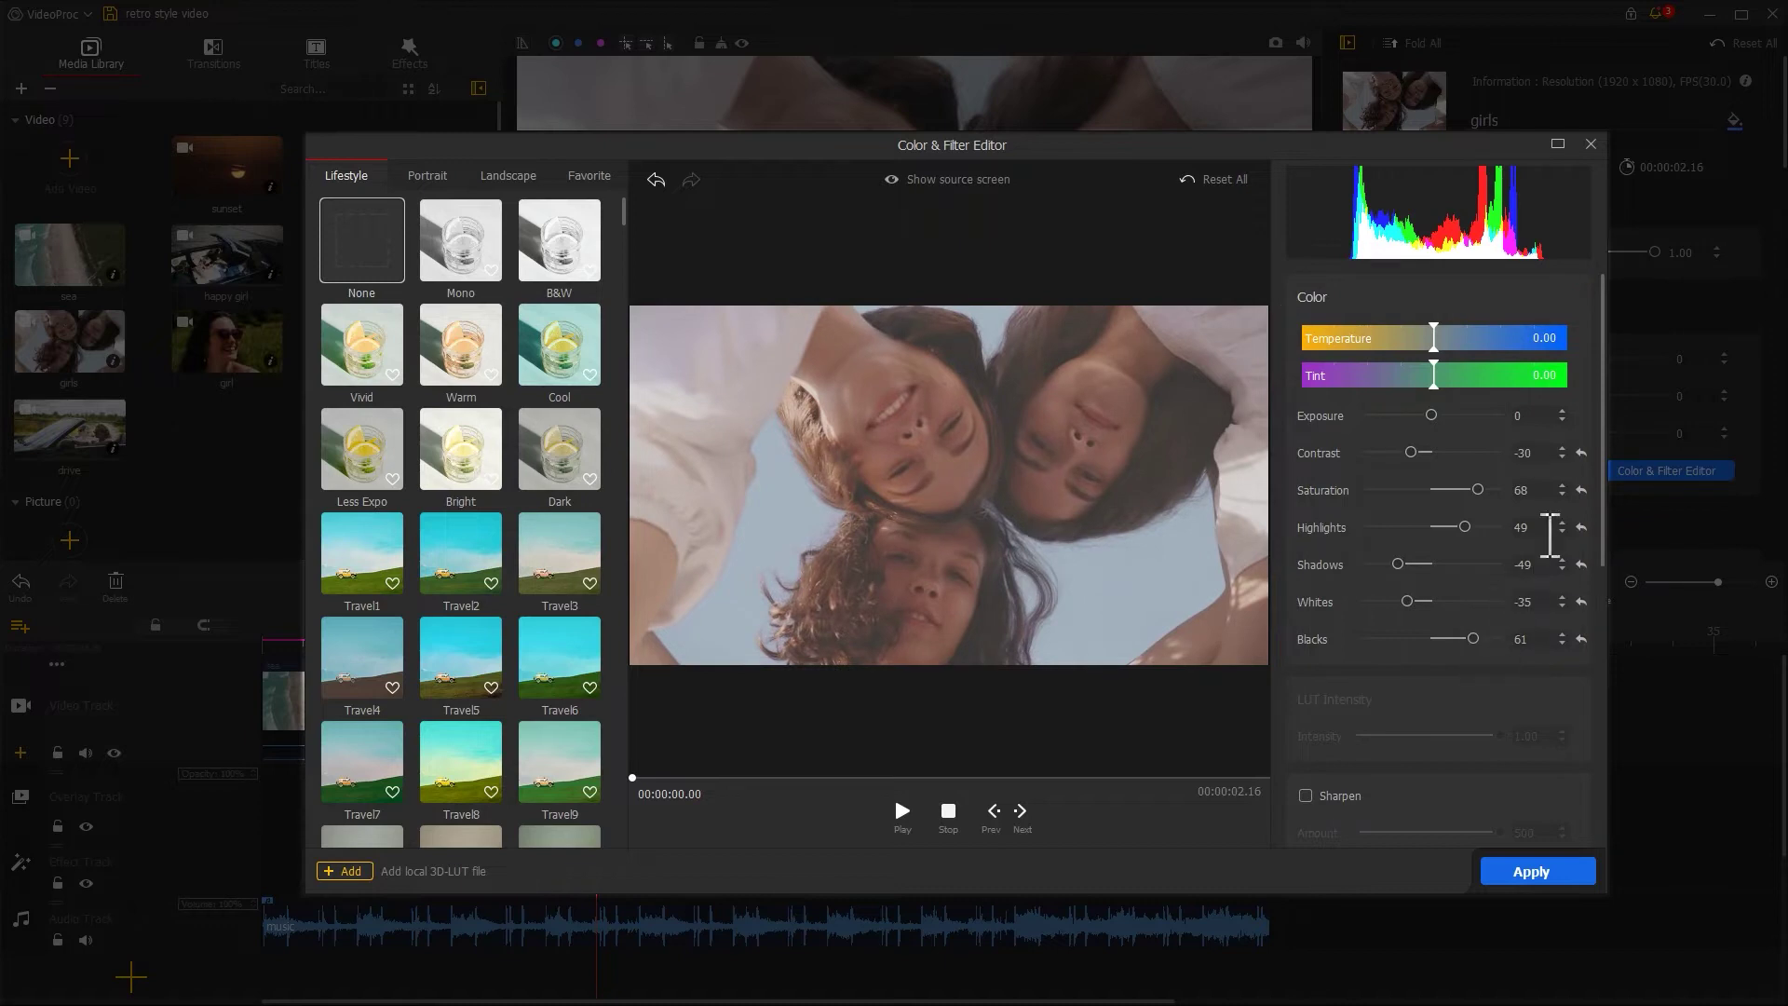
{"action": "left_click_drag", "start_coordinate": [1604, 491], "coordinate": [1603, 605]}
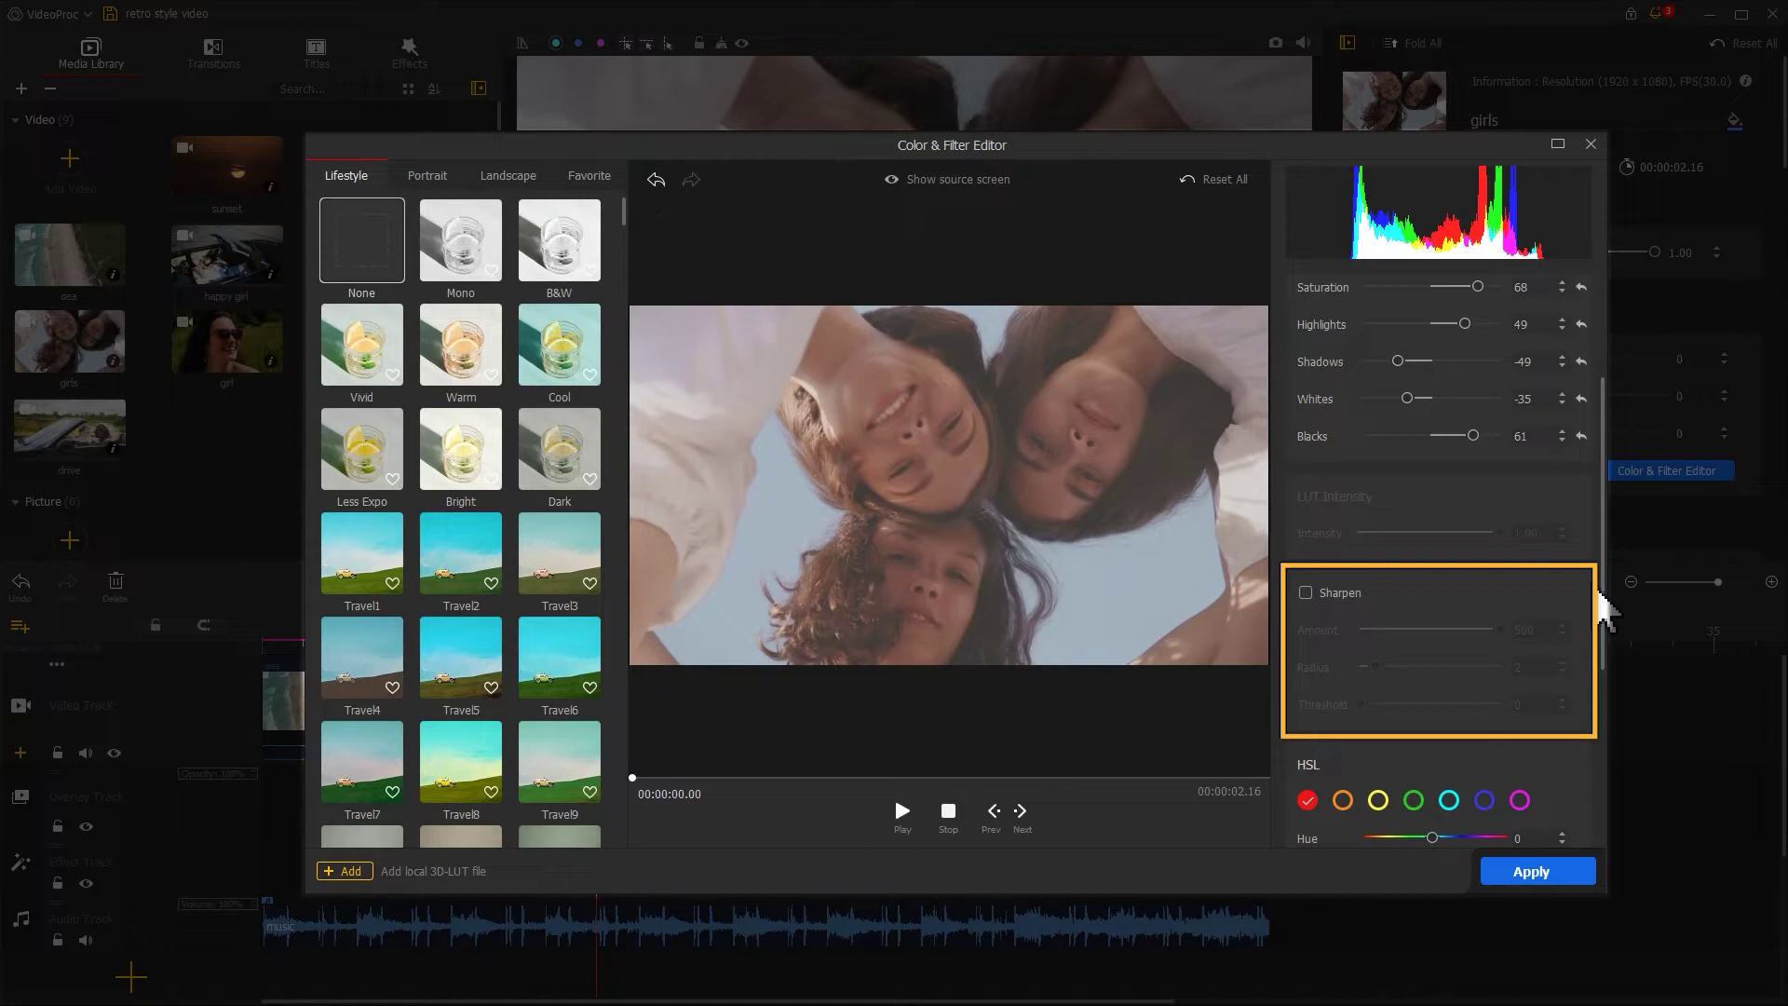
- Enable Sharpen with amount 211 and radius 4, then apply the grade to the girls clip
{"action": "left_click", "coordinate": [1306, 592]}
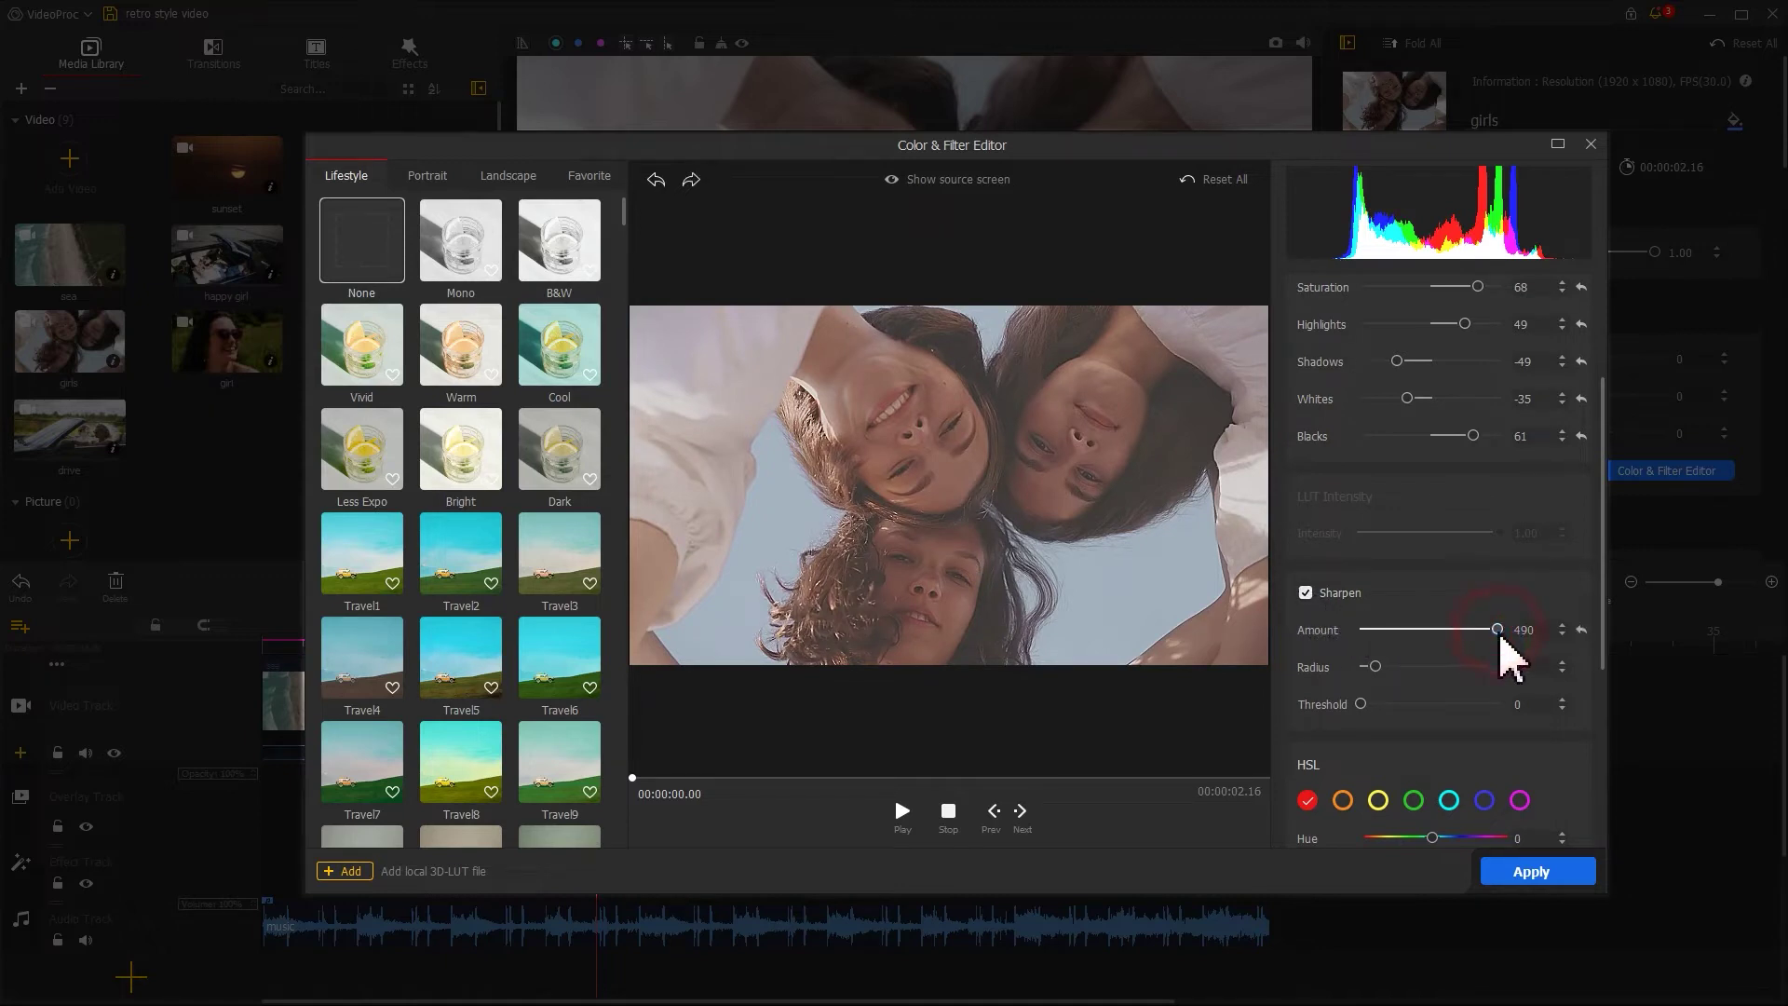
{"action": "left_click_drag", "start_coordinate": [1500, 636], "coordinate": [1445, 636]}
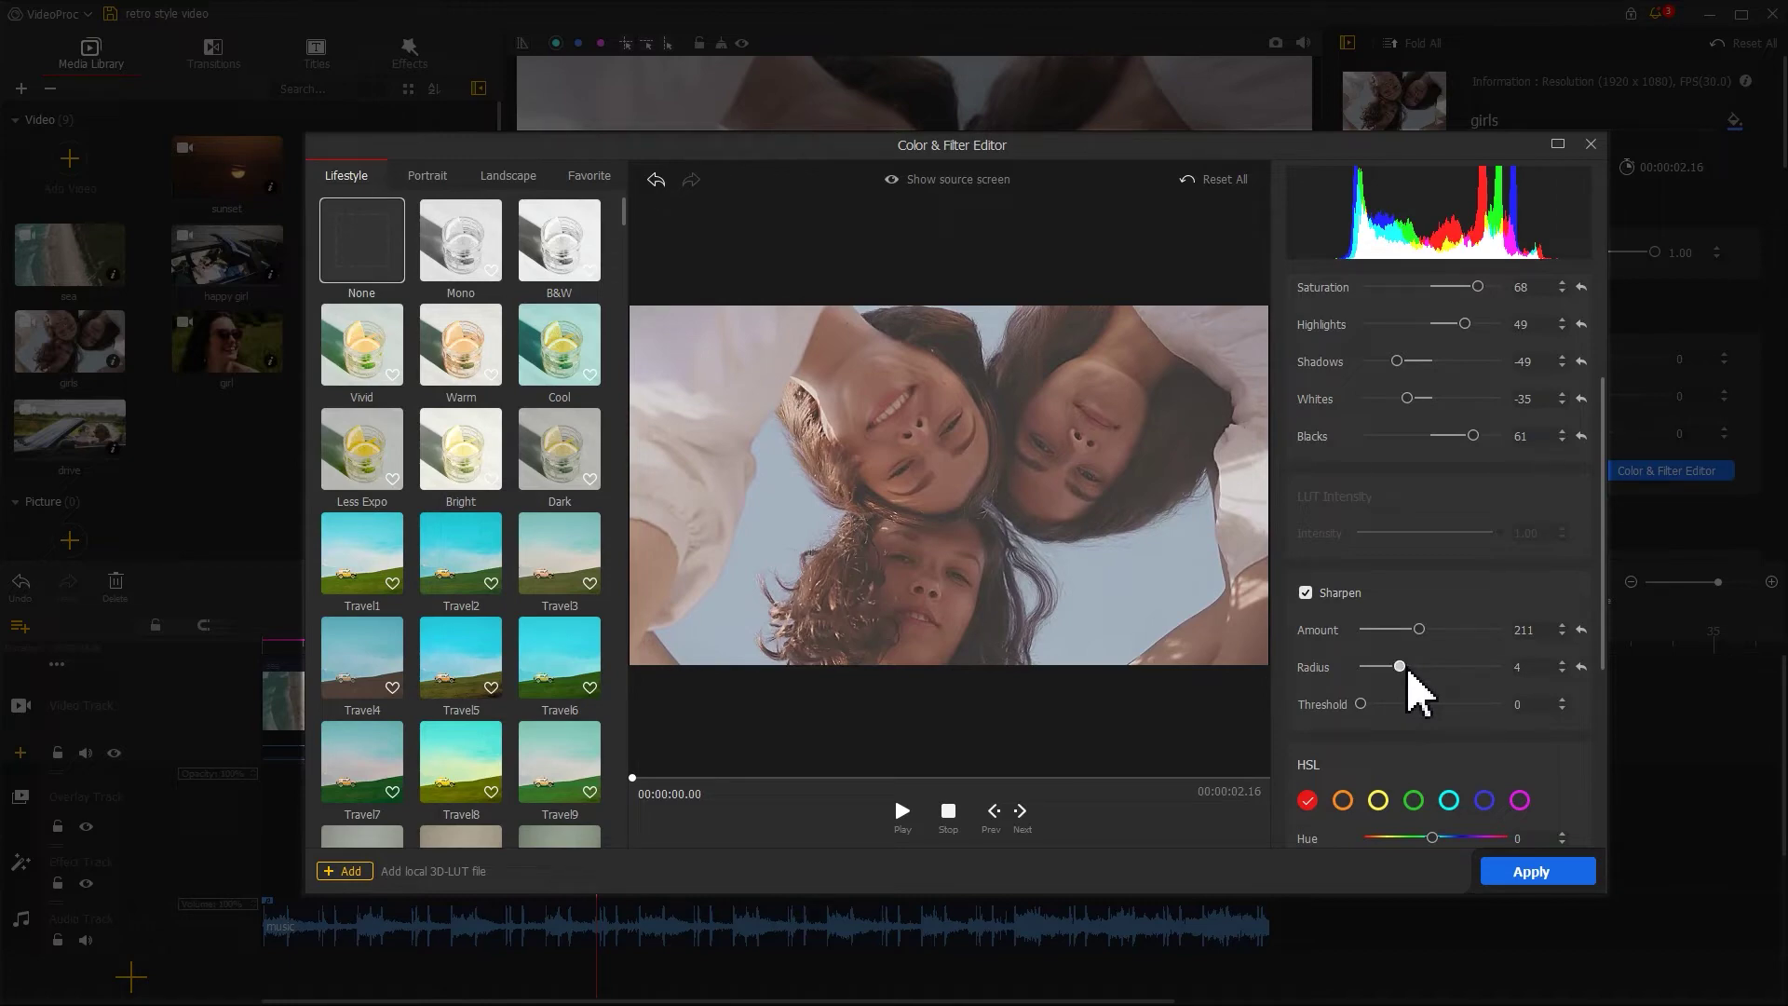
{"action": "left_click", "coordinate": [1534, 874]}
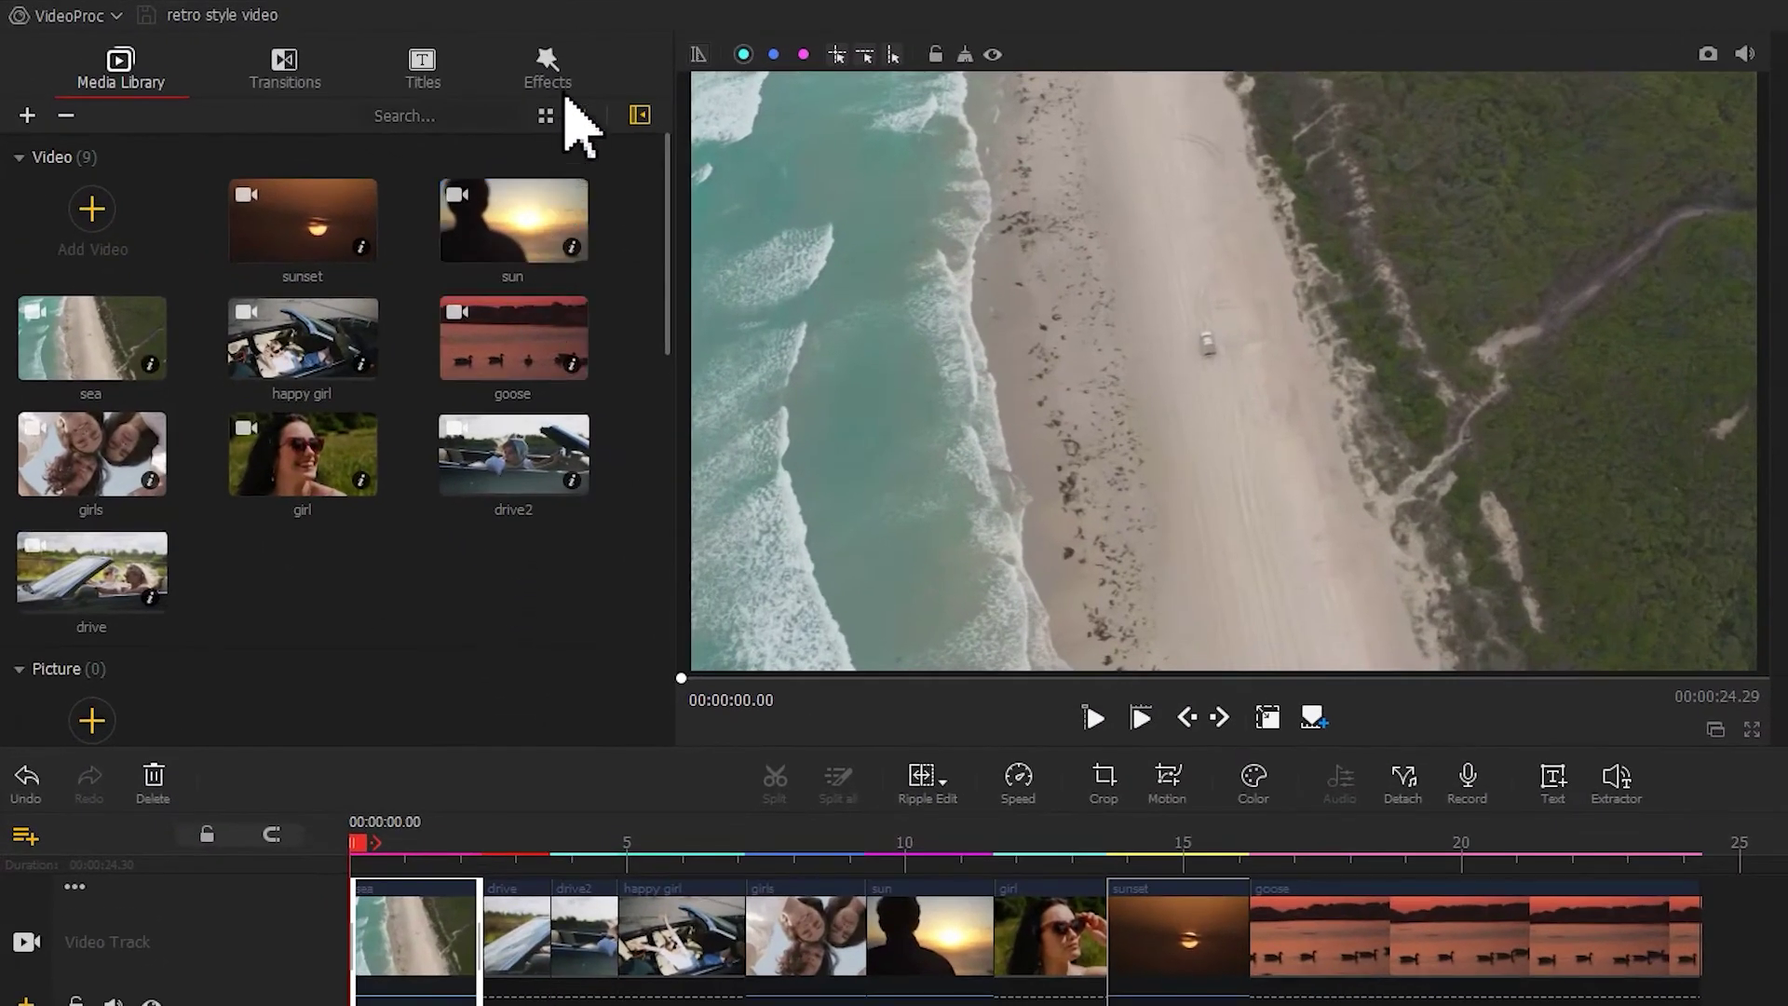
- Put the Old TV 1 effect on the effect track from 0 to 9.30 seconds
{"action": "left_click", "coordinate": [559, 74]}
{"action": "left_click_drag", "start_coordinate": [671, 168], "coordinate": [674, 485]}
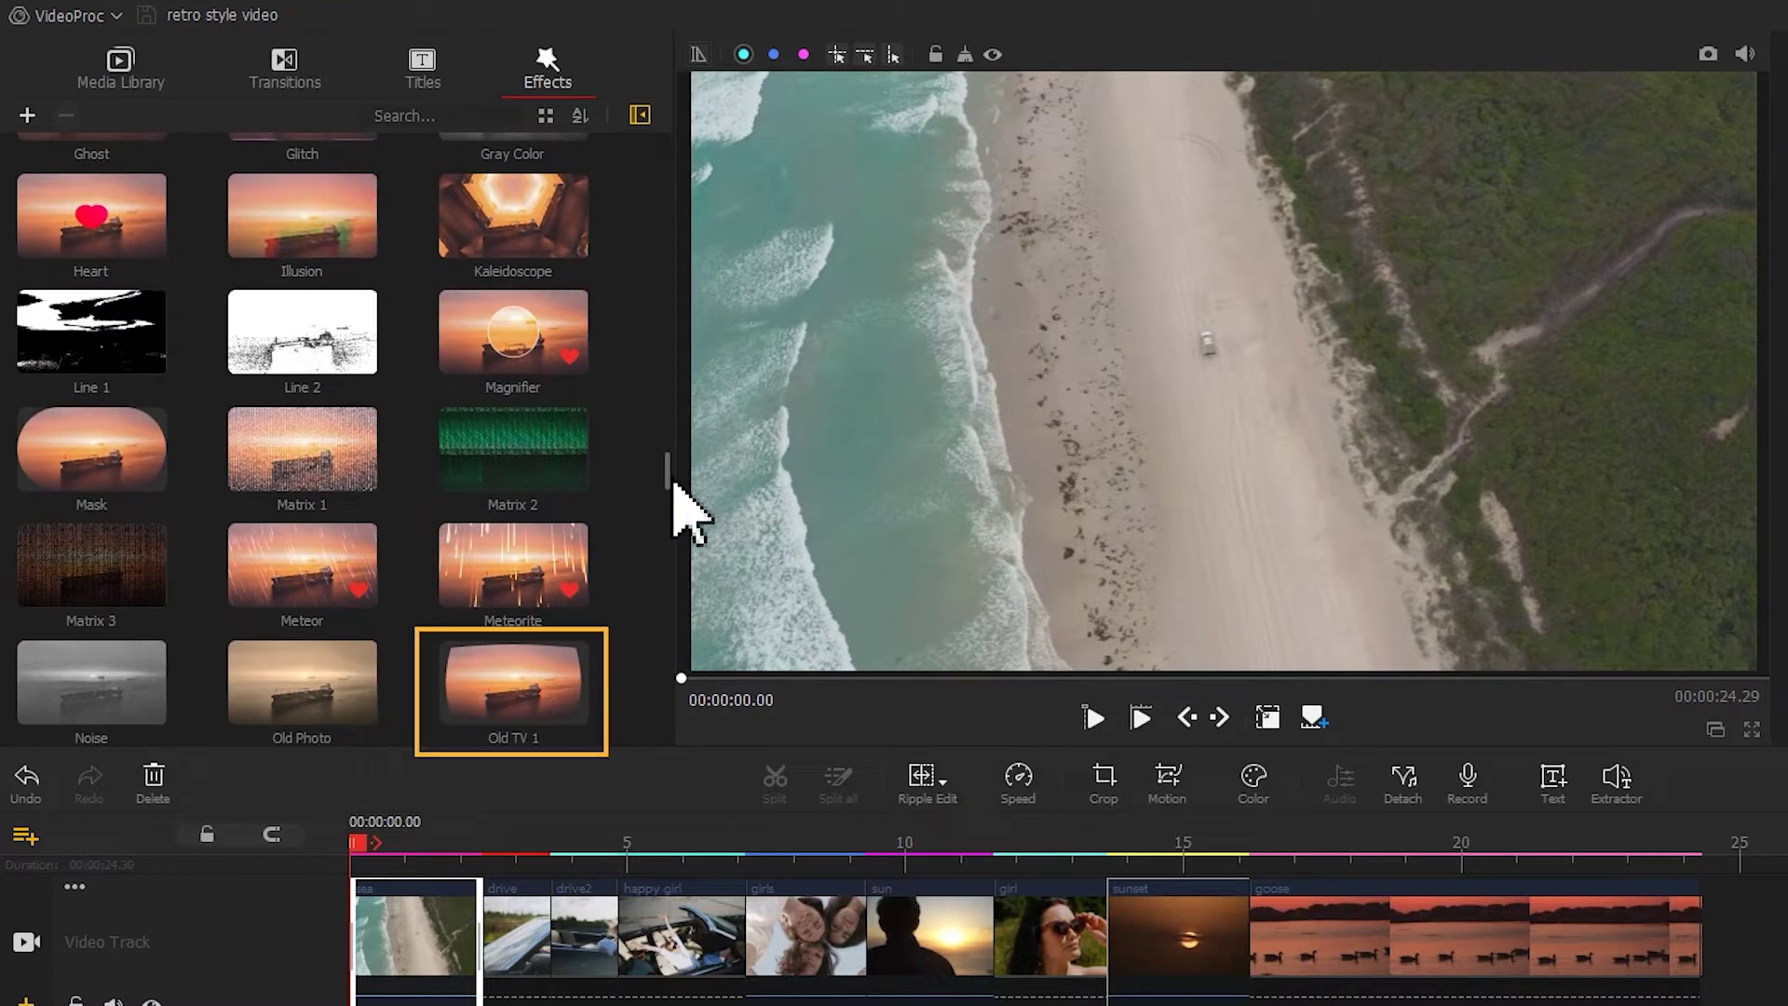
{"action": "left_click", "coordinate": [537, 654]}
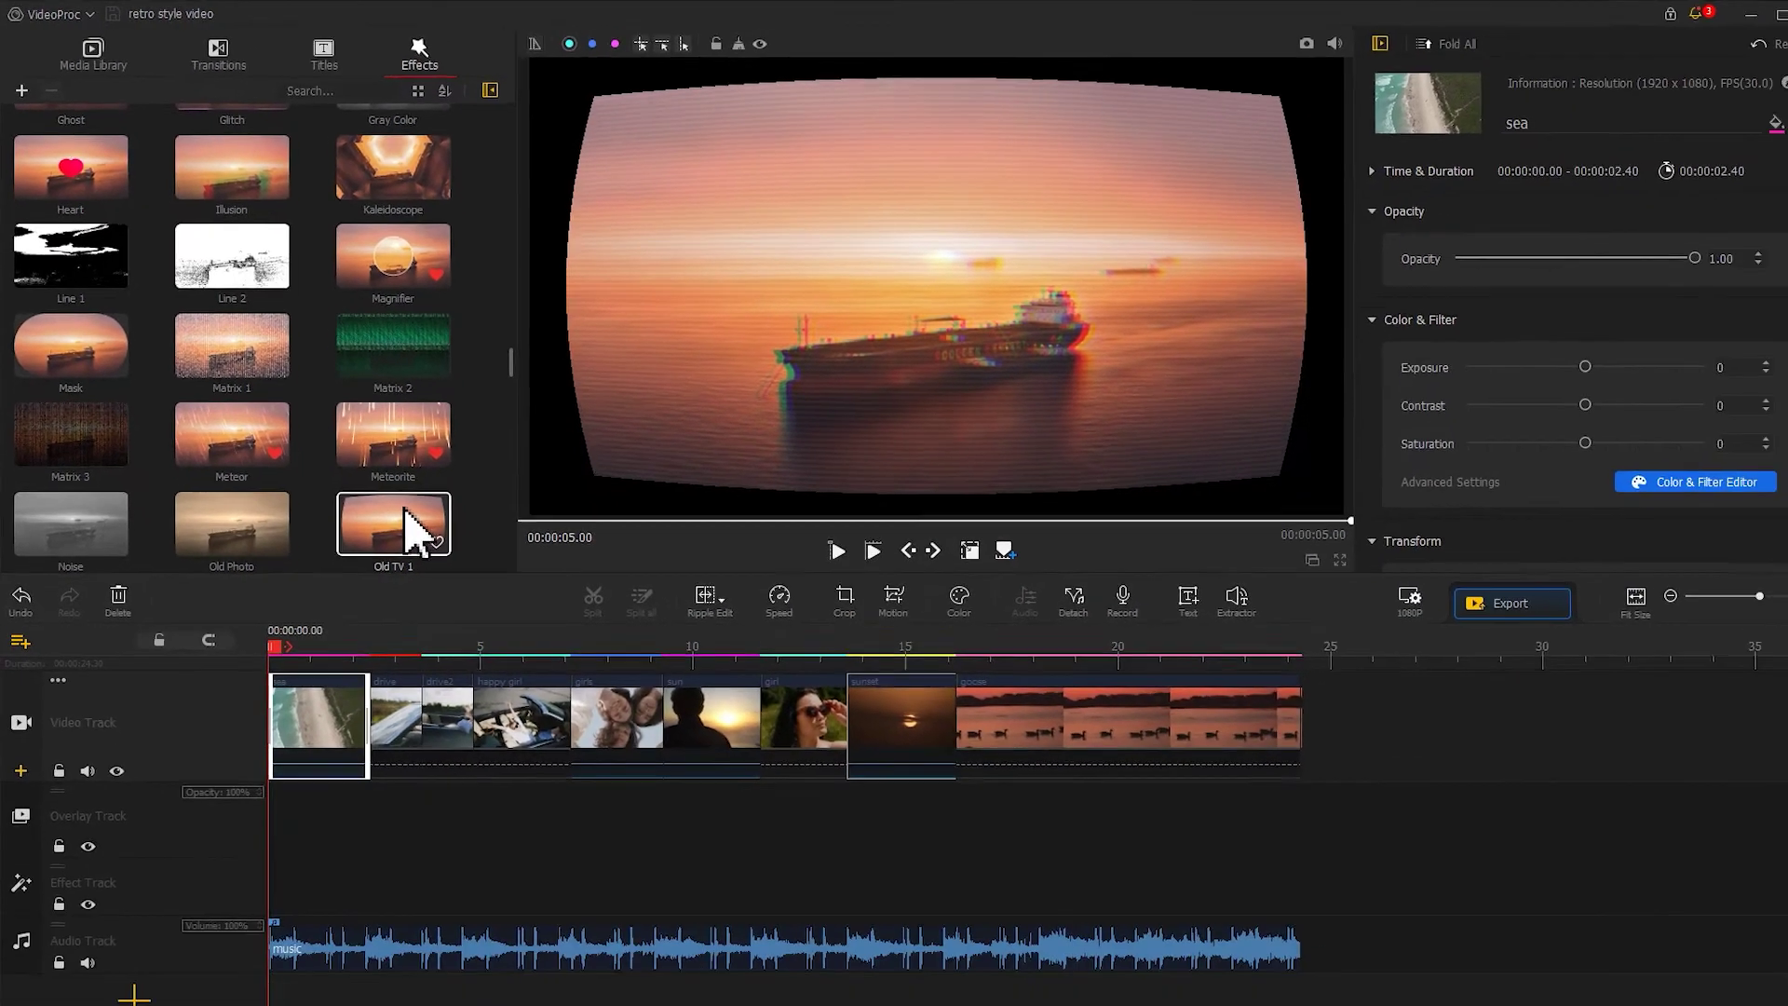
{"action": "left_click_drag", "start_coordinate": [535, 683], "coordinate": [343, 1005]}
{"action": "left_click_drag", "start_coordinate": [254, 815], "coordinate": [255, 829]}
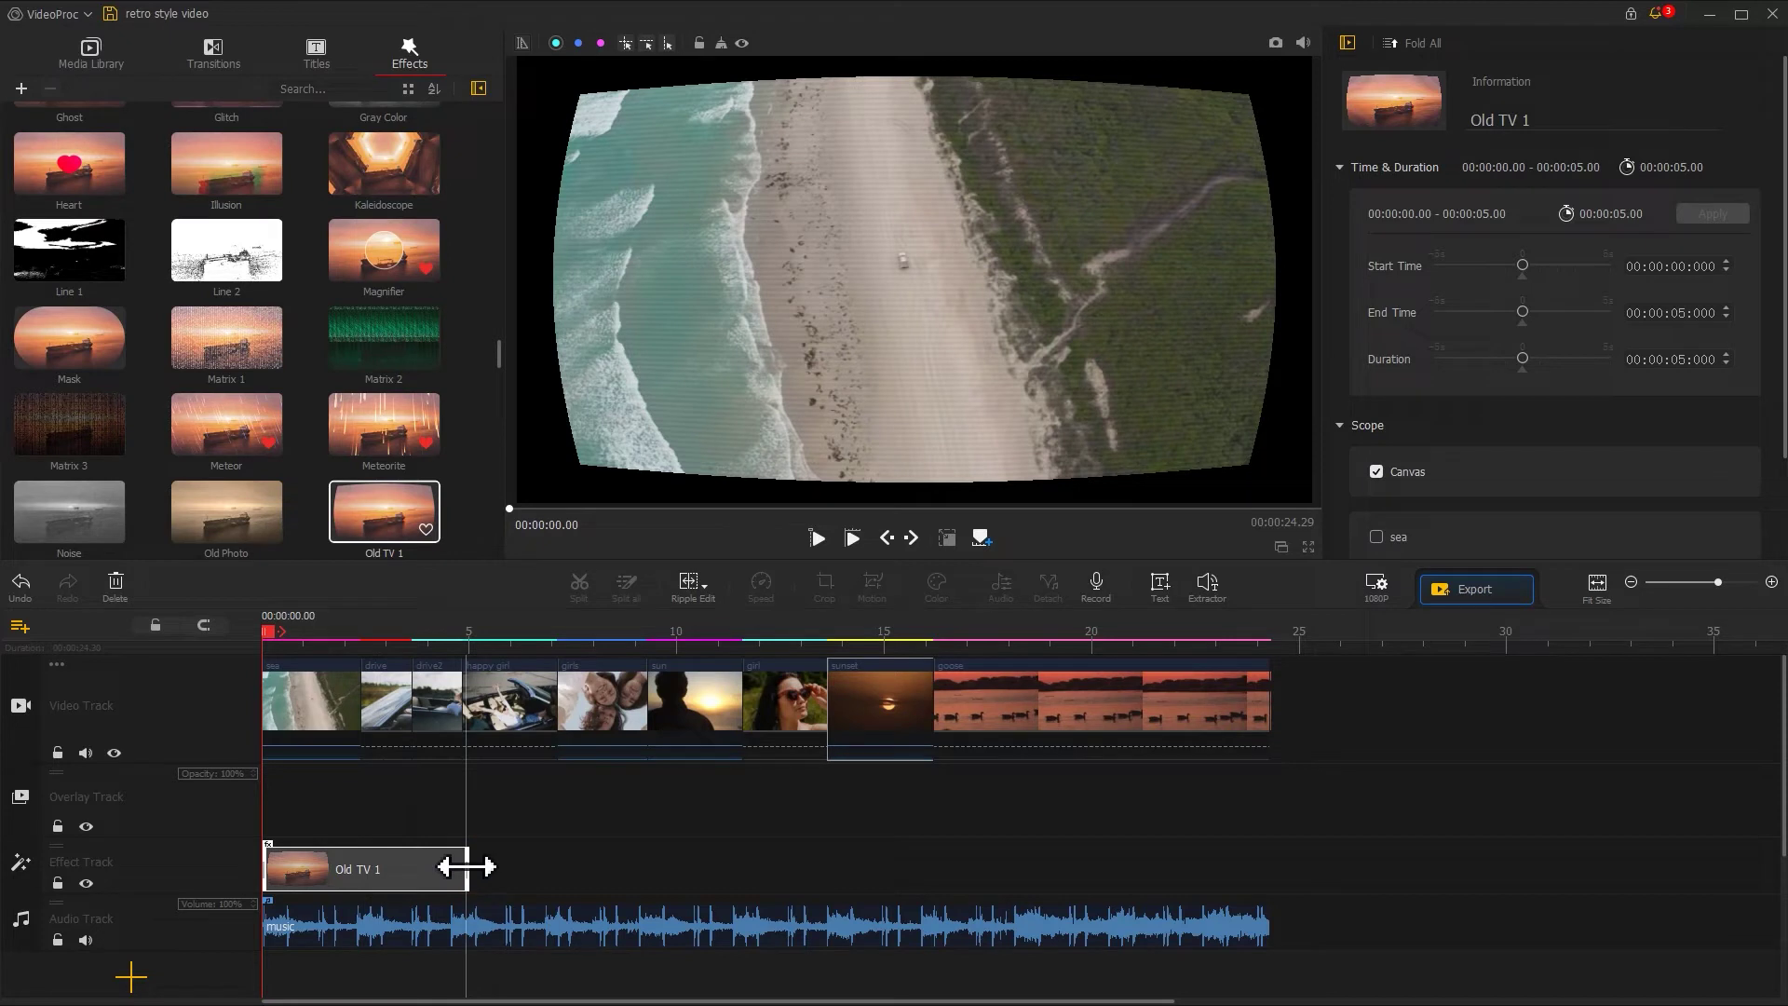
{"action": "left_click_drag", "start_coordinate": [465, 867], "coordinate": [646, 897]}
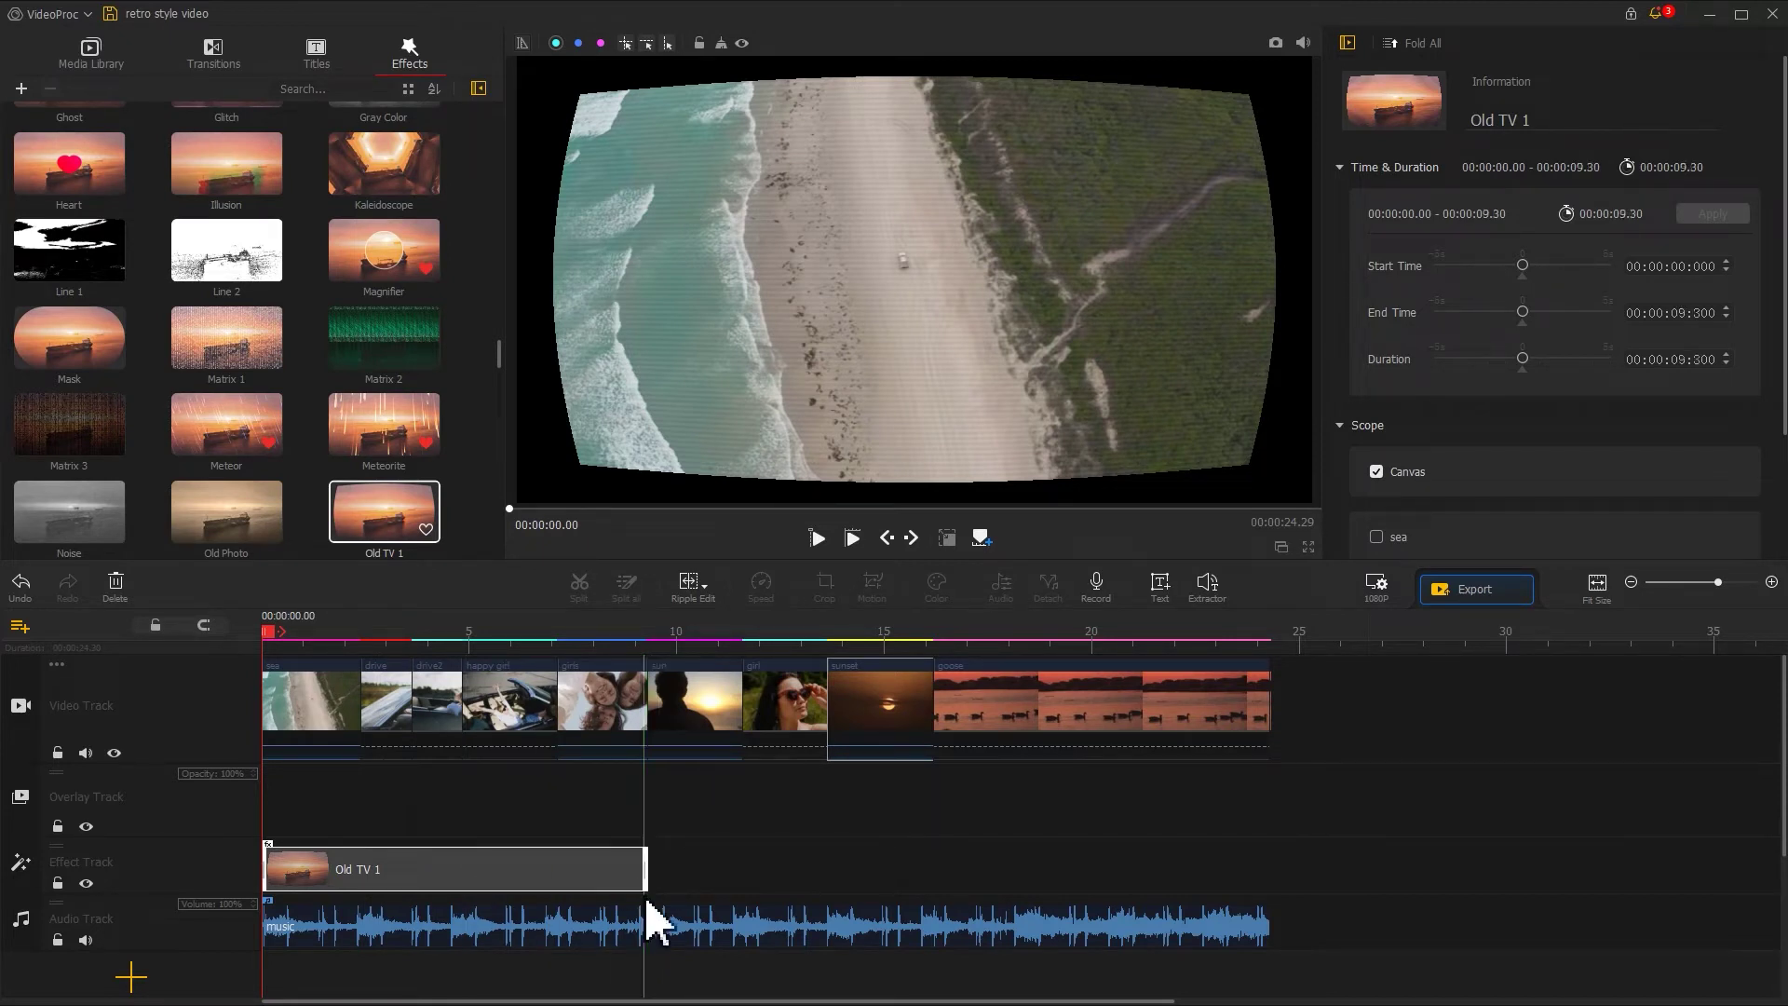
{"action": "left_click_drag", "start_coordinate": [501, 356], "coordinate": [504, 550]}
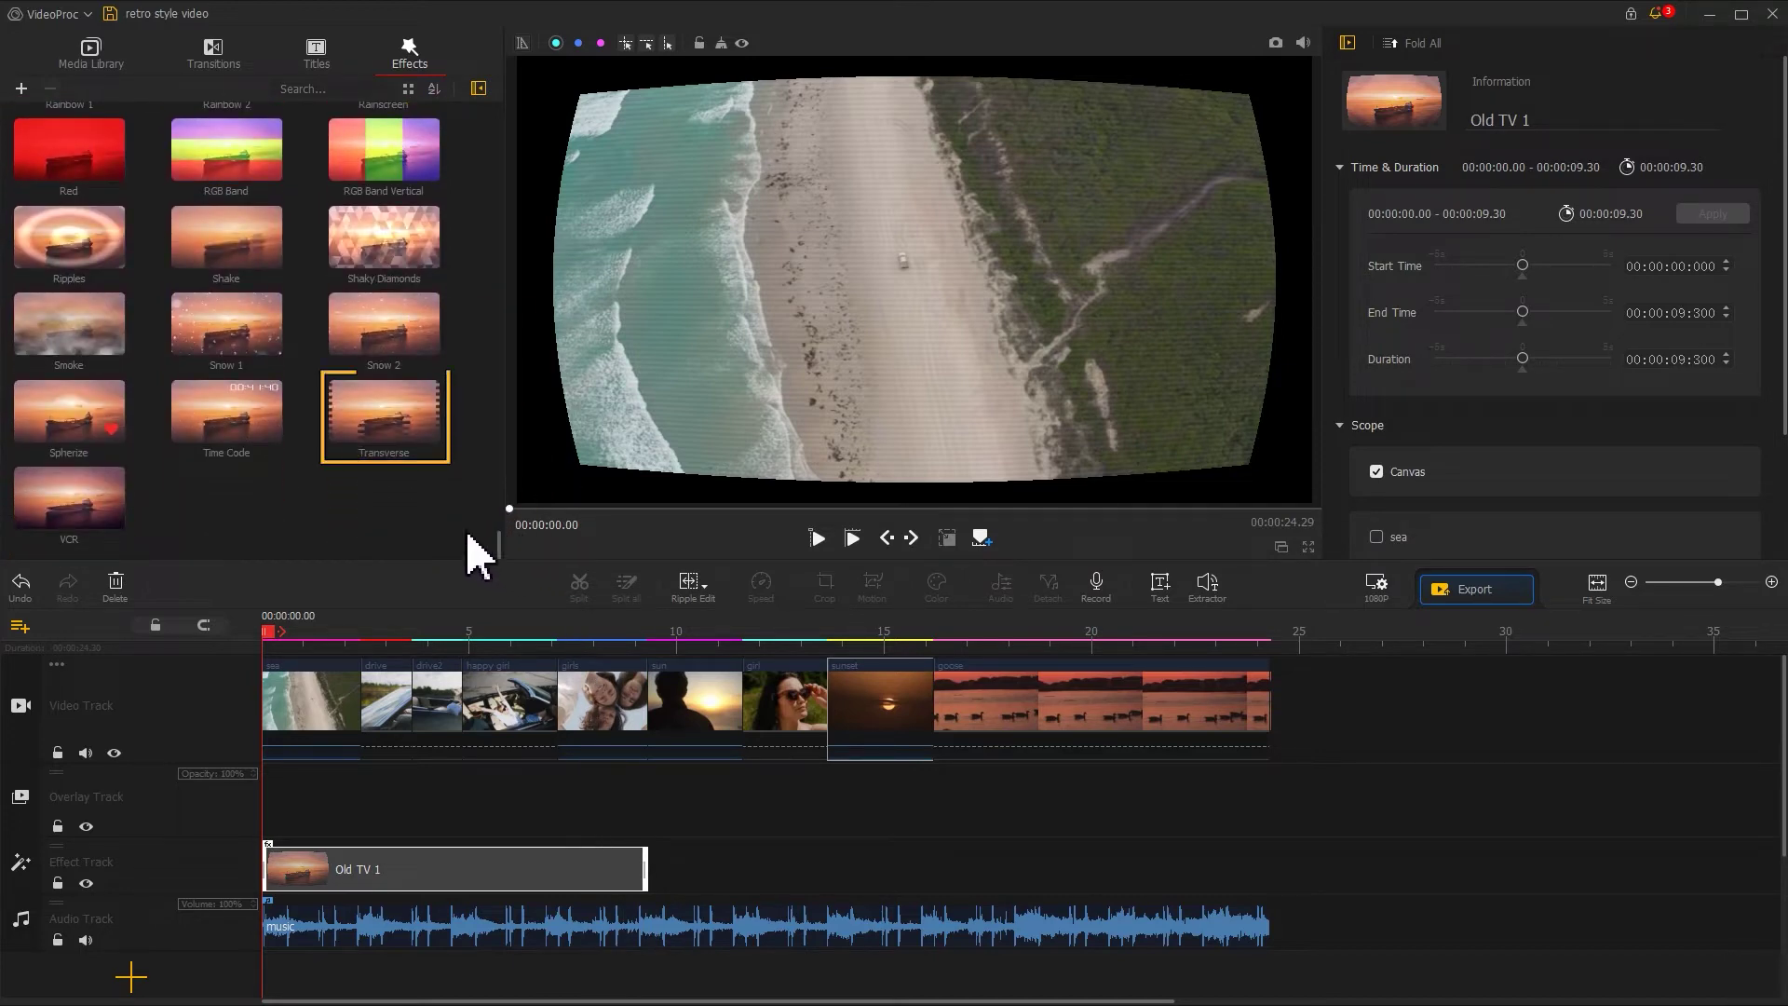
{"action": "left_click", "coordinate": [393, 444]}
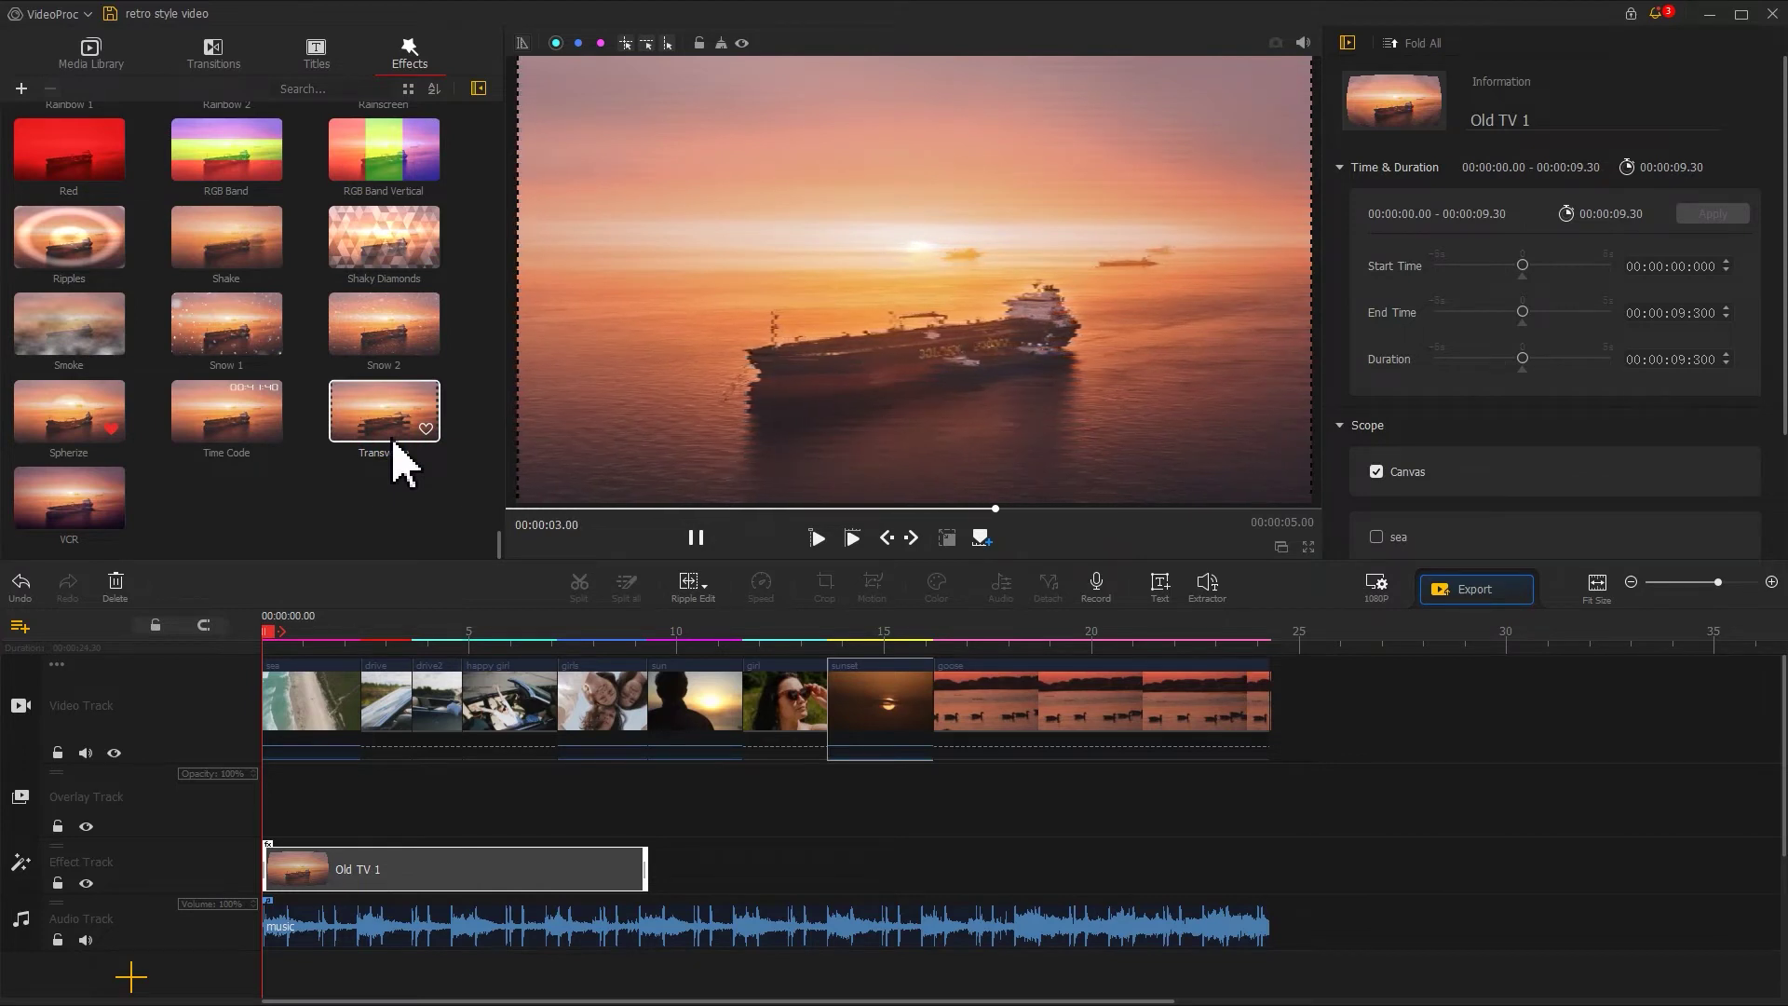
- Drop Transverse onto the effect track at 14.26 and shorten it to 3.13 seconds
{"action": "left_click_drag", "start_coordinate": [389, 410], "coordinate": [899, 871]}
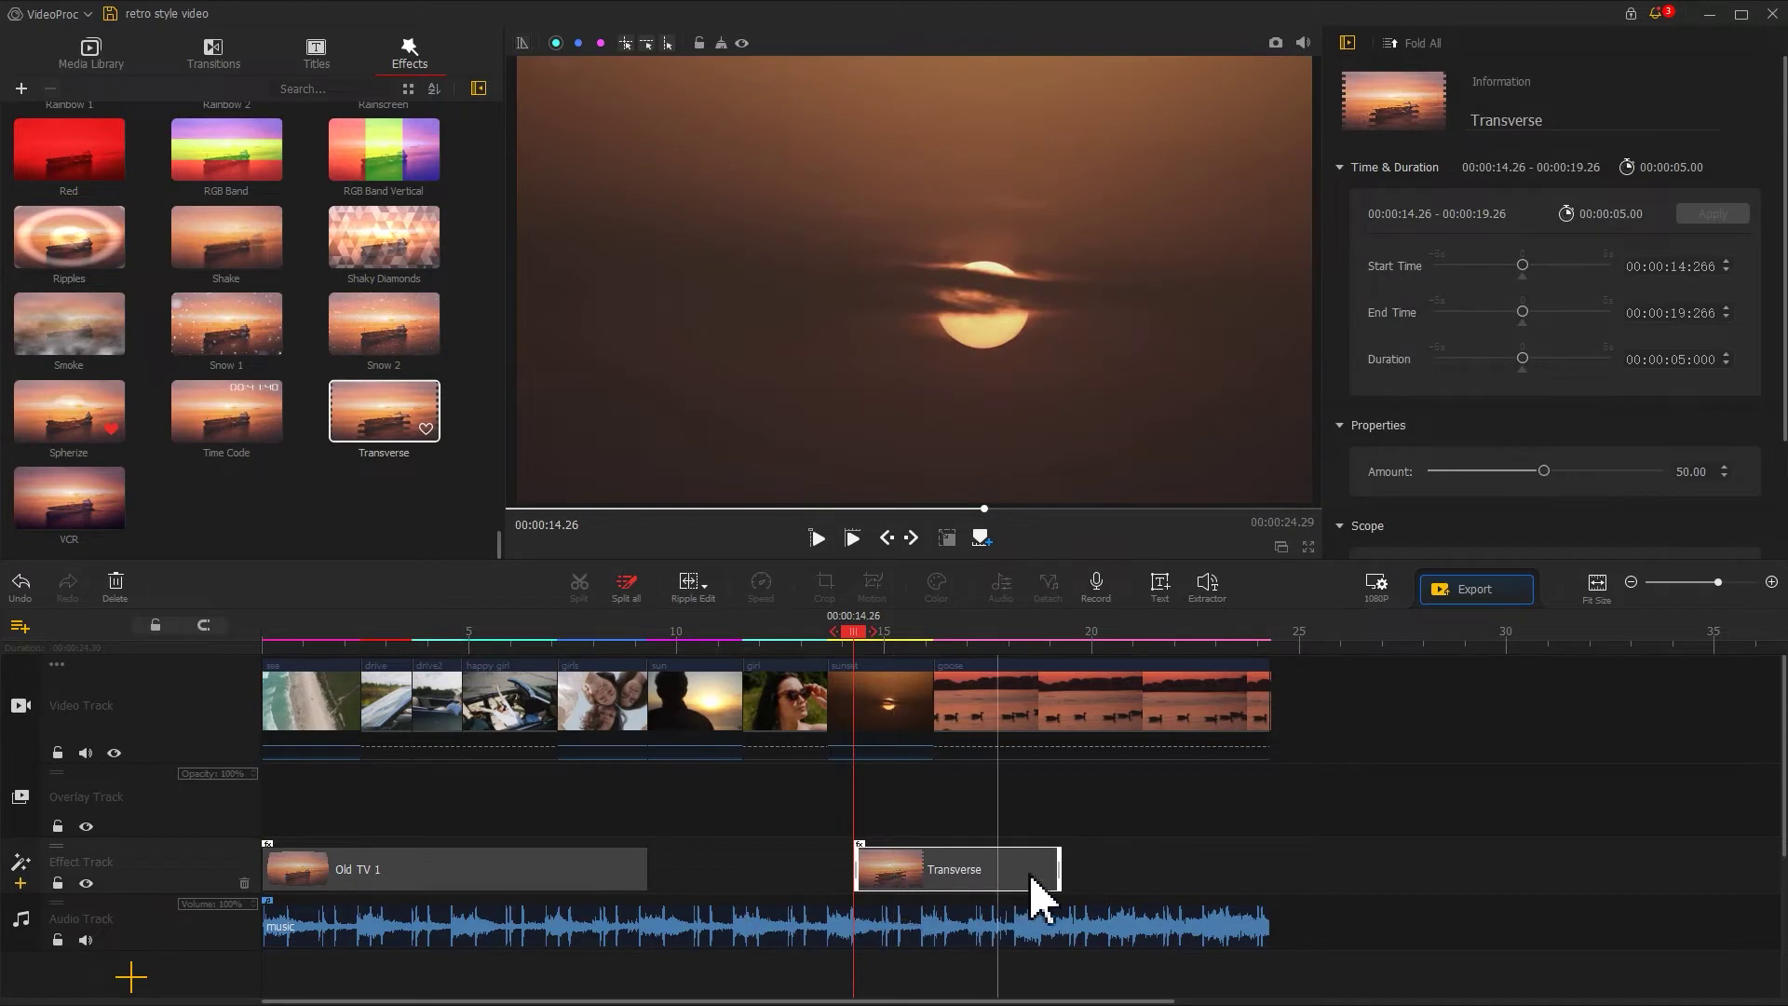
{"action": "mouse_move", "coordinate": [1060, 866]}
{"action": "left_mouse_down"}
{"action": "mouse_move", "coordinate": [964, 860]}
{"action": "mouse_move", "coordinate": [984, 862]}
{"action": "left_mouse_up"}
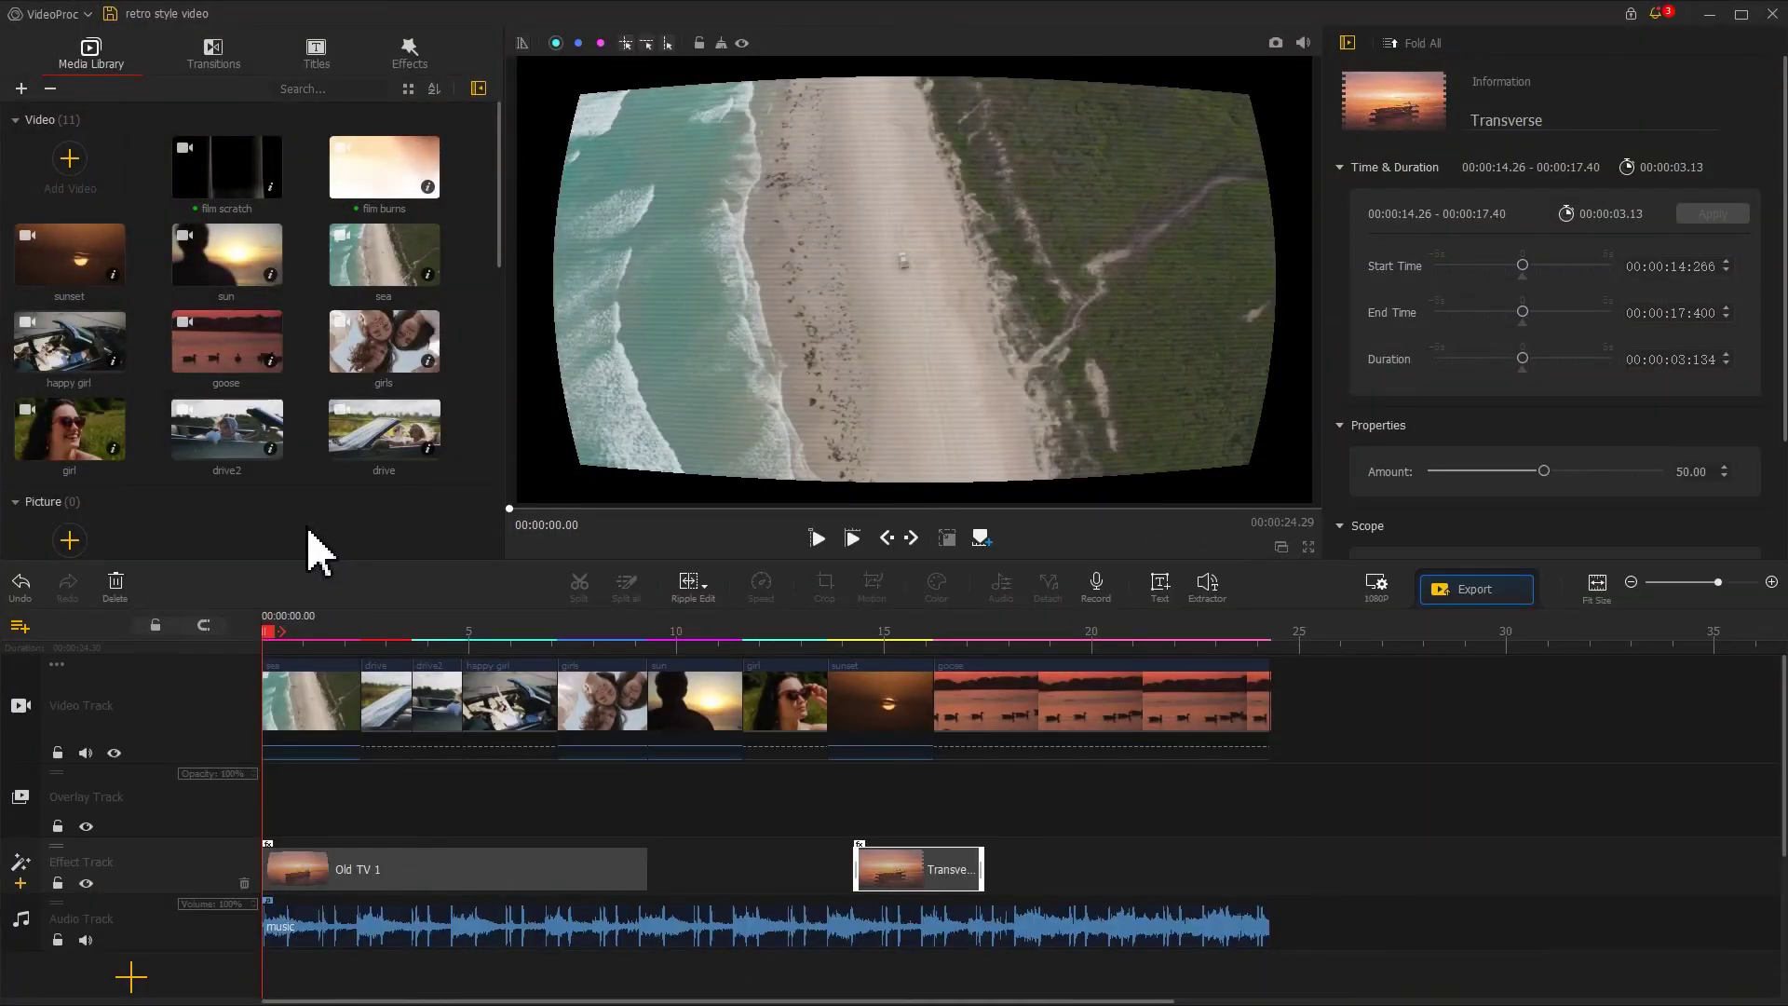
- Place film scratch on the overlay track at 9.30 and scale it to fill the frame
{"action": "left_click_drag", "start_coordinate": [232, 176], "coordinate": [670, 801]}
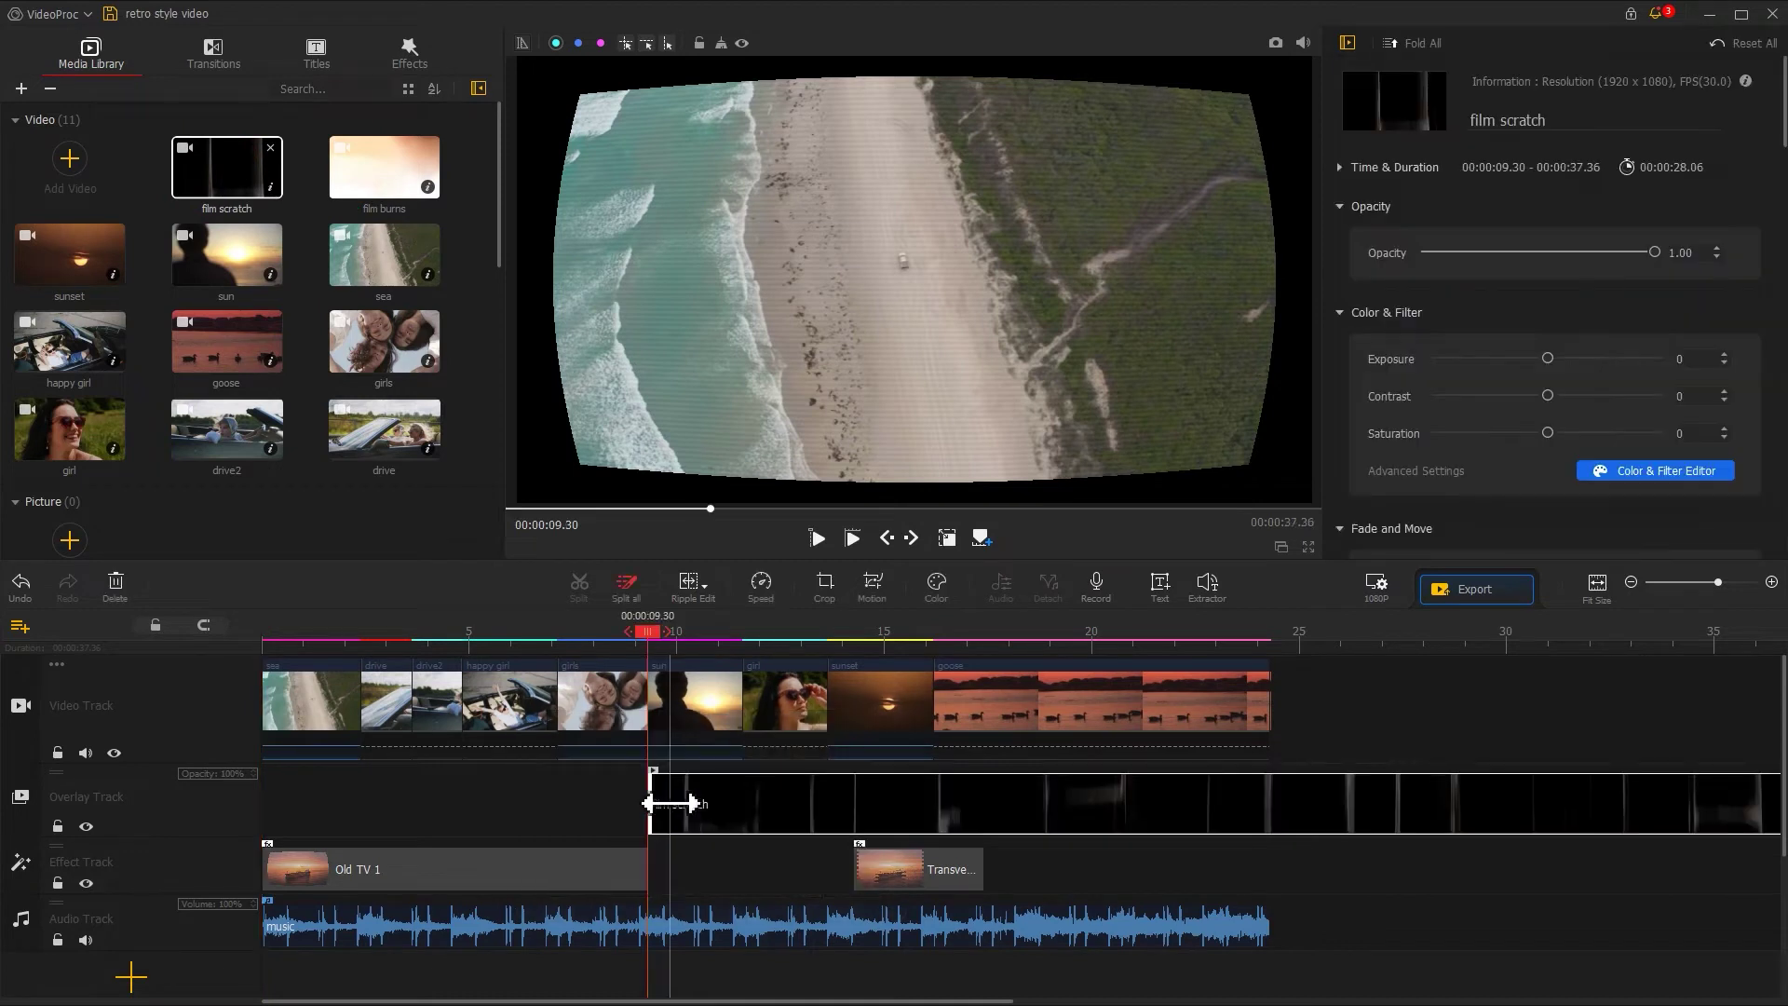
{"action": "left_click_drag", "start_coordinate": [717, 388], "coordinate": [518, 491]}
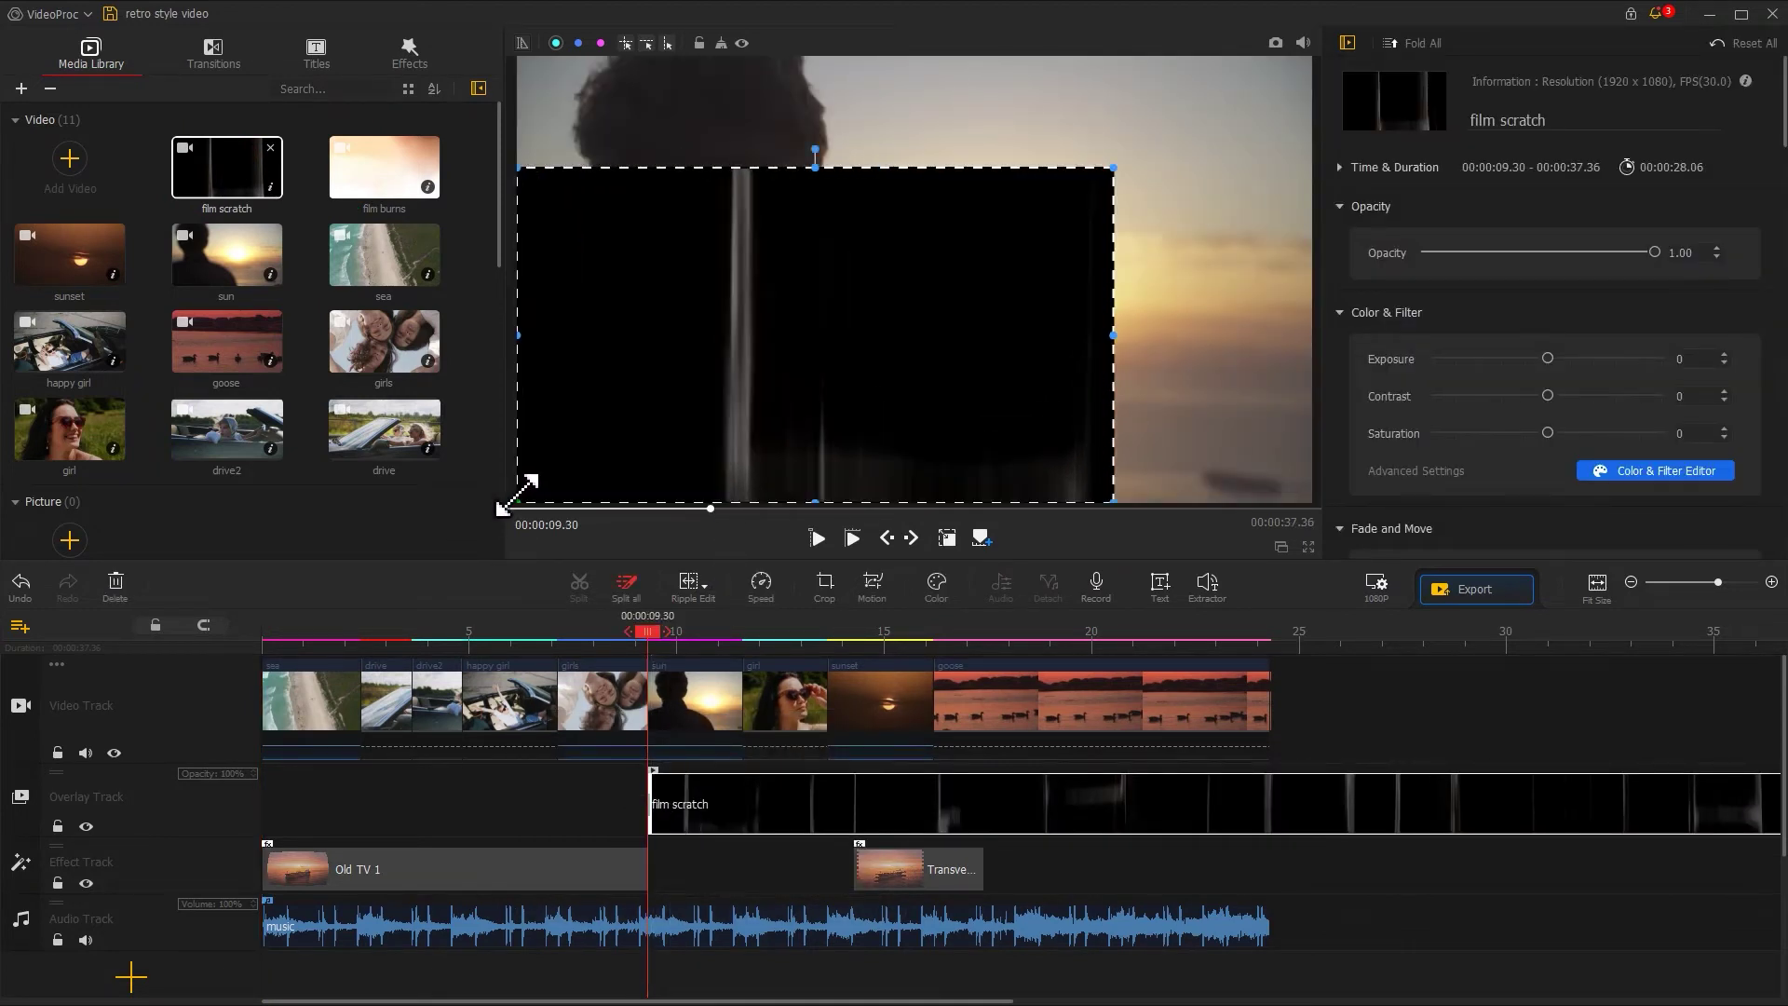
{"action": "left_click_drag", "start_coordinate": [1116, 167], "coordinate": [1324, 87]}
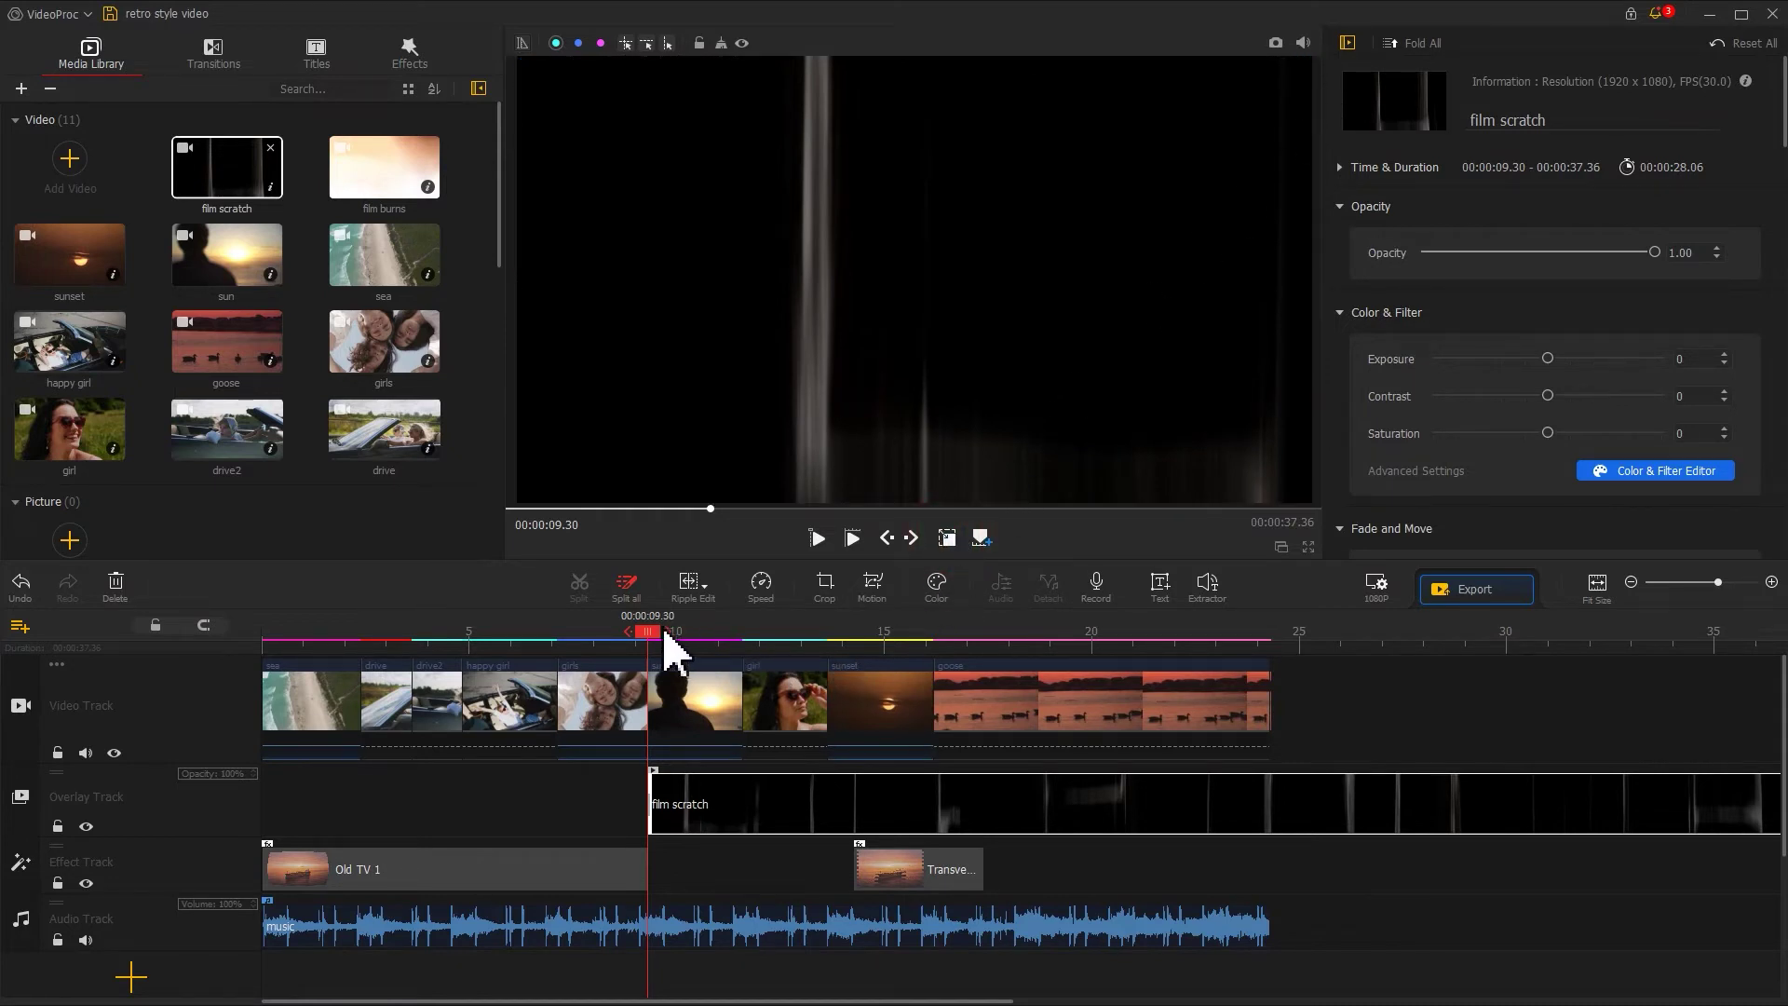
- Split the film scratch overlay at 14.26 and delete the part after it
{"action": "left_click_drag", "start_coordinate": [666, 641], "coordinate": [866, 644]}
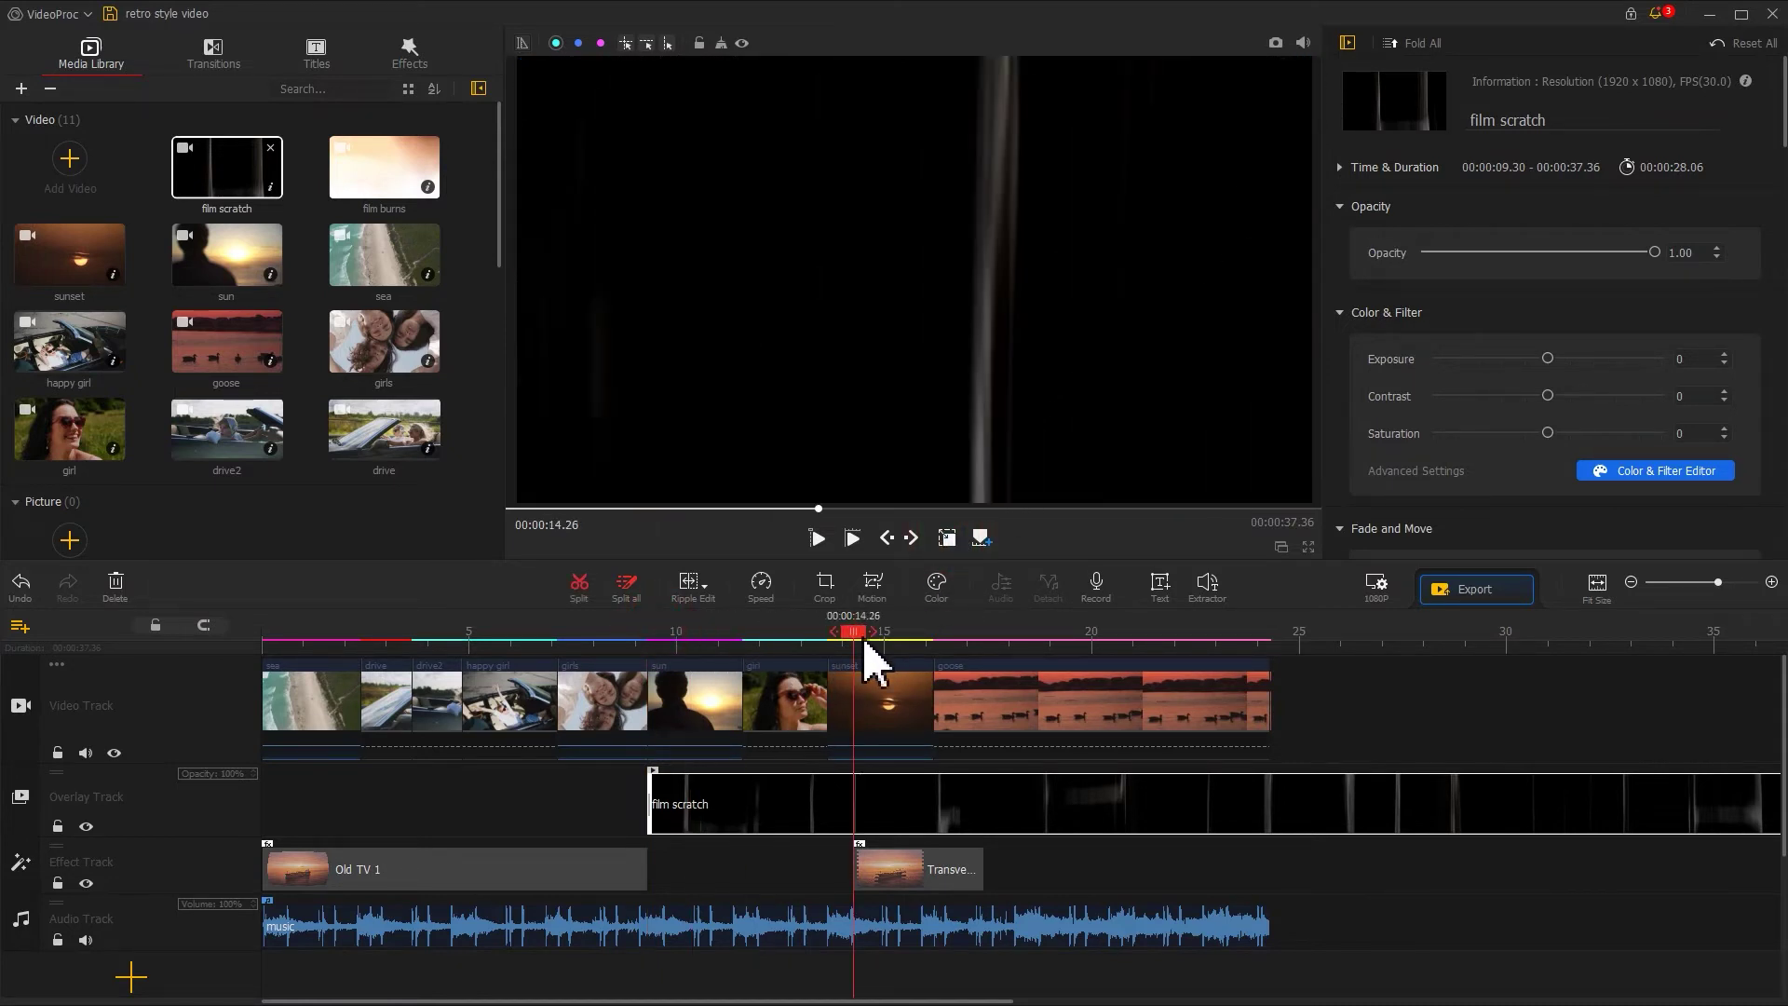
{"action": "left_click", "coordinate": [579, 586]}
{"action": "left_click", "coordinate": [910, 818]}
{"action": "key", "text": "Delete"}
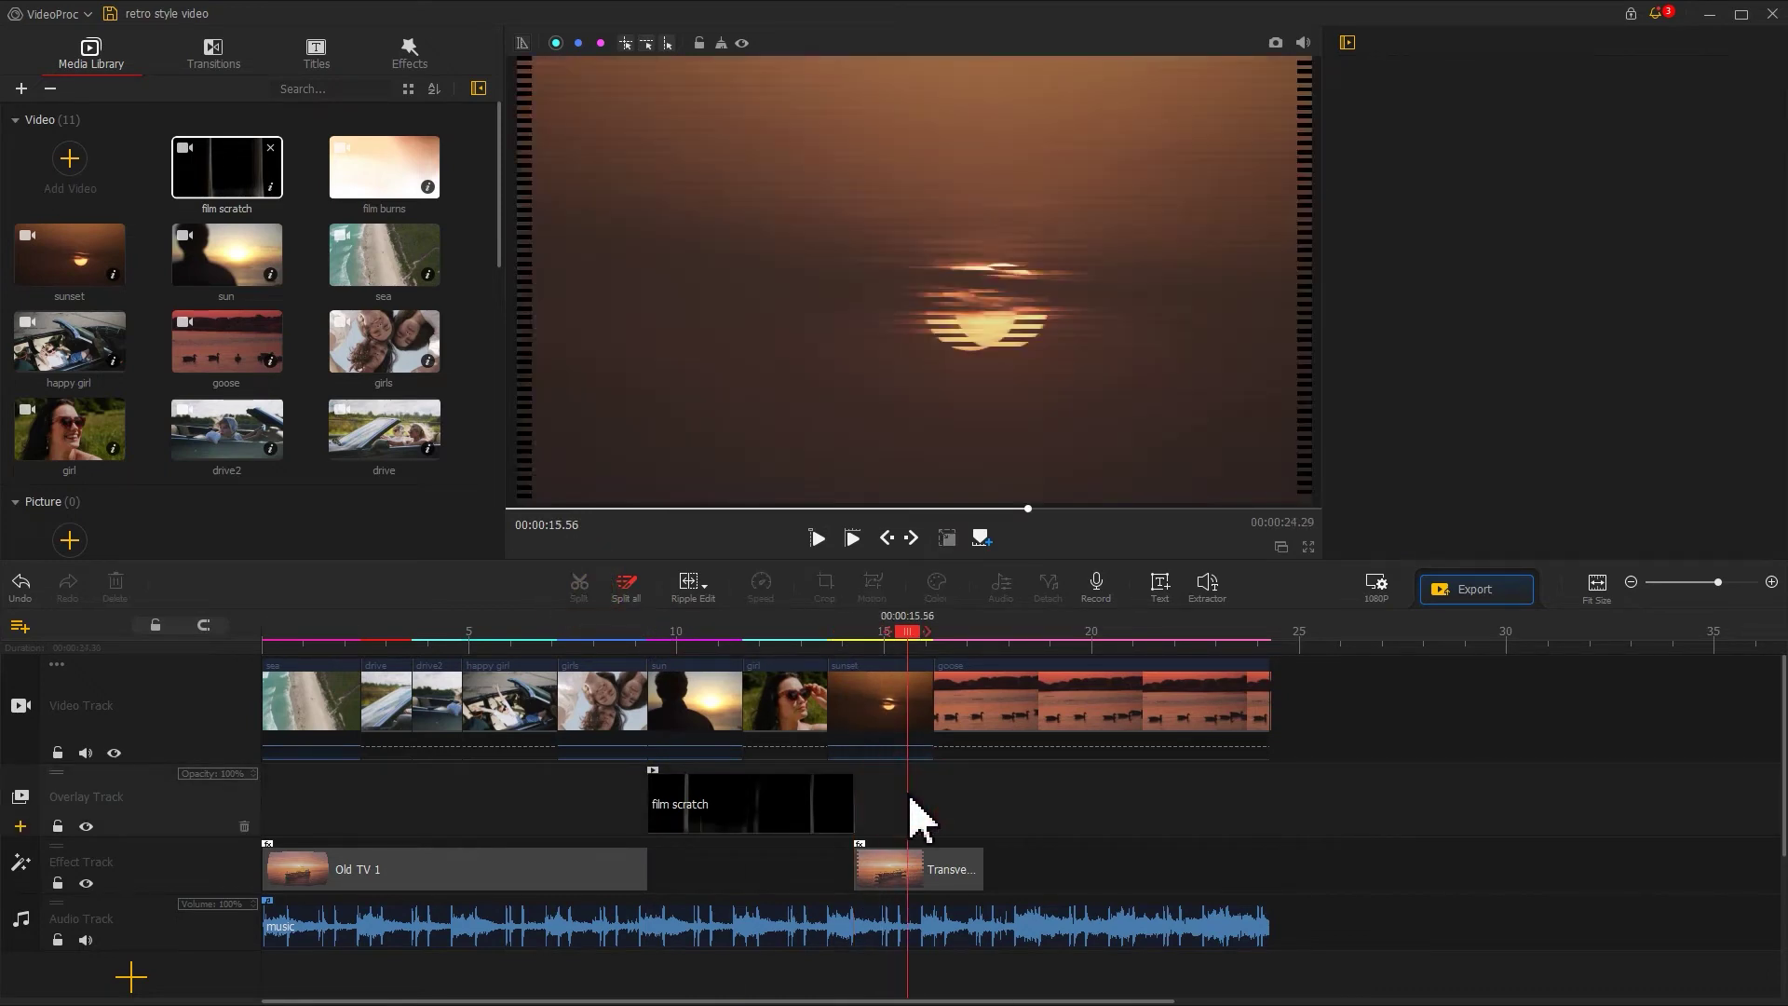
- Give the film scratch overlay a fade-in, a 1.34 s fade-out, and Lighten blend mode
{"action": "left_click", "coordinate": [822, 815]}
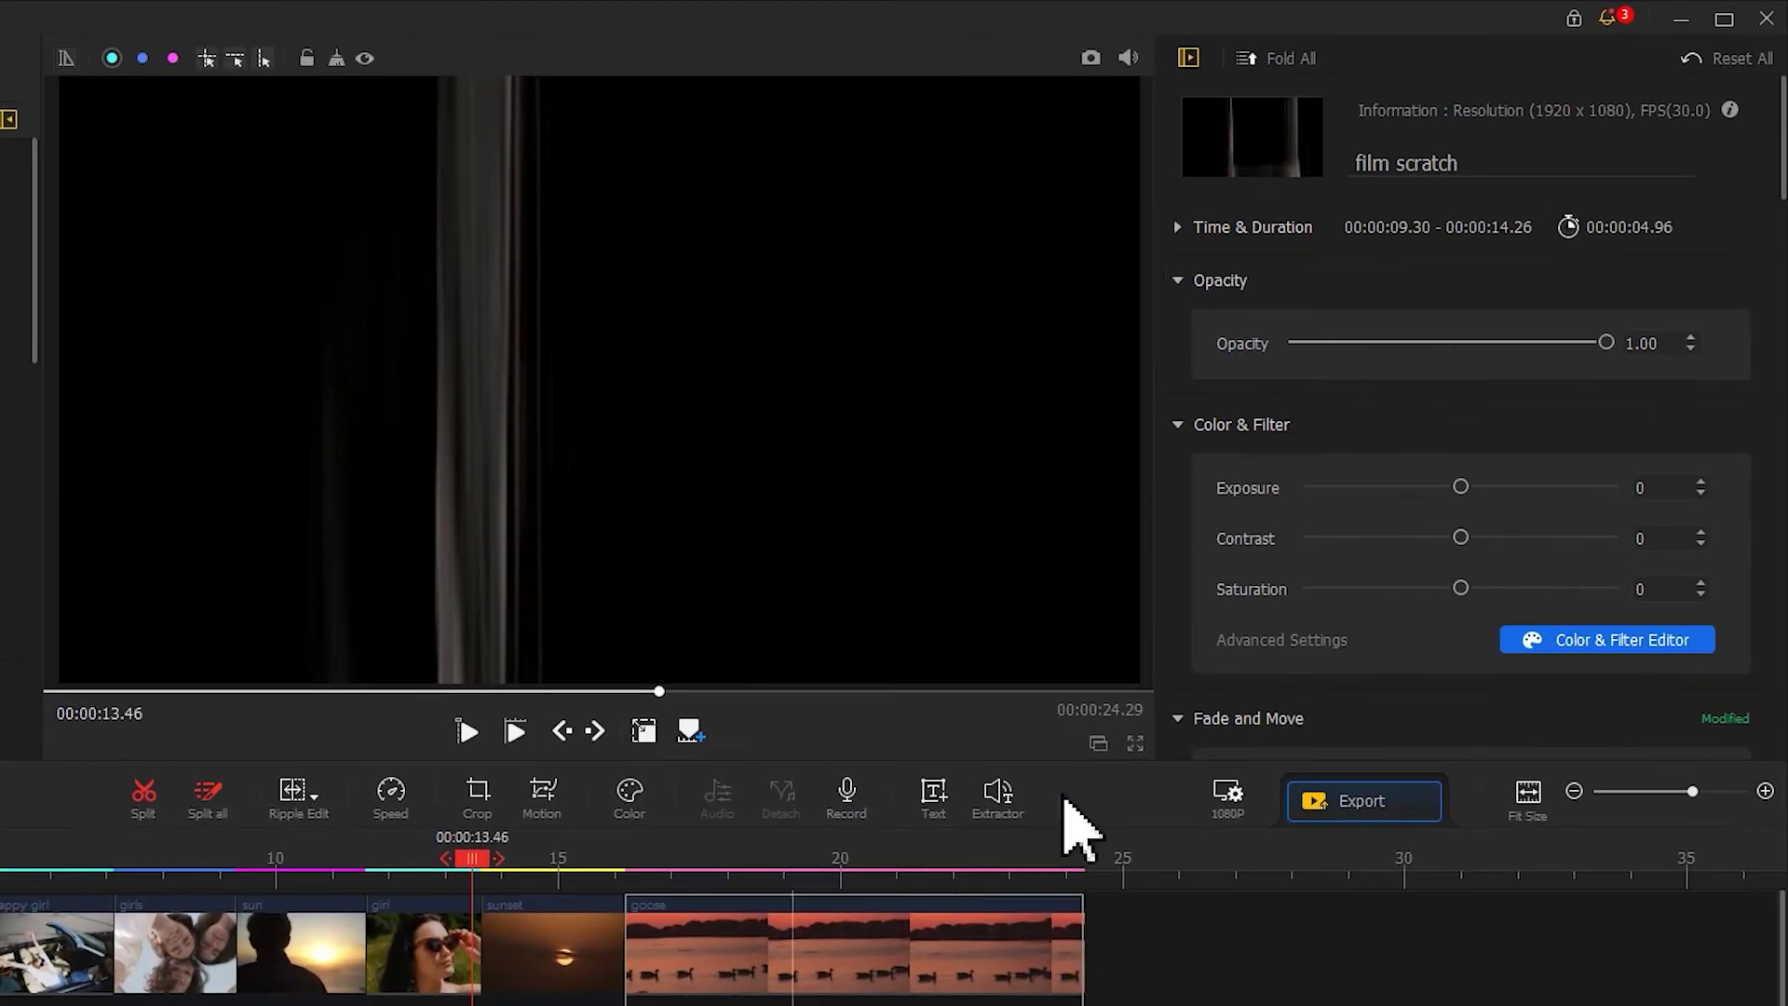
{"action": "left_click_drag", "start_coordinate": [1781, 172], "coordinate": [1782, 248]}
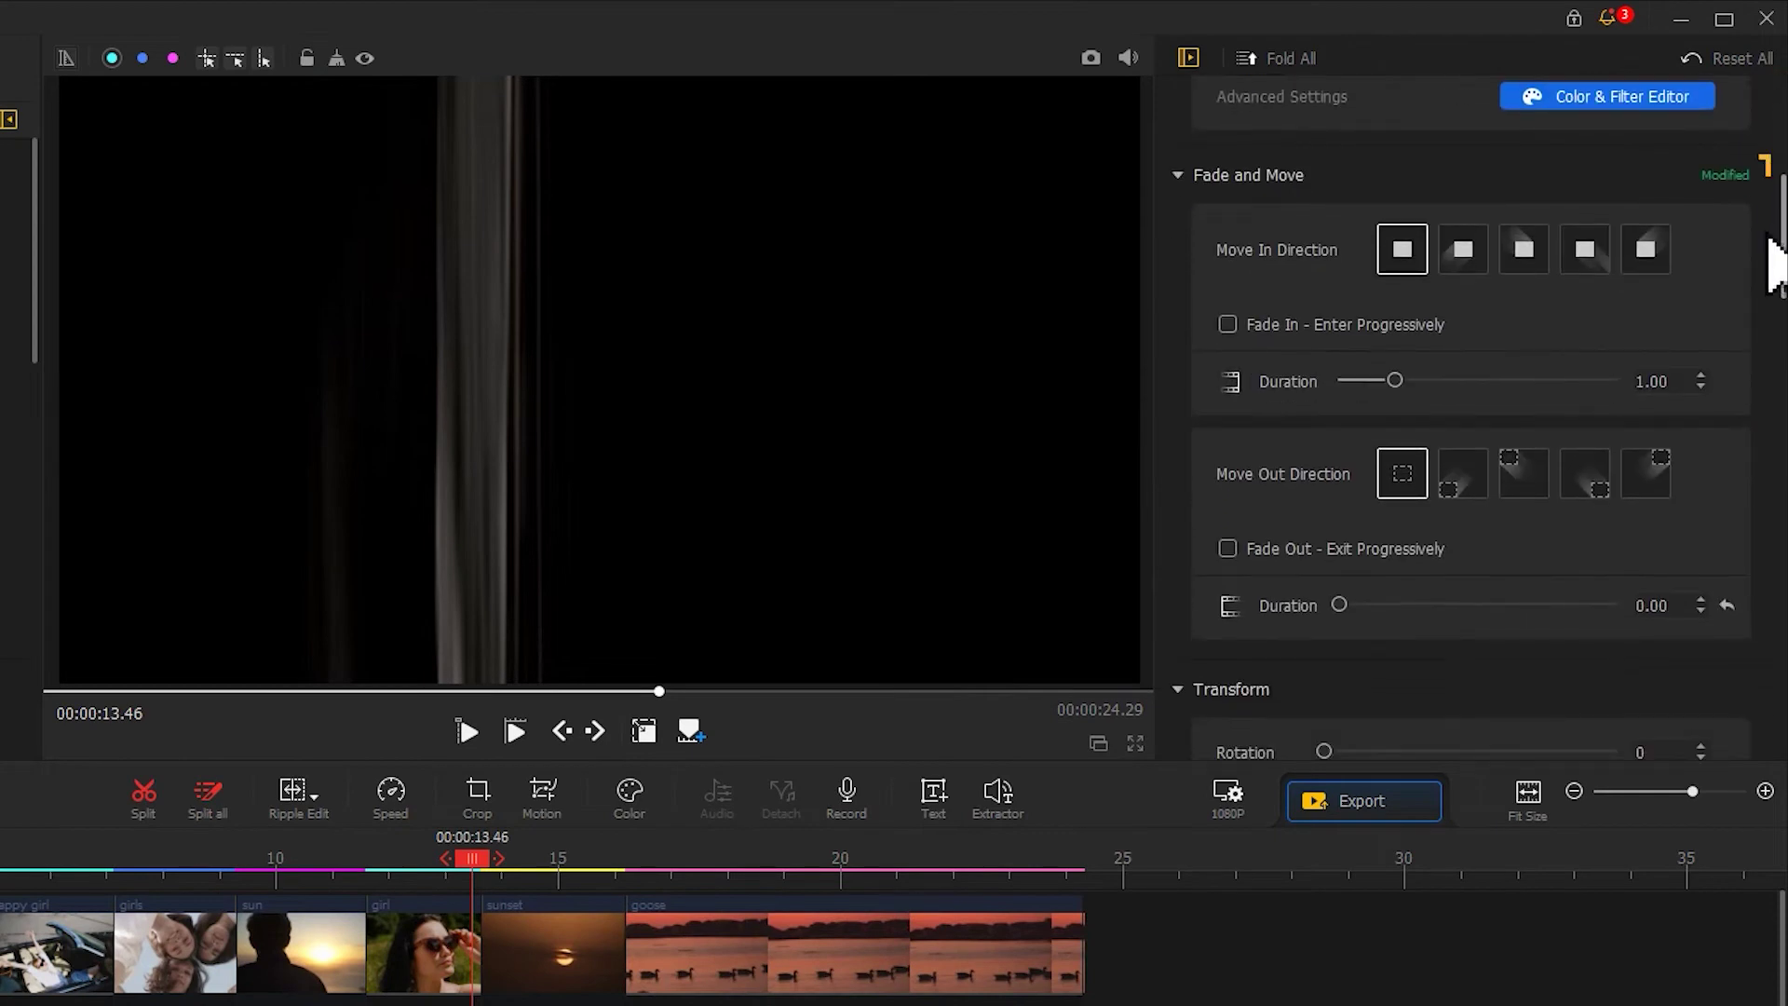
{"action": "left_click", "coordinate": [1228, 325]}
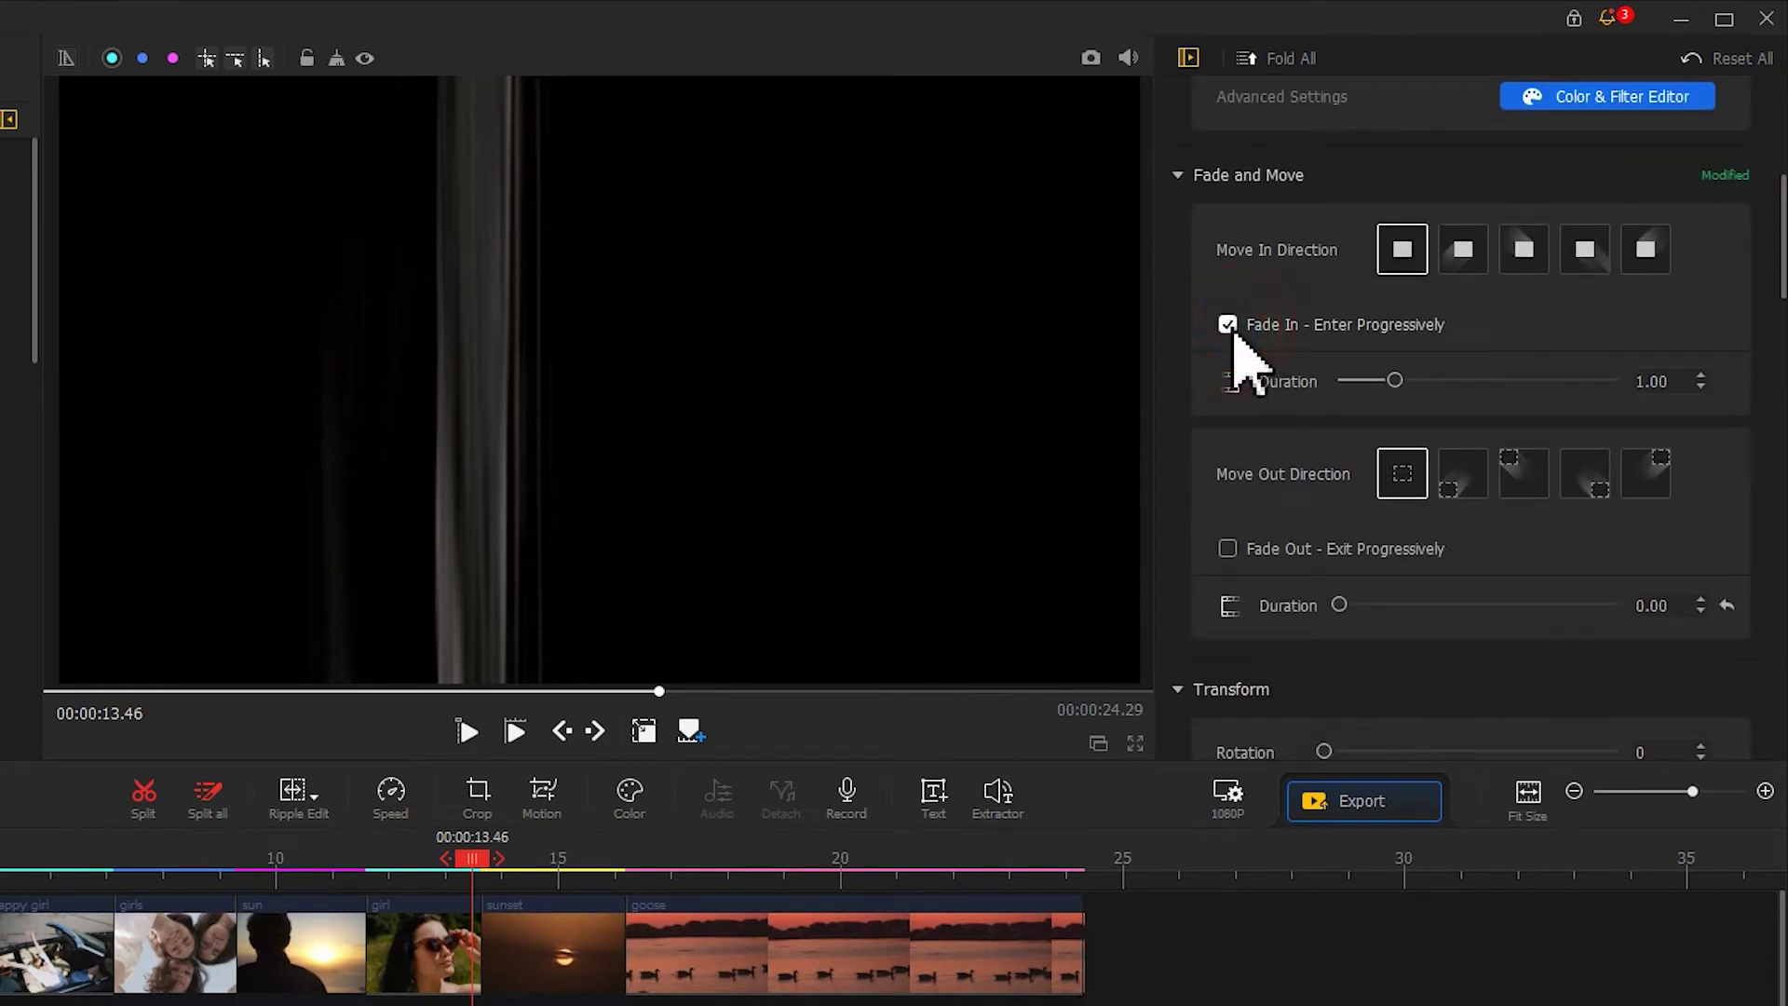
{"action": "left_click", "coordinate": [1227, 548]}
{"action": "left_click_drag", "start_coordinate": [1339, 604], "coordinate": [1415, 604]}
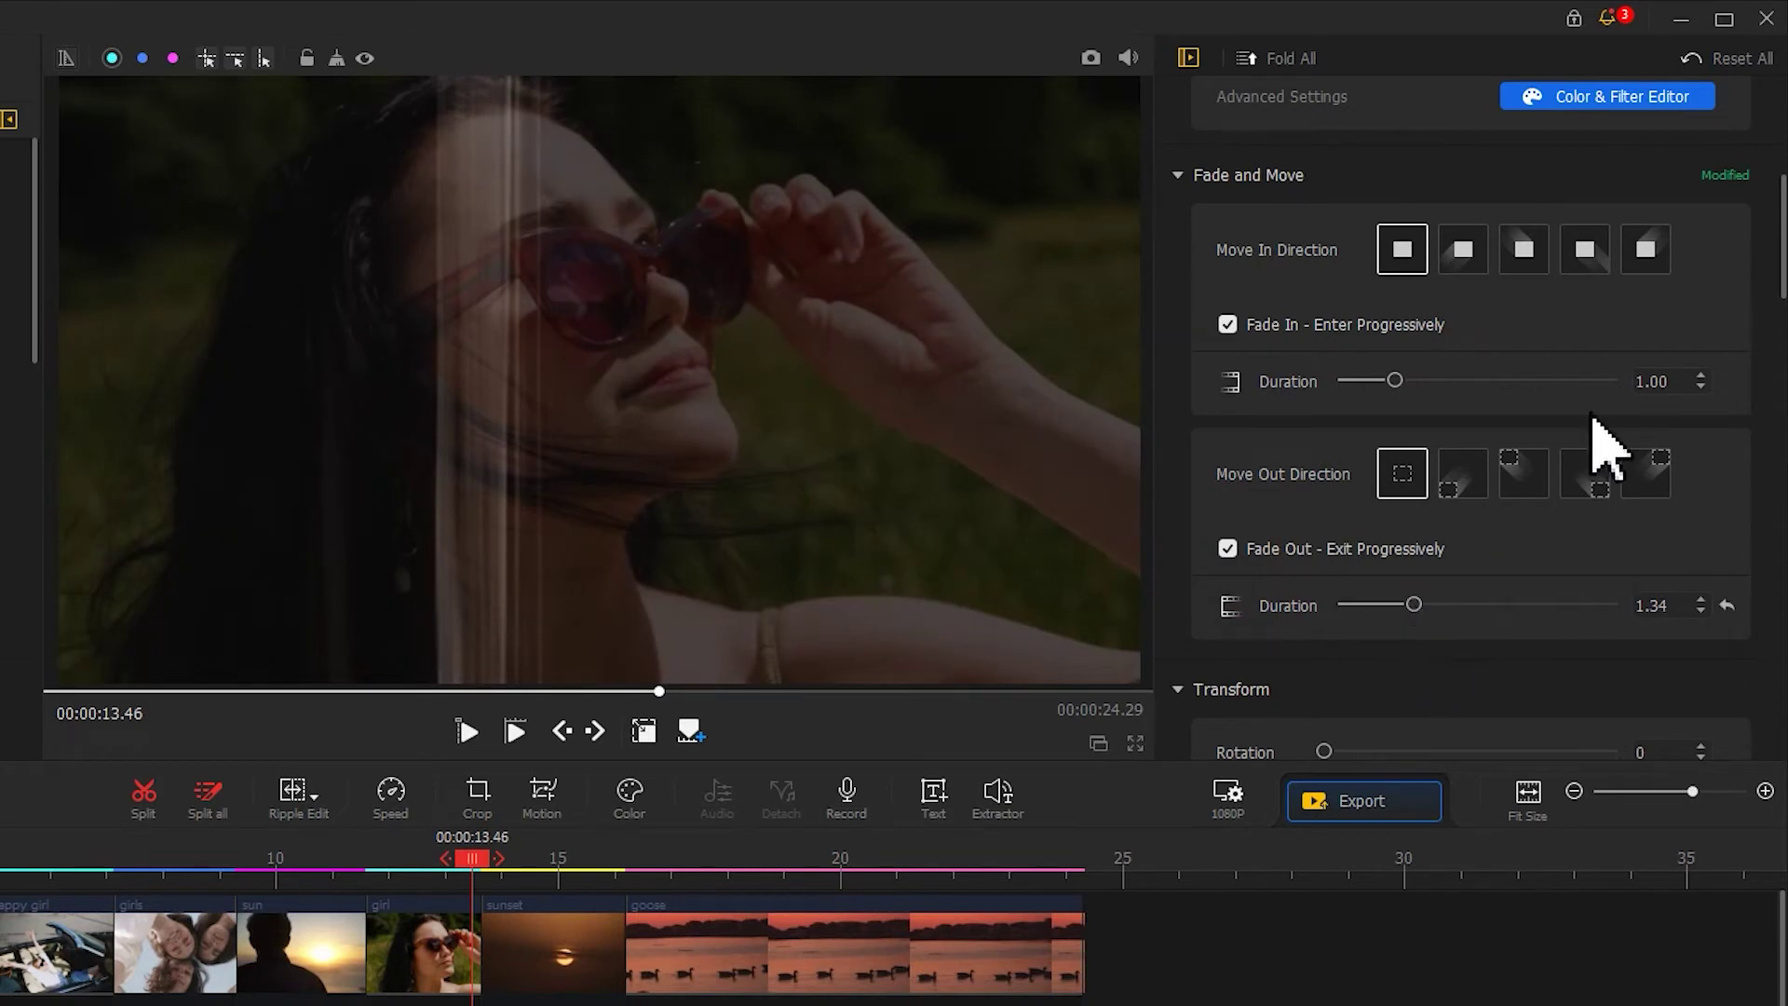
{"action": "left_click_drag", "start_coordinate": [1779, 228], "coordinate": [1766, 740]}
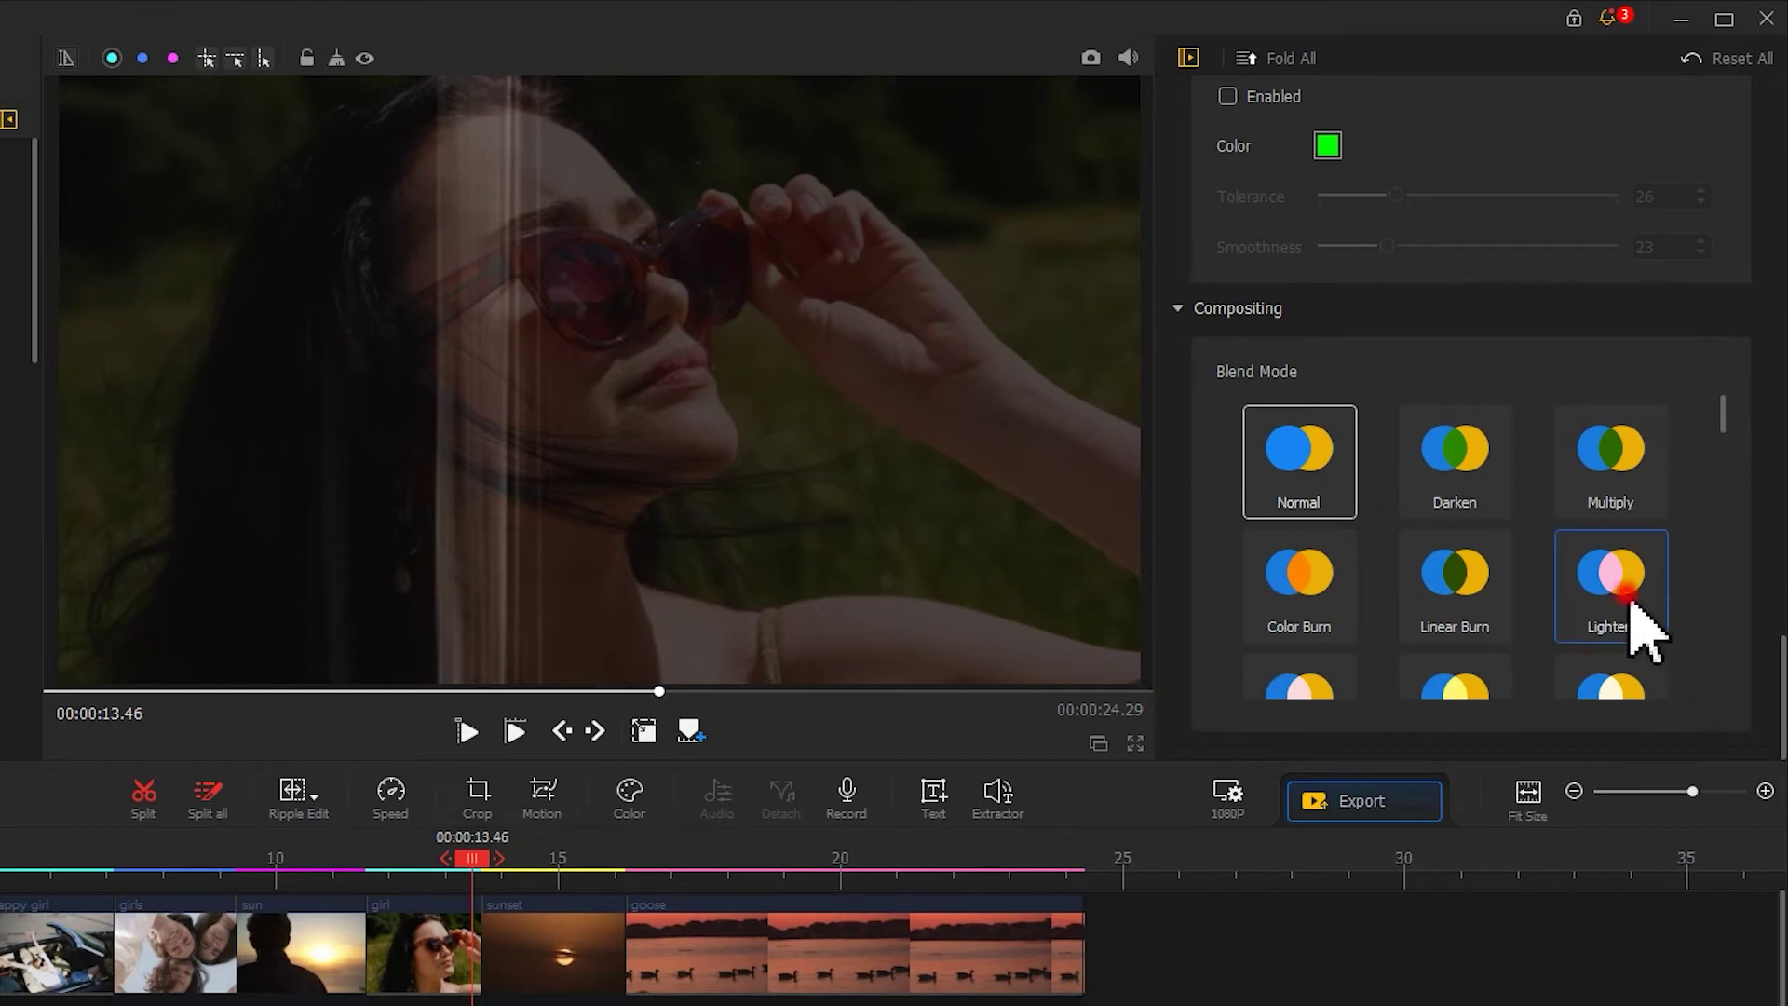
{"action": "left_click", "coordinate": [1641, 626]}
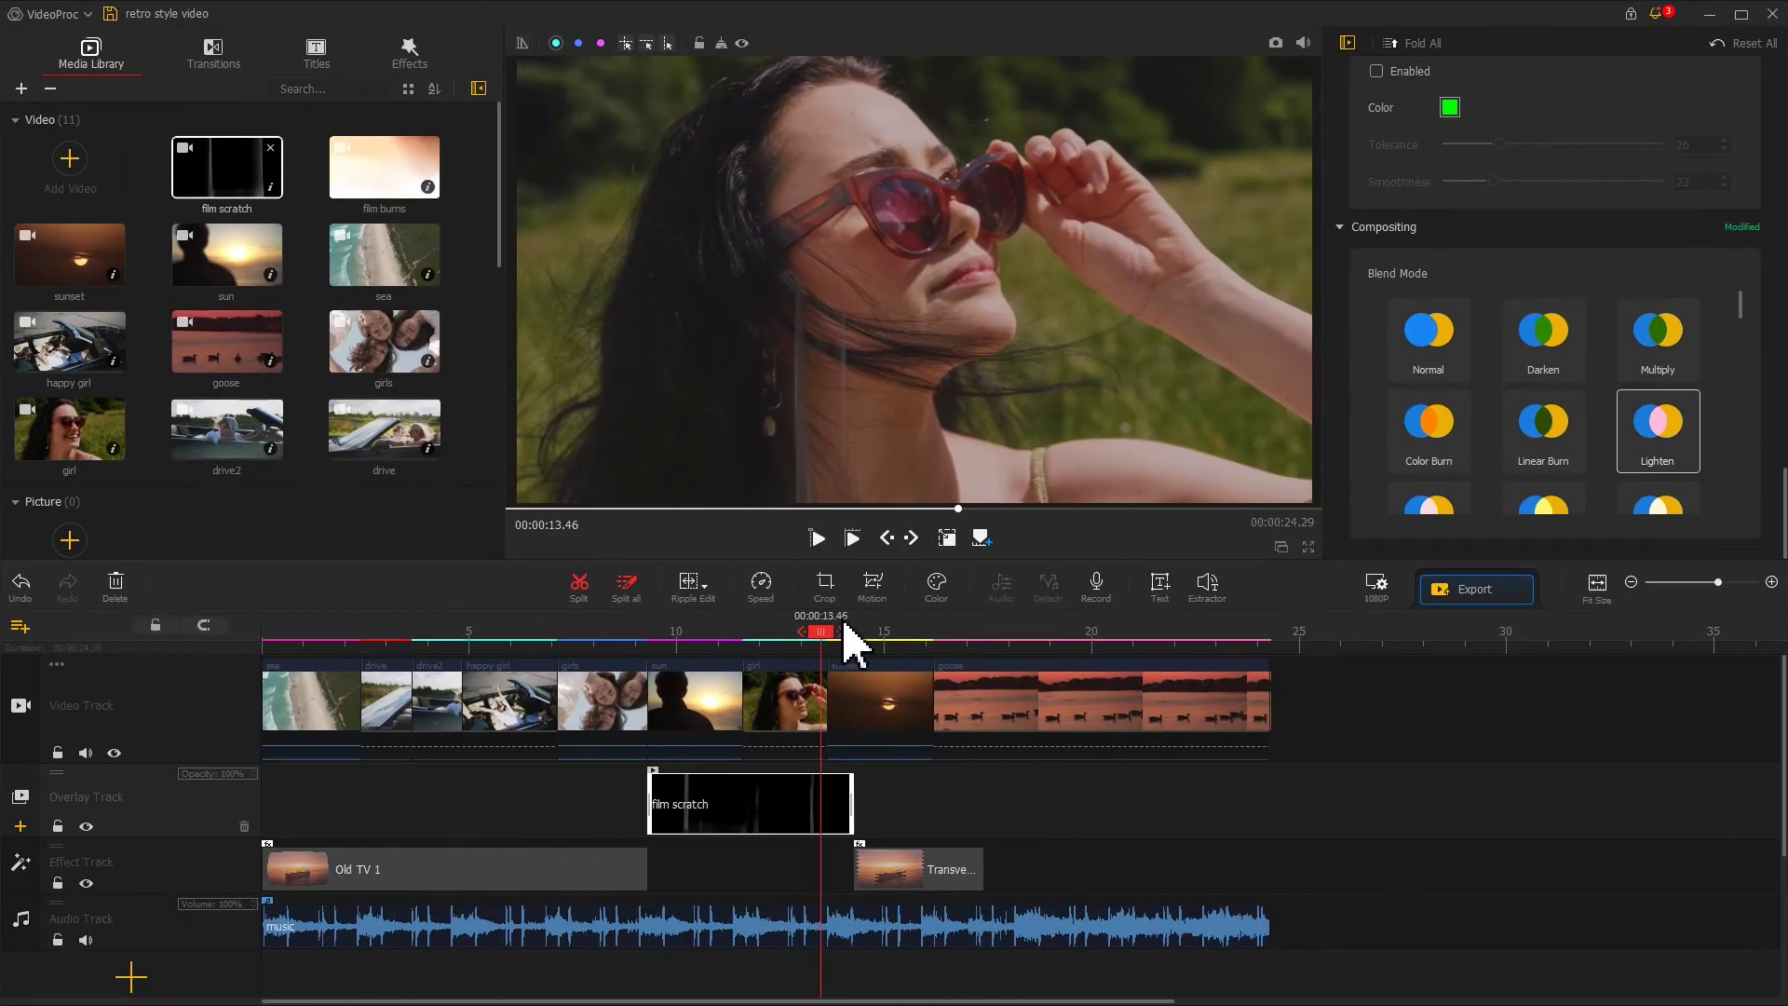
{"action": "left_click", "coordinate": [649, 634]}
- Preview the video, add Overlay Track1, and move the playhead to 8.66 s
{"action": "key", "text": "space"}
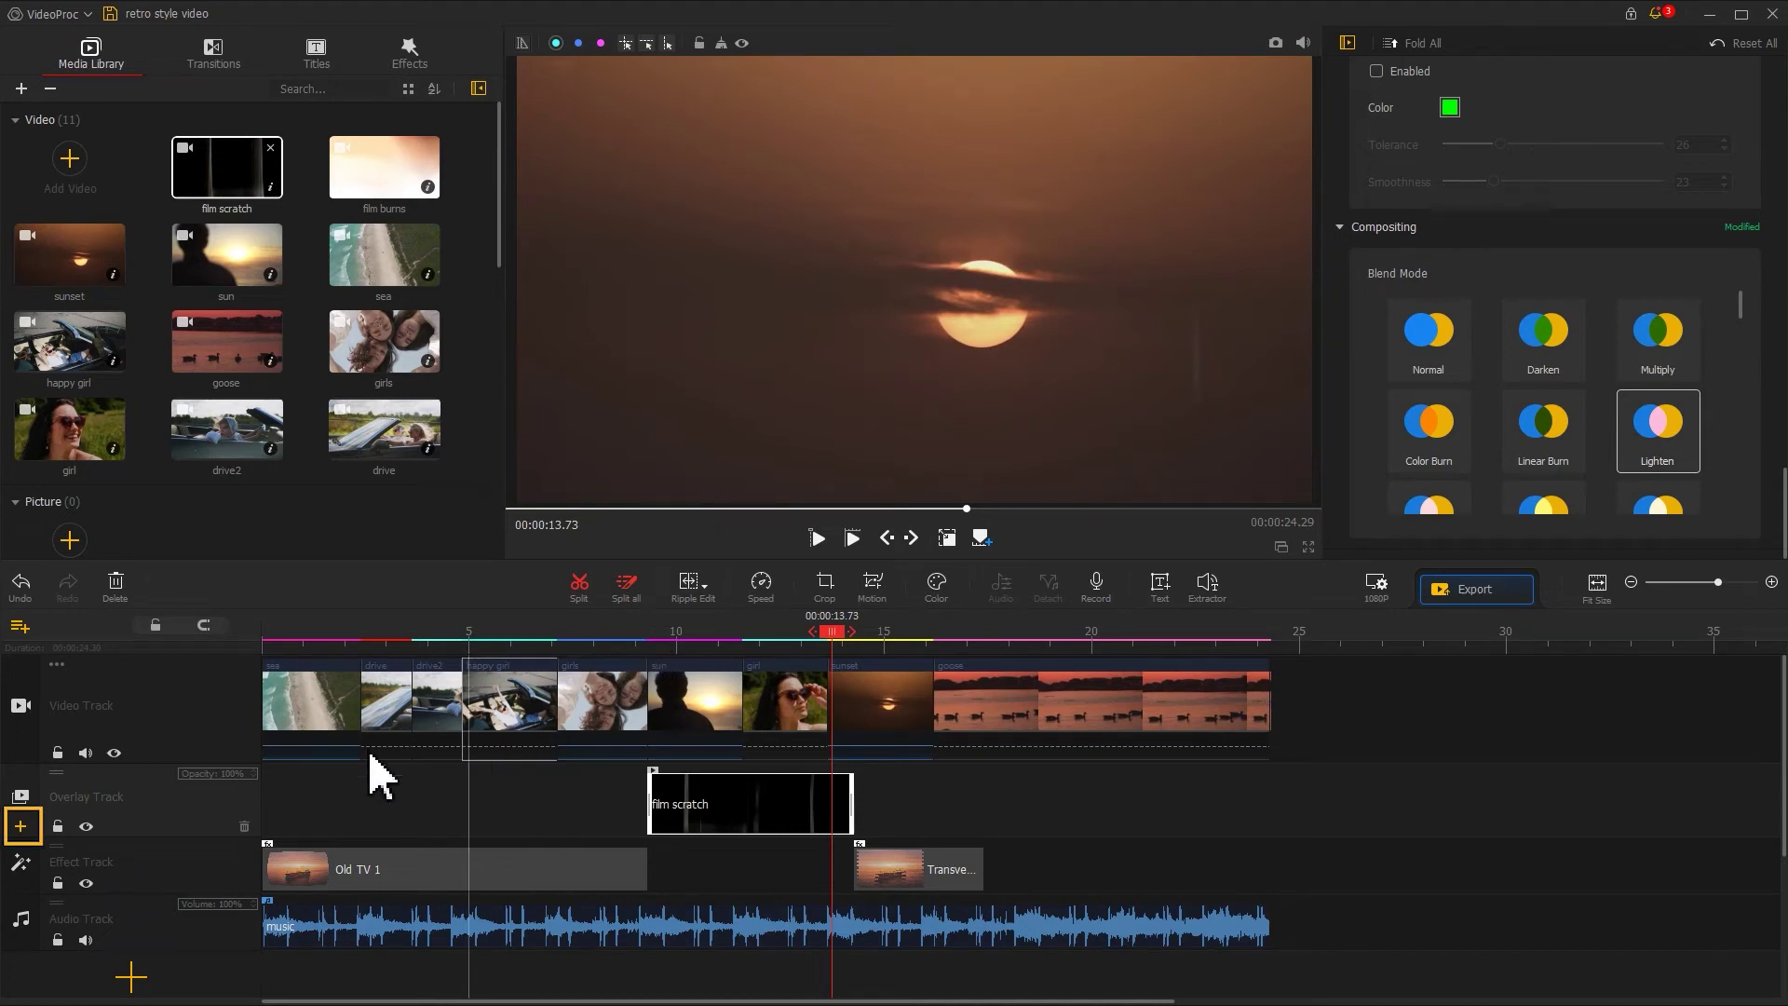
{"action": "left_click", "coordinate": [19, 826]}
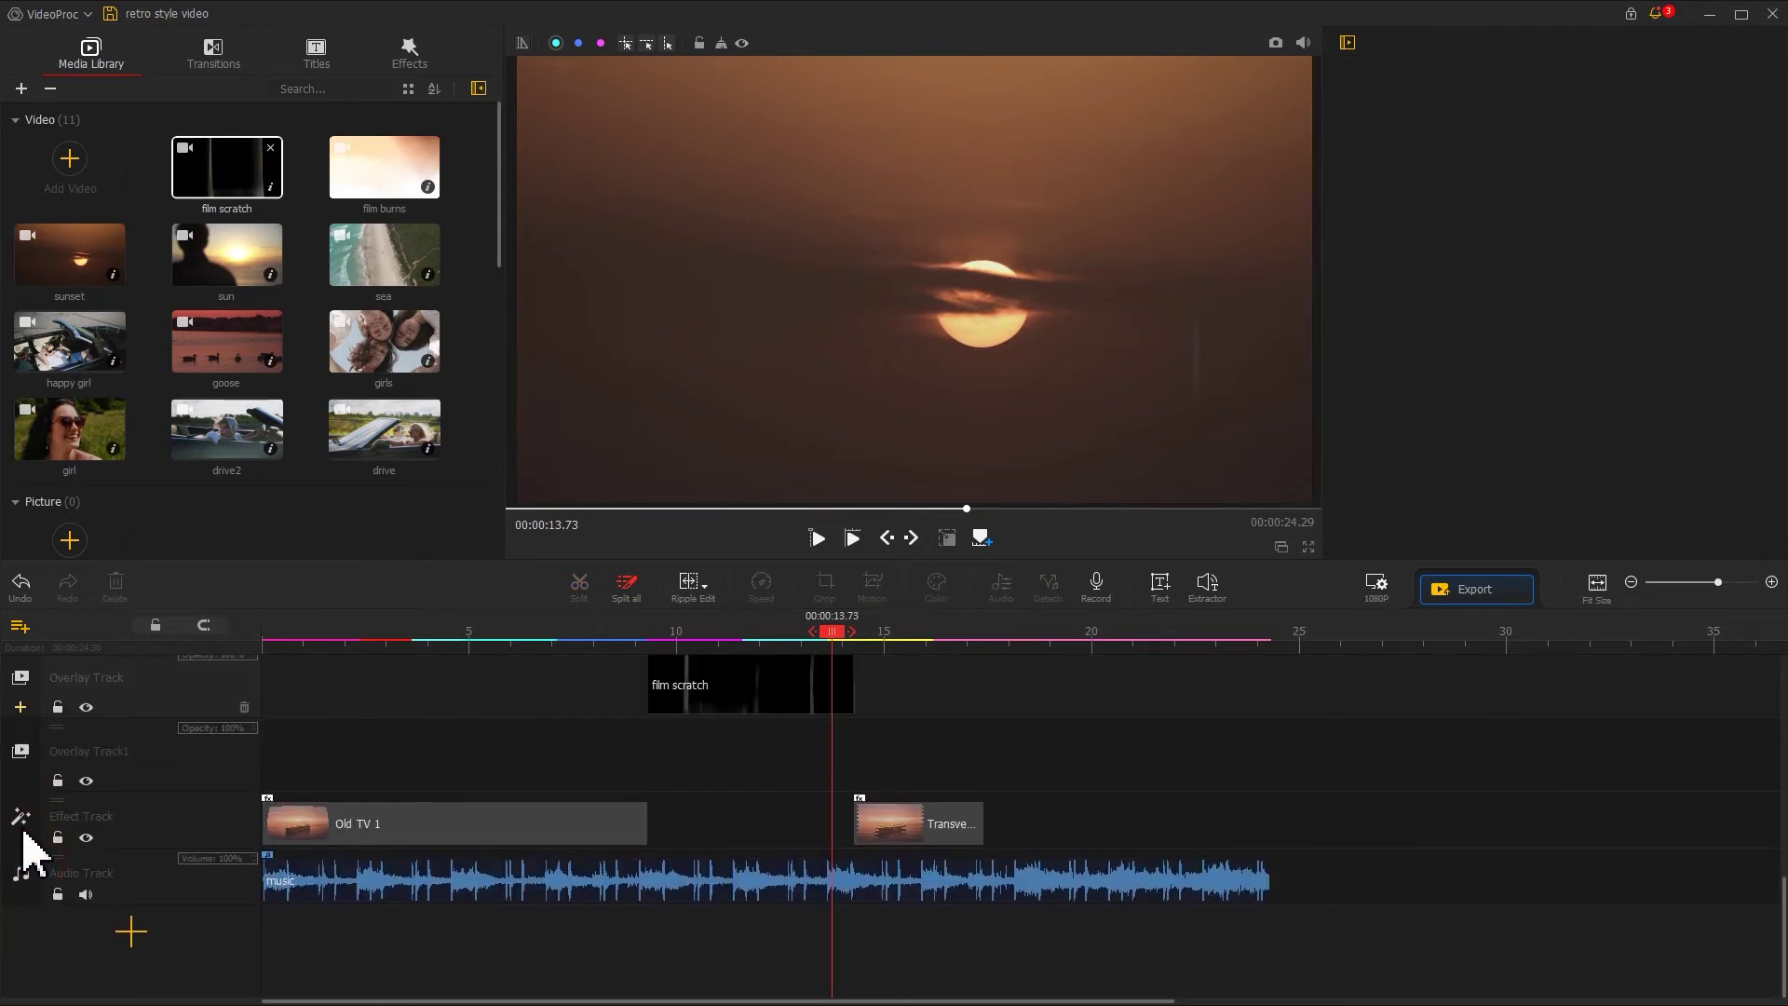
{"action": "left_click", "coordinate": [623, 641]}
- Place the film burns clip on Overlay Track1 at 8.66 s and stretch it to fill the frame
{"action": "left_click_drag", "start_coordinate": [351, 168], "coordinate": [622, 838]}
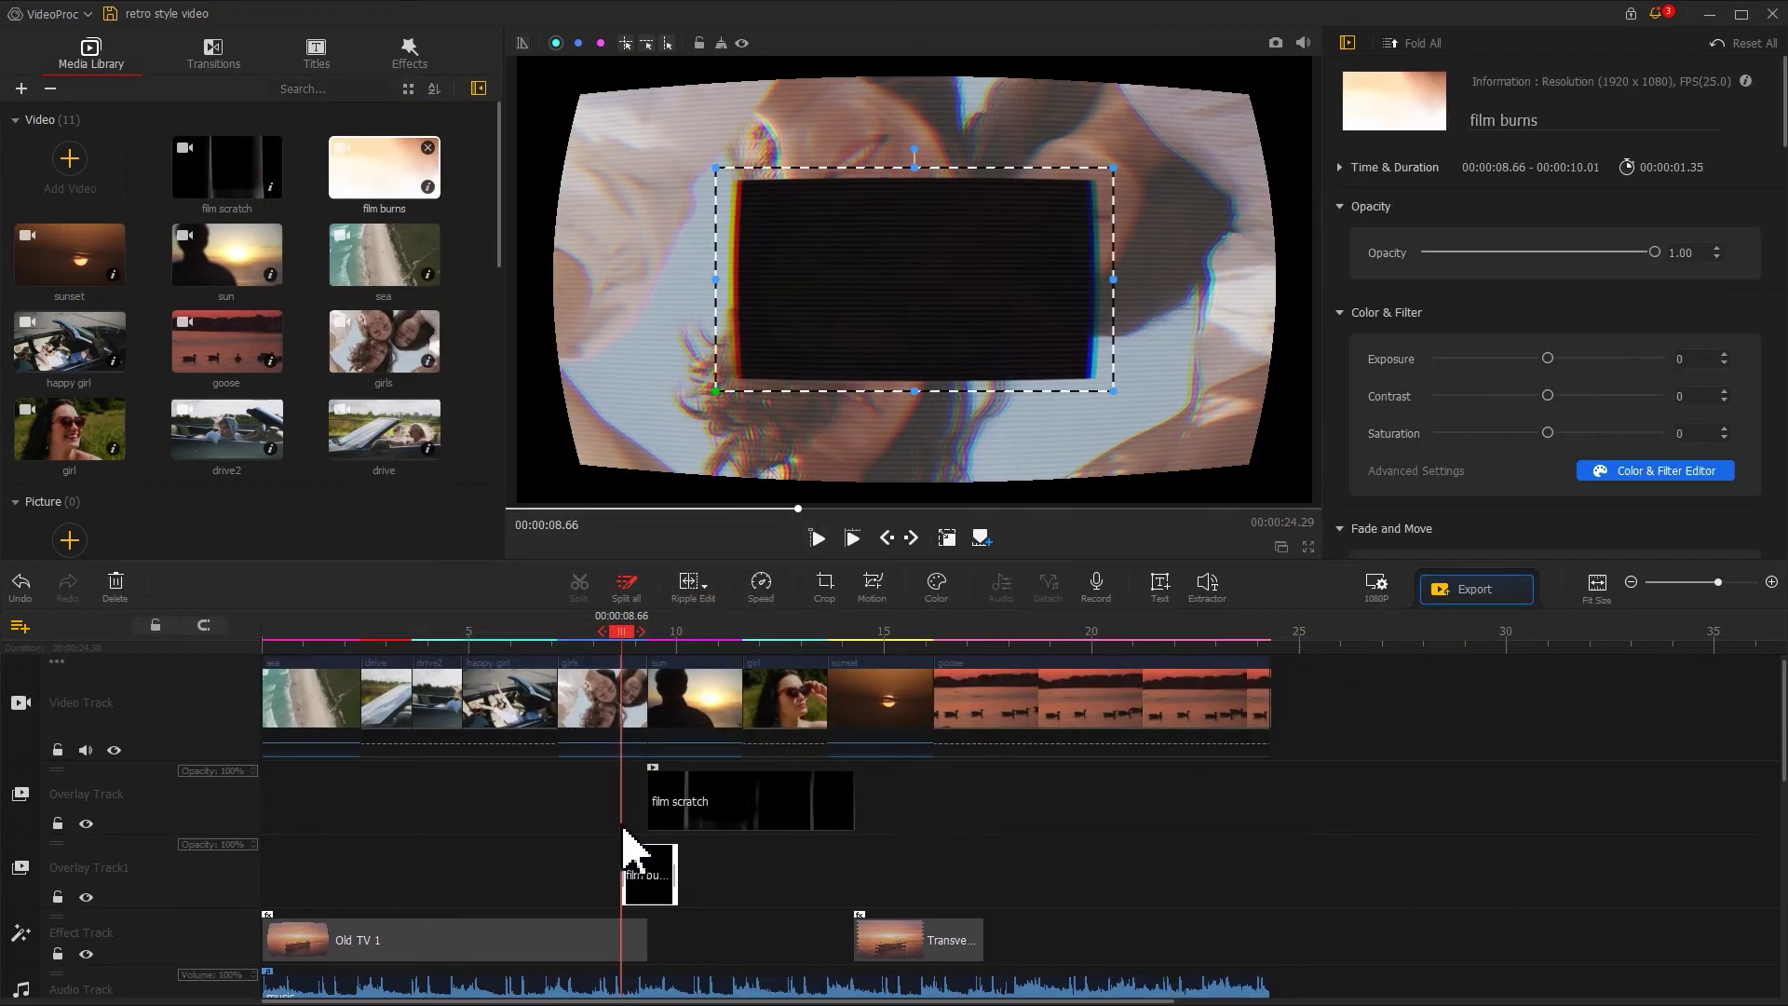
{"action": "left_click_drag", "start_coordinate": [716, 391], "coordinate": [518, 501]}
{"action": "left_click_drag", "start_coordinate": [1118, 168], "coordinate": [1327, 75]}
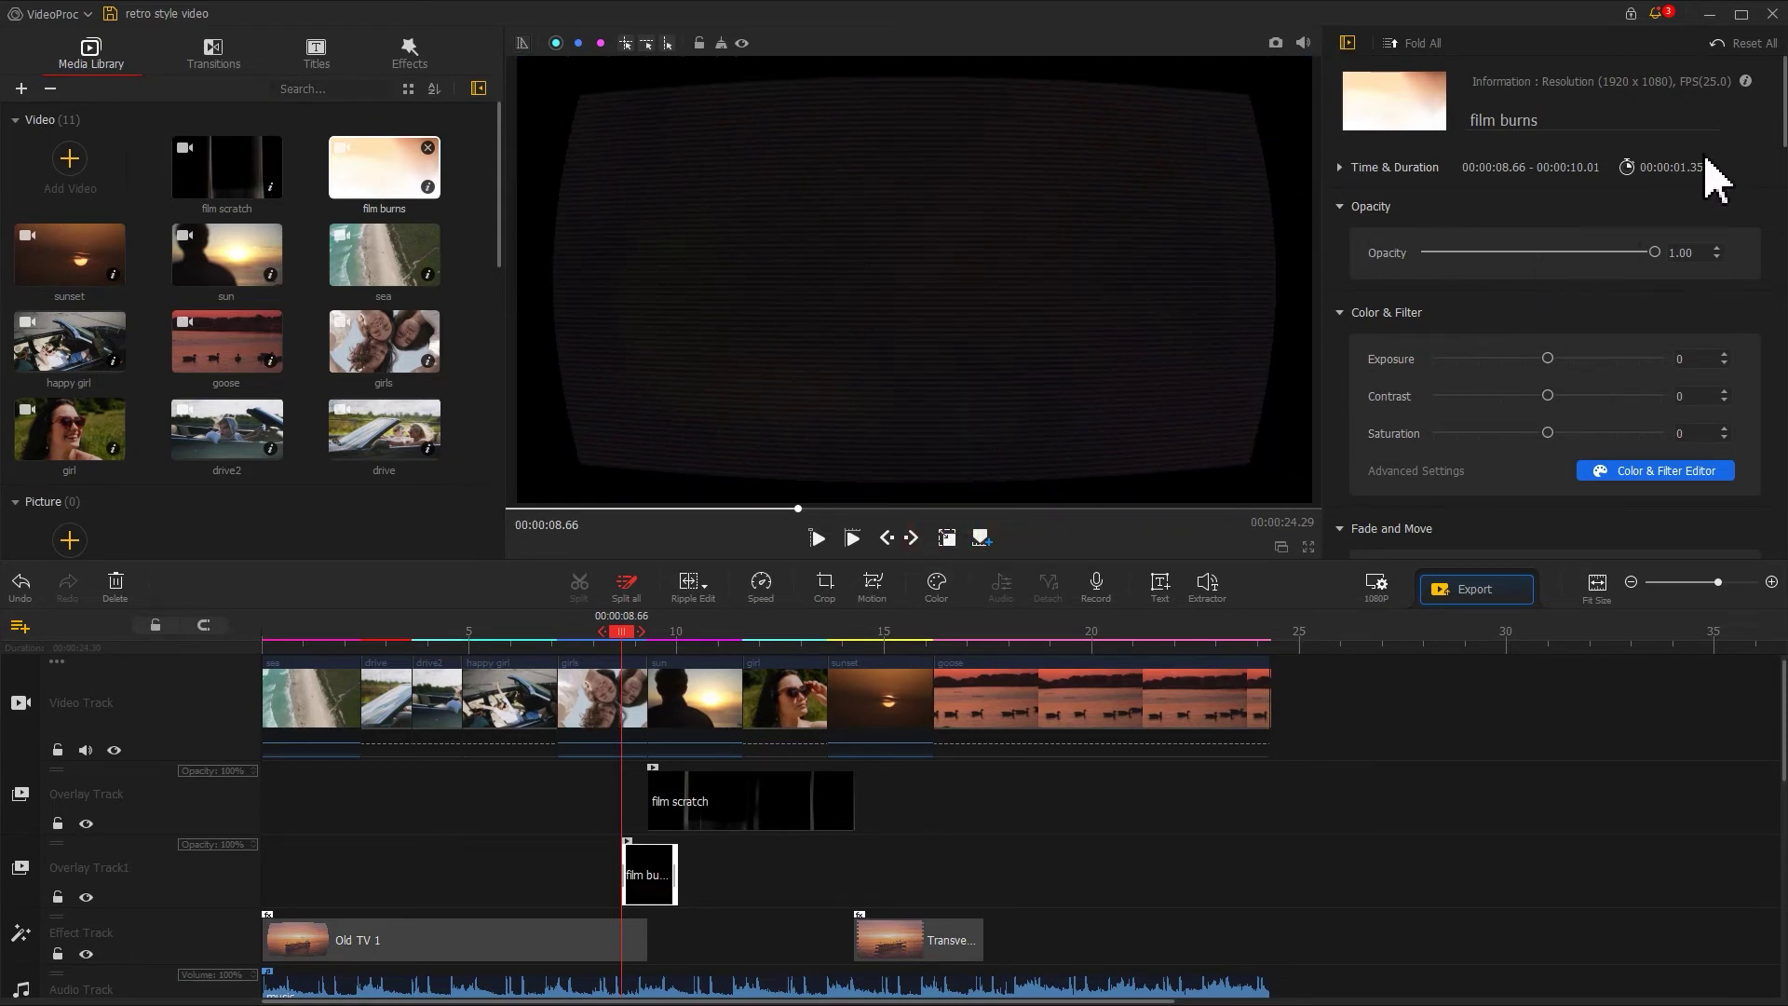
- Set the film burns overlay's blend mode to Screen and play back to check the burn
{"action": "scroll", "coordinate": [1724, 531], "scroll_direction": "down", "scroll_amount": 10}
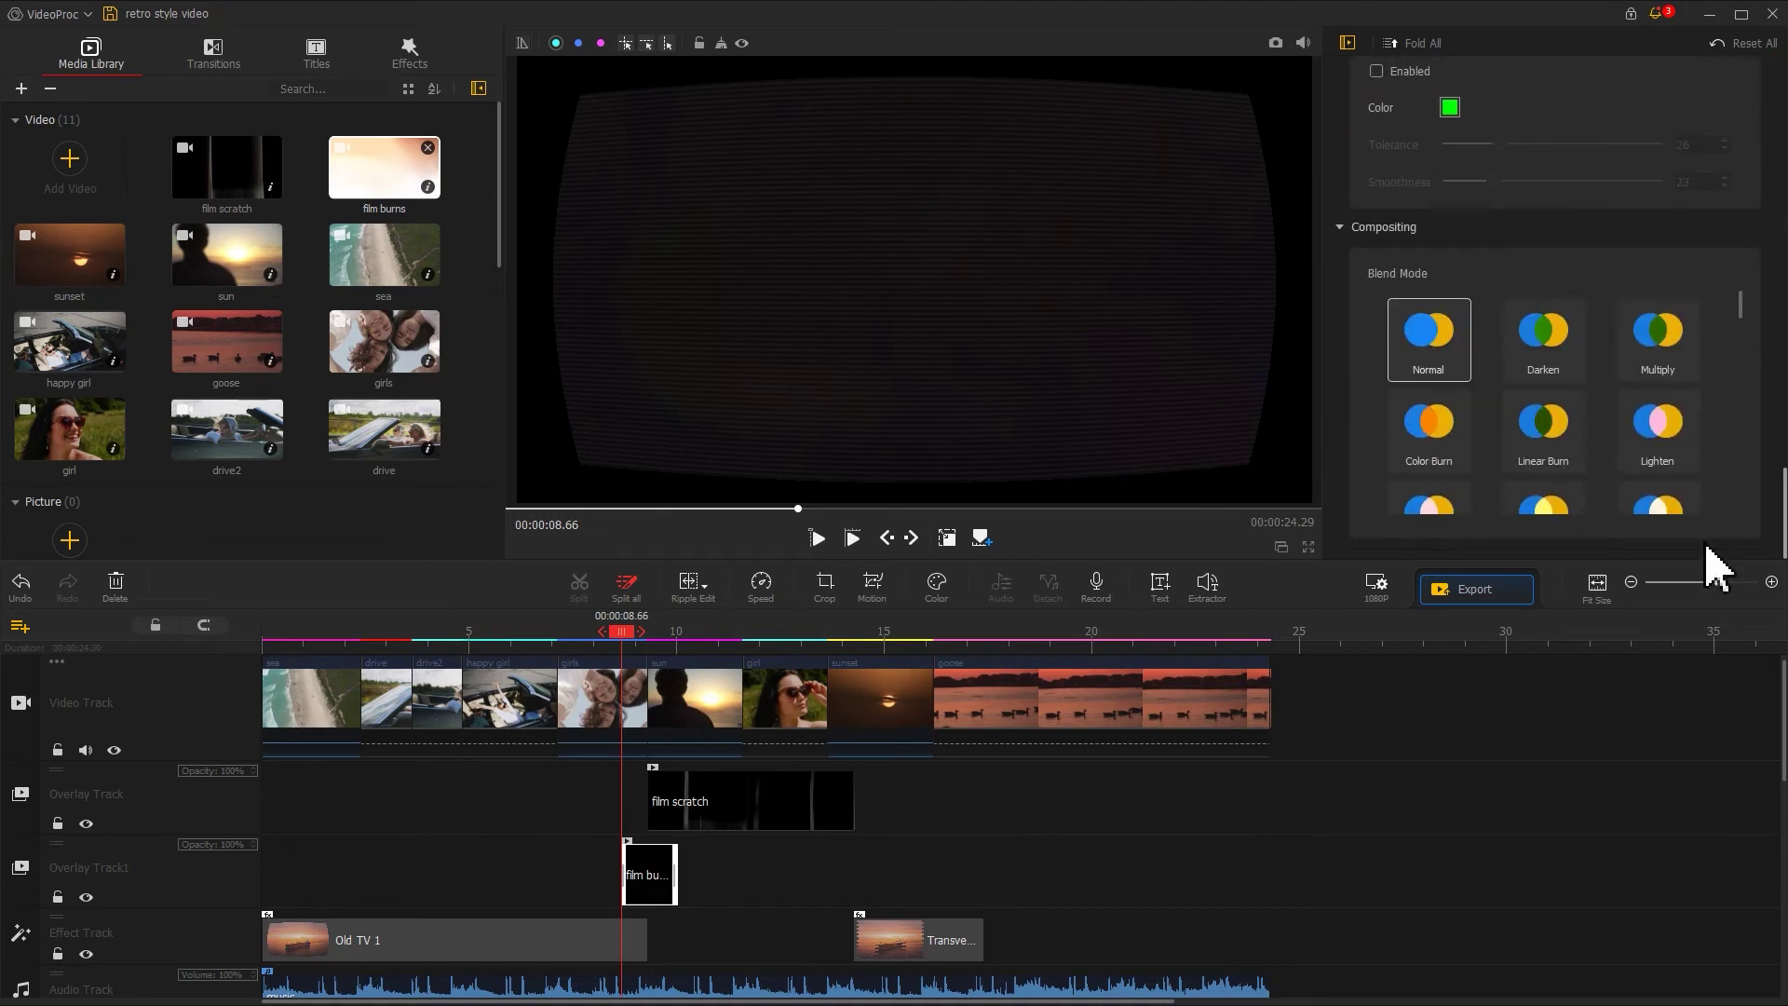
{"action": "scroll", "coordinate": [1732, 354], "scroll_direction": "down", "scroll_amount": 1}
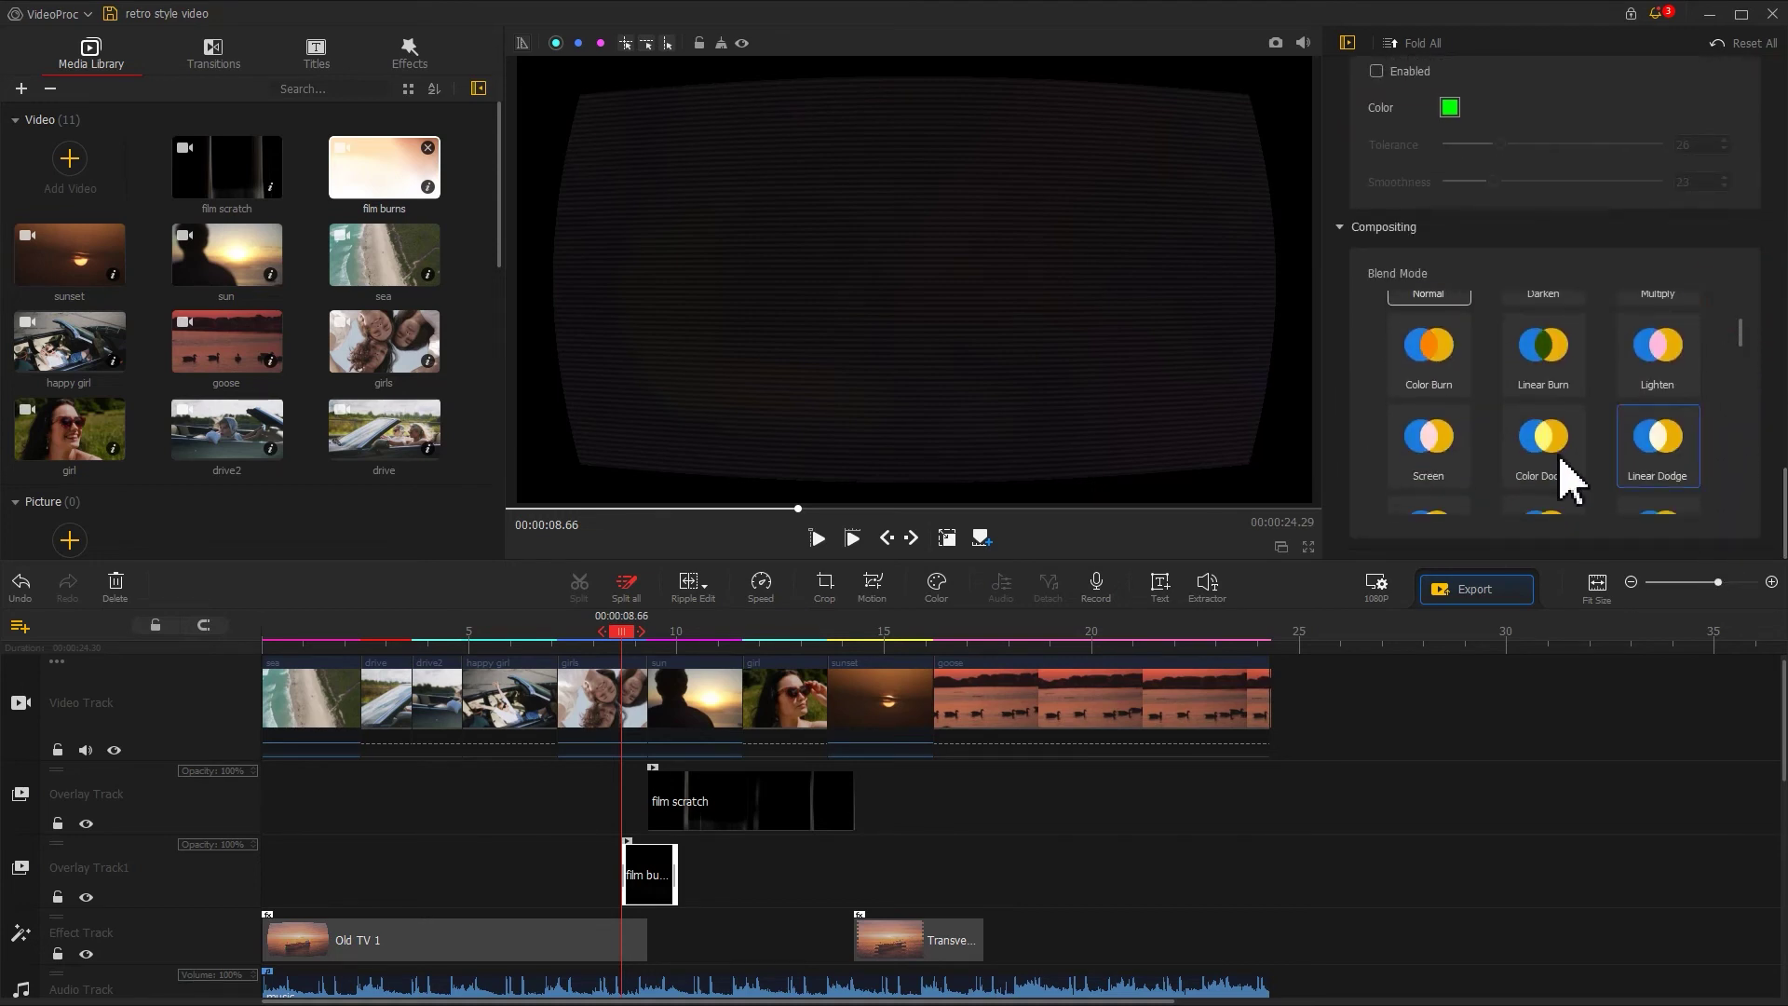
{"action": "left_click", "coordinate": [1444, 462]}
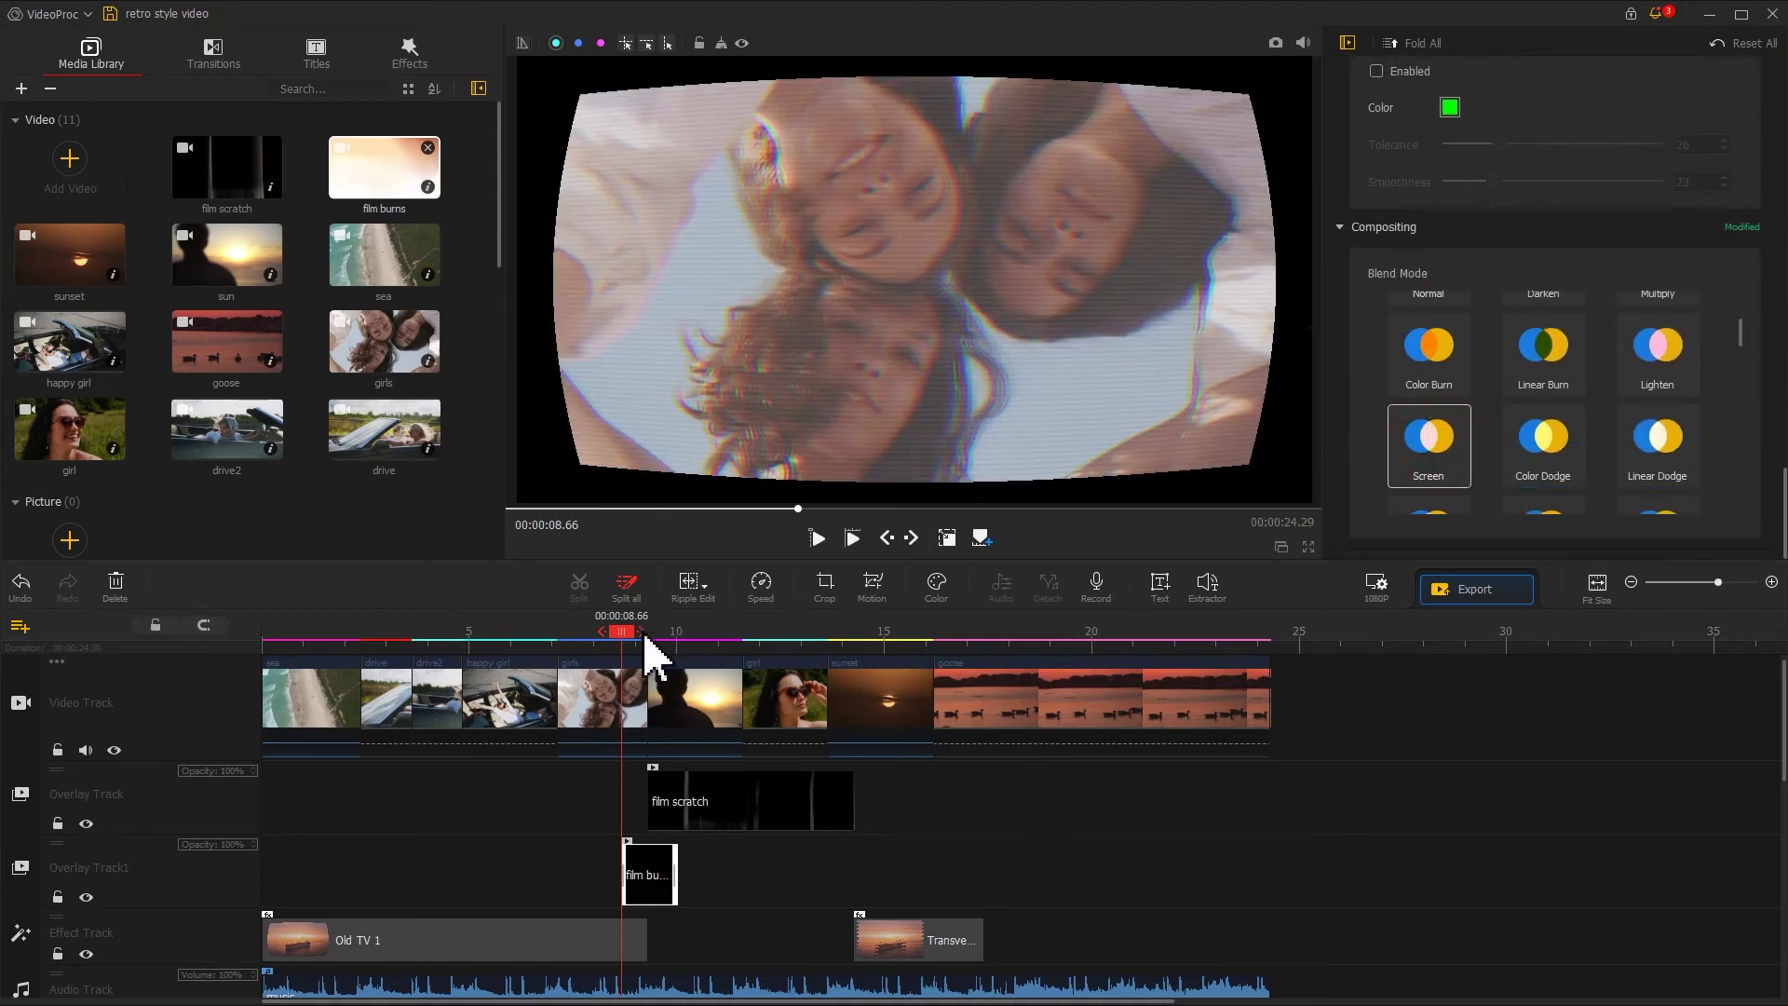
{"action": "left_click", "coordinate": [601, 637]}
{"action": "key", "text": "space"}
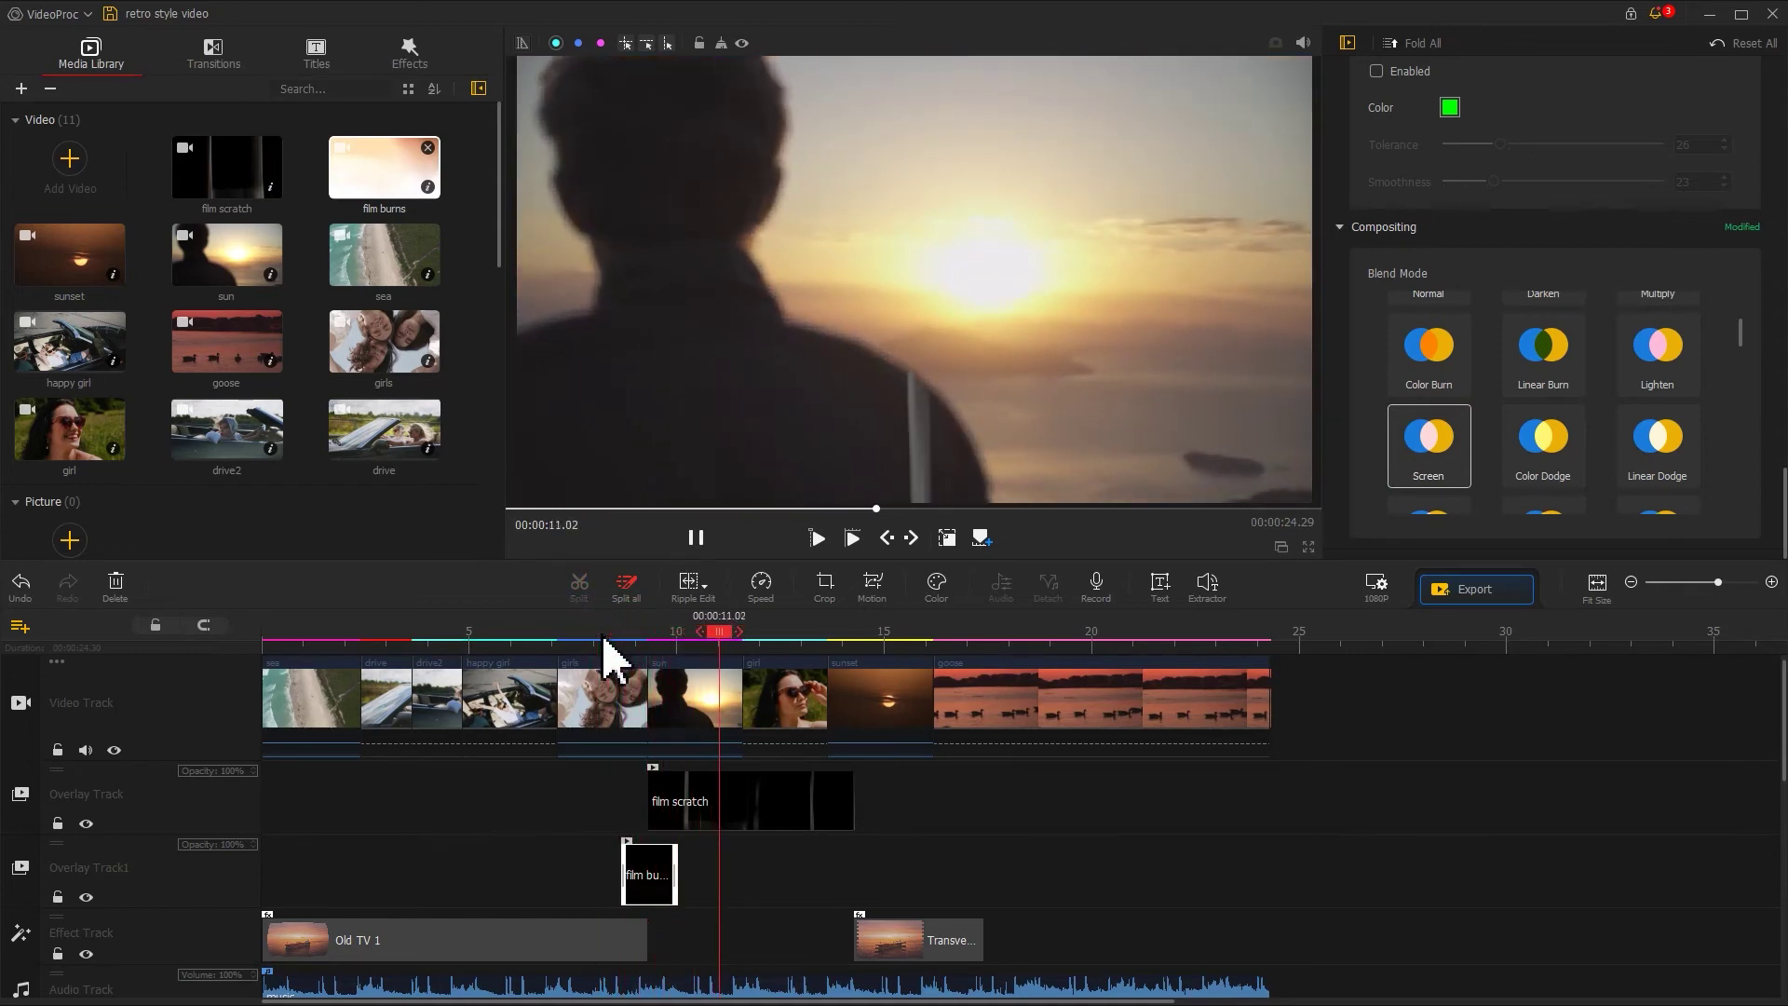
{"action": "key", "text": "space"}
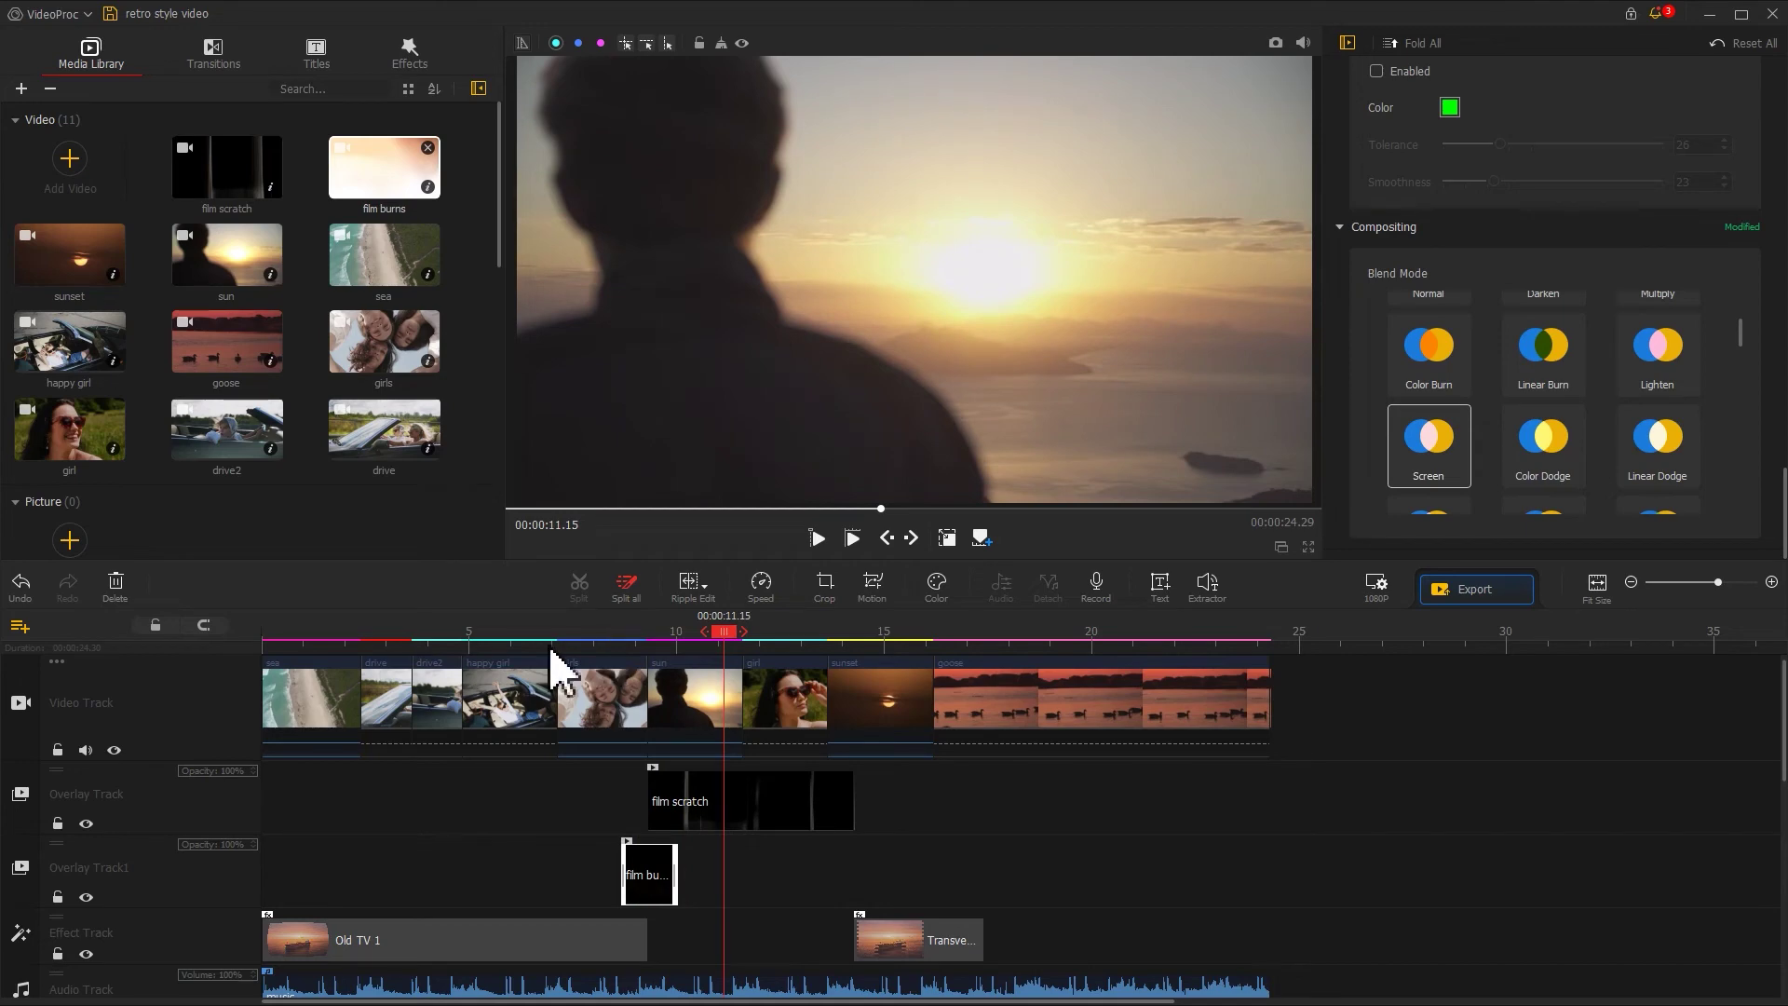
- Apply the Vertical Open motion preset to the sea clip, moving its second keyframe to 1.90 s
{"action": "left_click", "coordinate": [335, 693]}
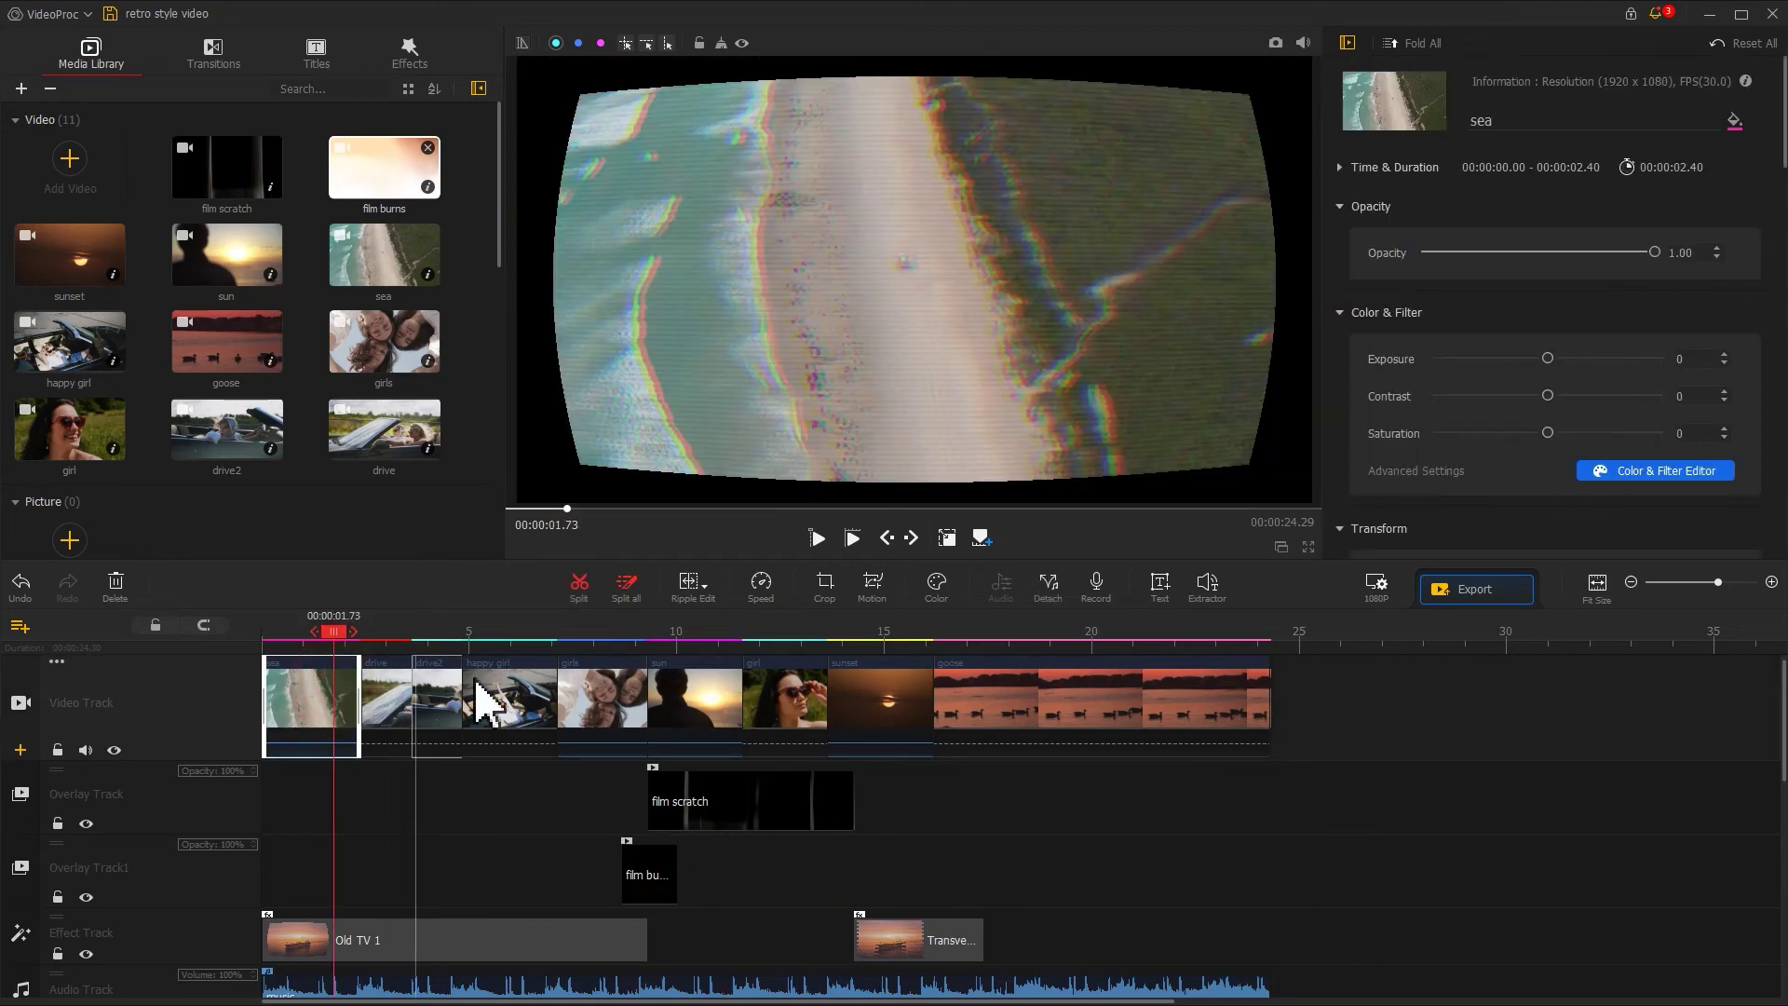
{"action": "left_click", "coordinate": [869, 587]}
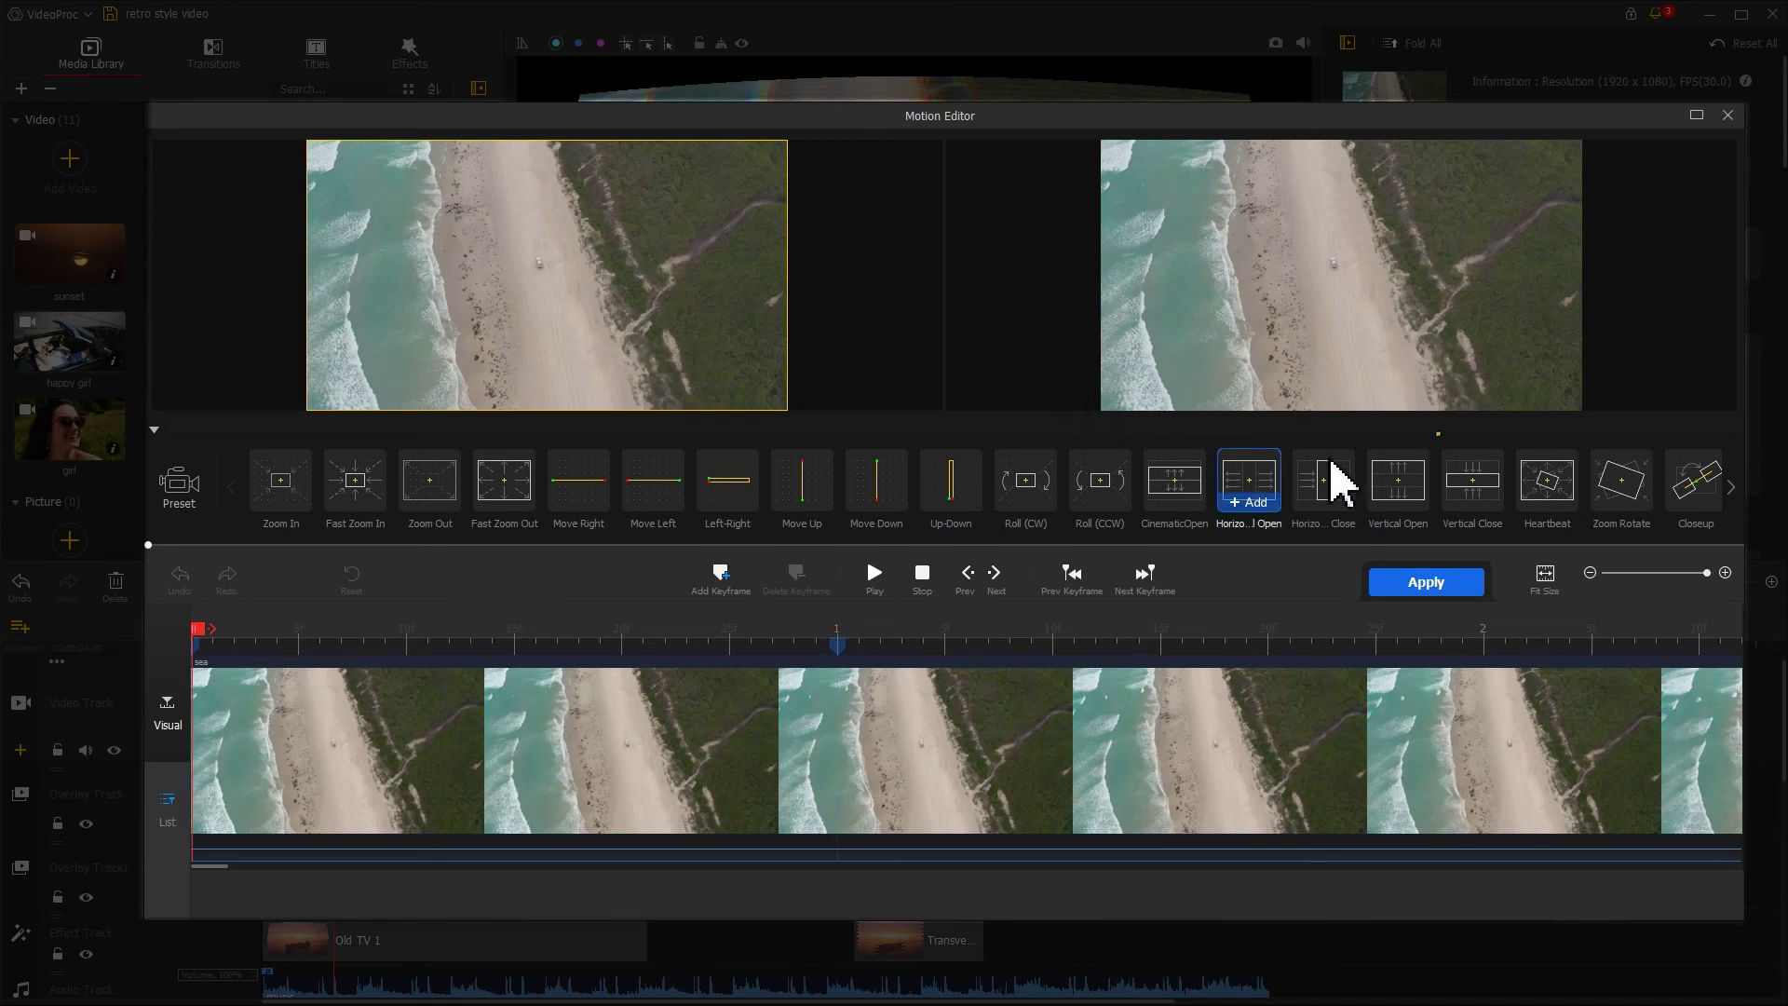
{"action": "left_click", "coordinate": [1403, 504]}
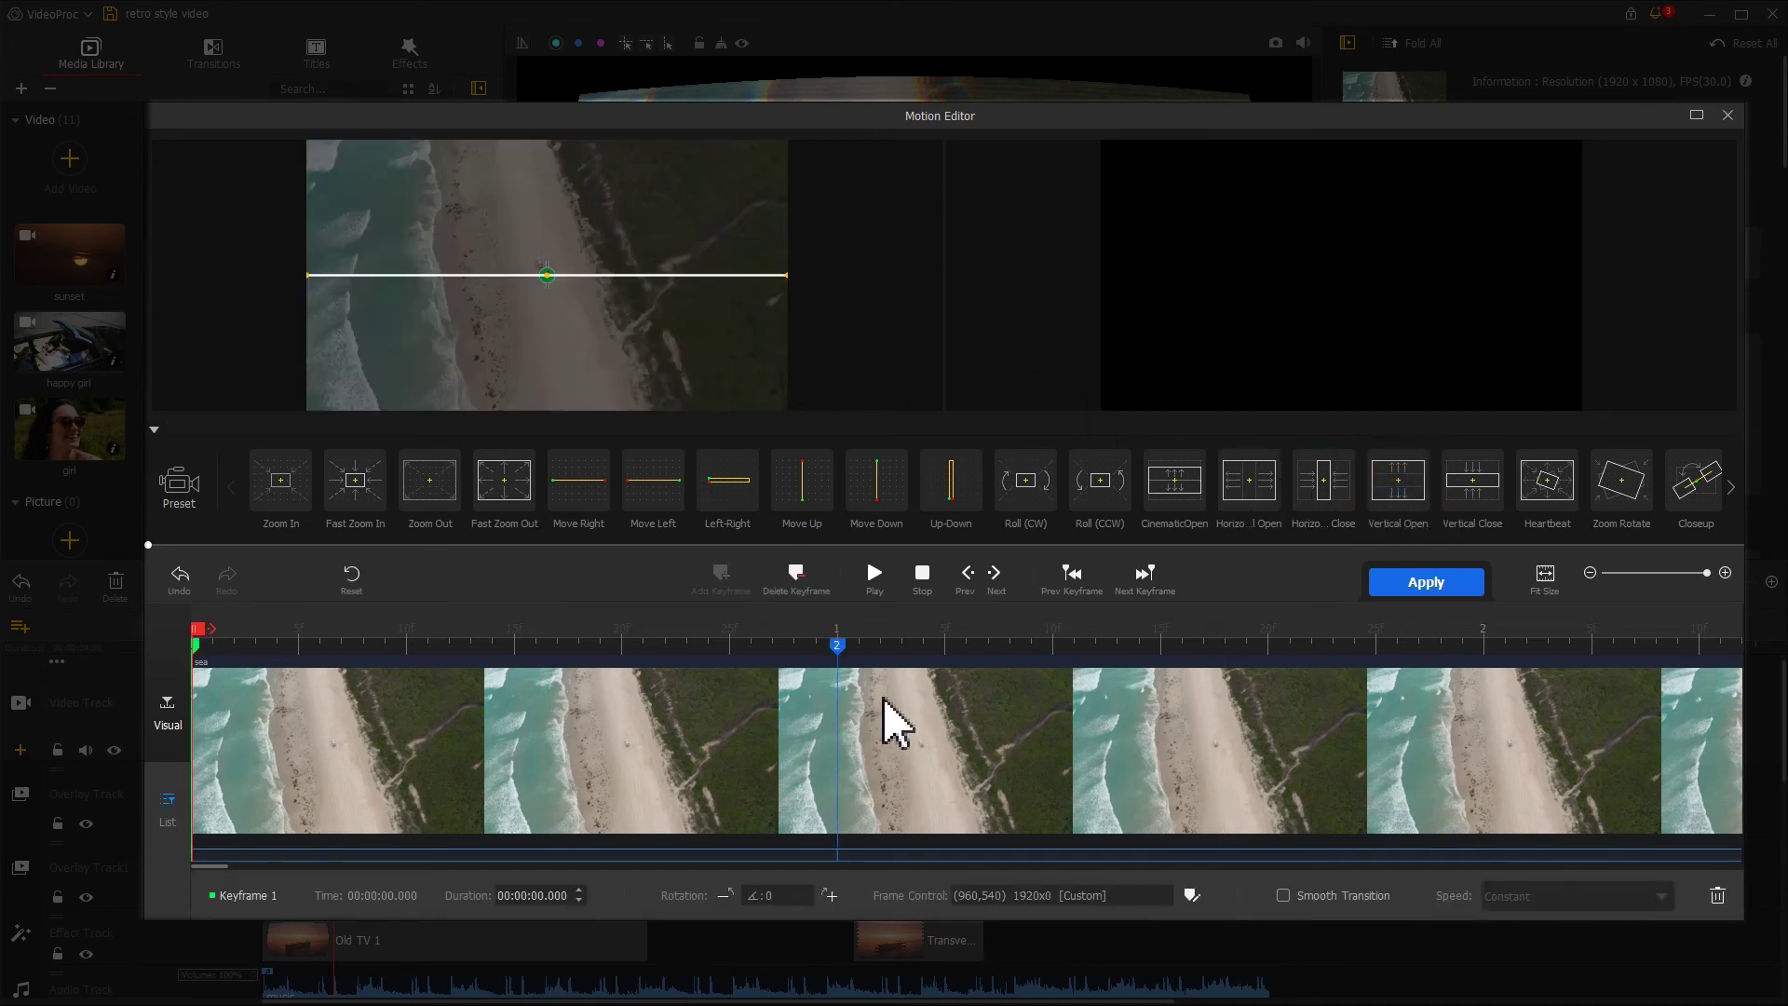
{"action": "left_click", "coordinate": [838, 644]}
{"action": "left_click_drag", "start_coordinate": [839, 647], "coordinate": [1431, 659]}
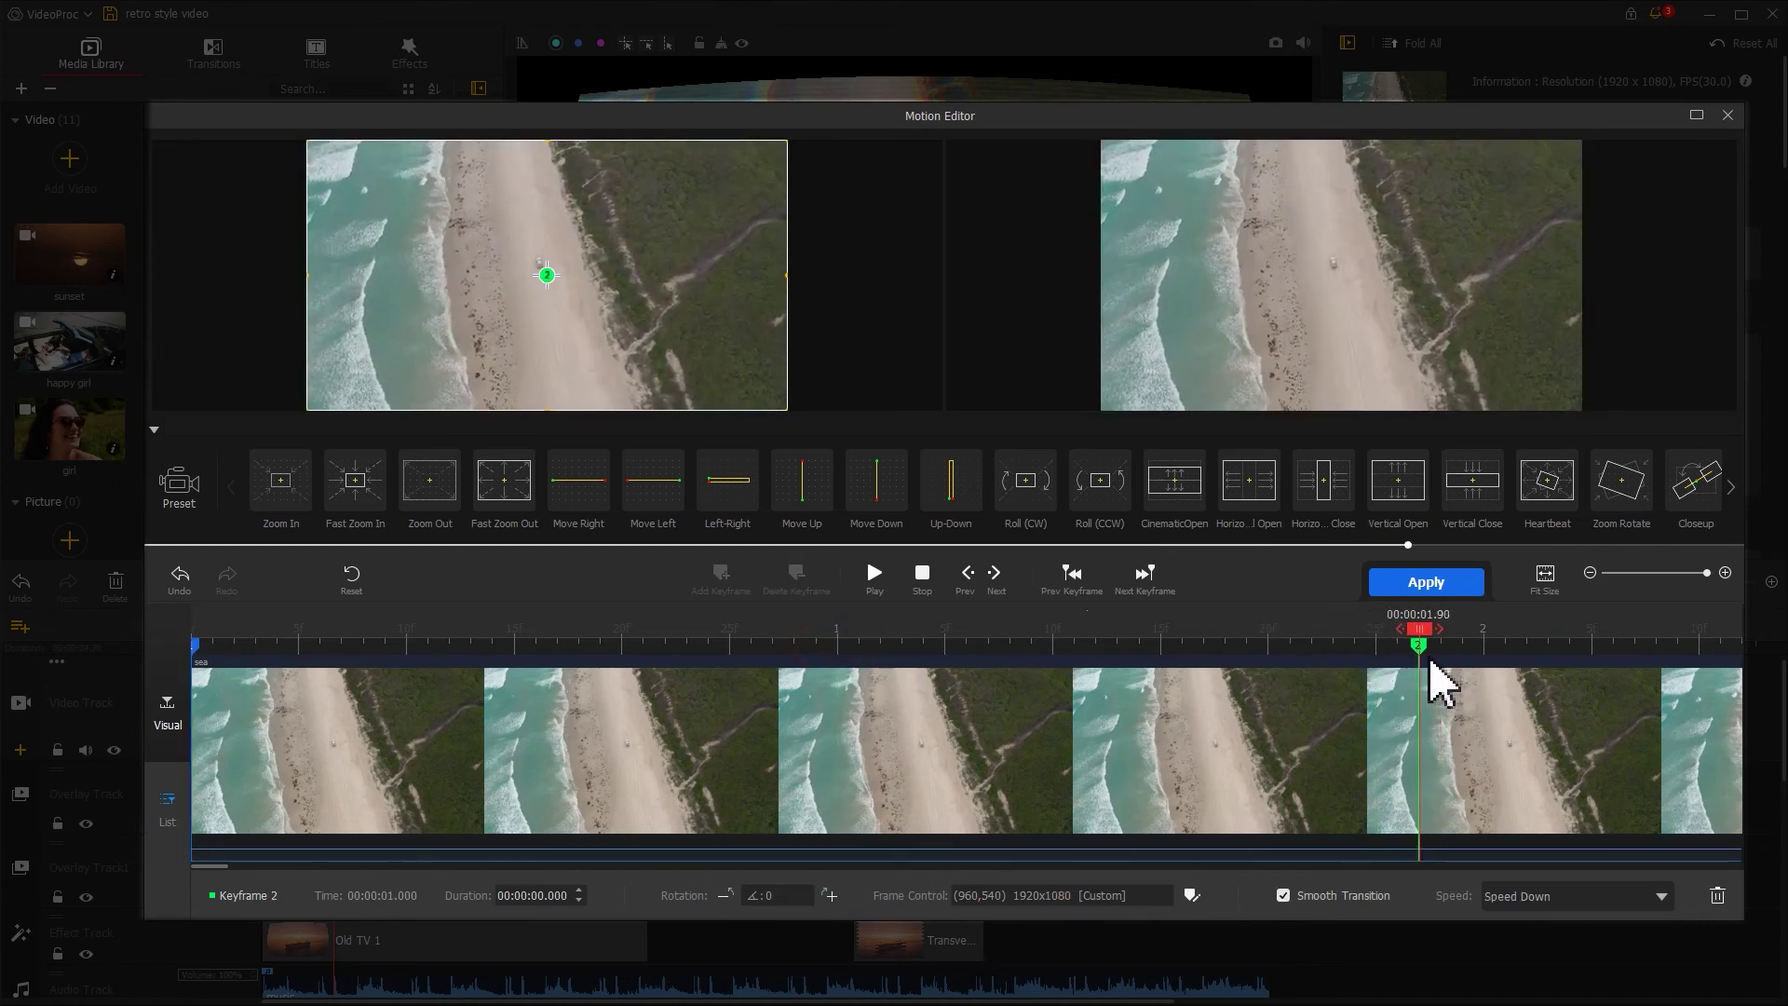
{"action": "left_click", "coordinate": [1425, 583]}
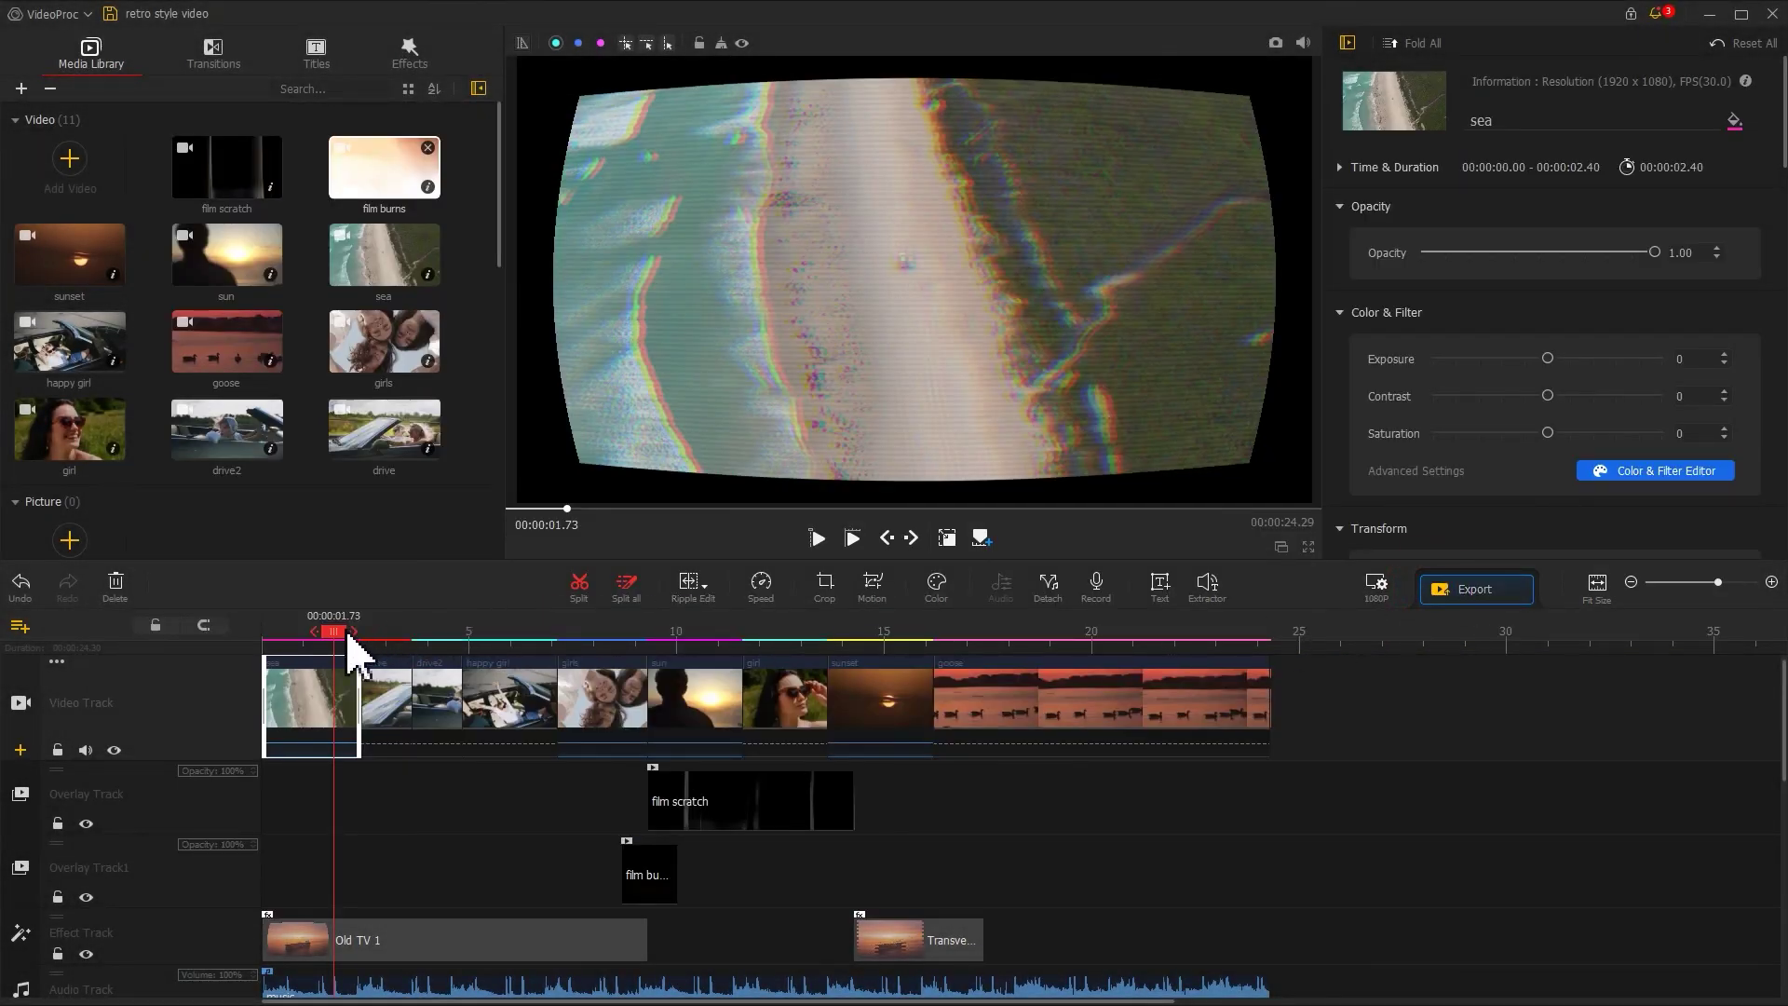
{"action": "left_click_drag", "start_coordinate": [348, 634], "coordinate": [215, 632]}
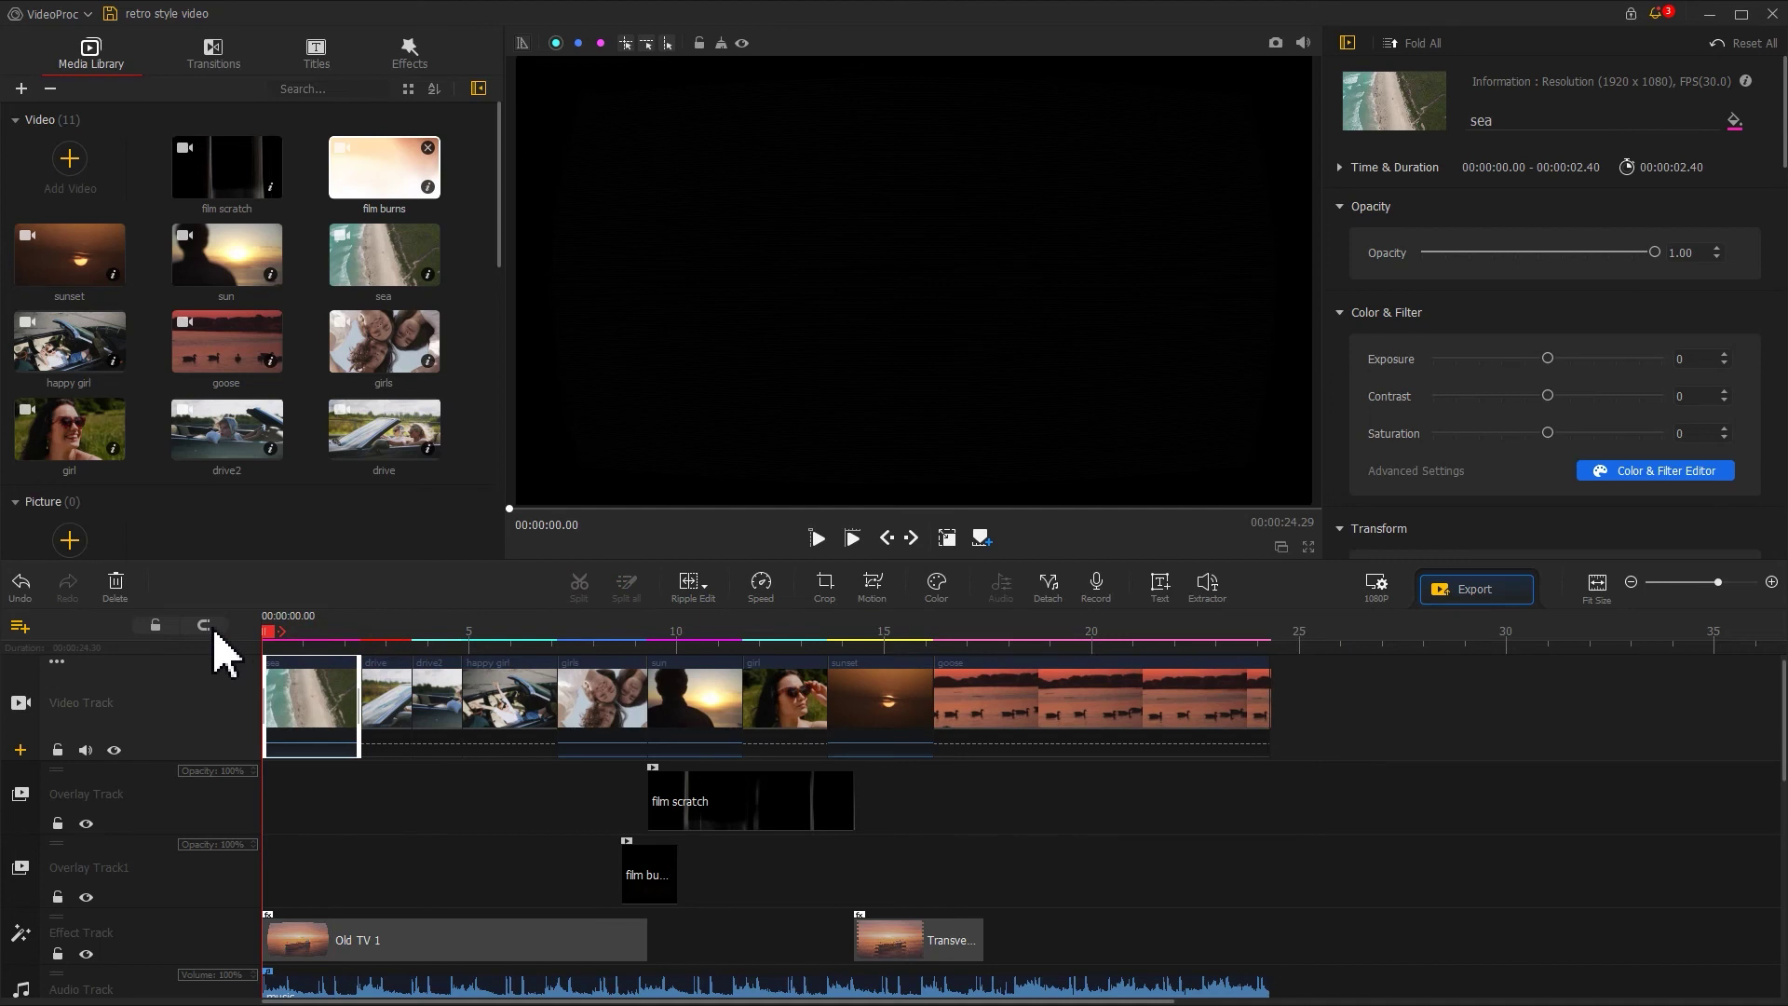